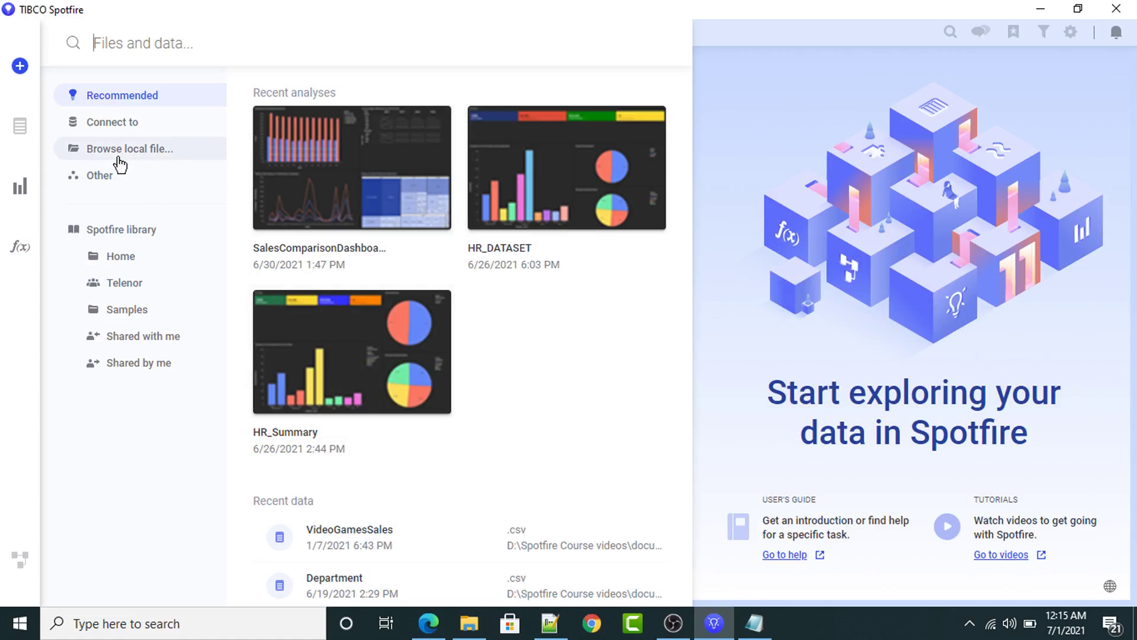
- Load the local file VideoGamesSales.csv and exclude the Rank column from the import
click(95, 148)
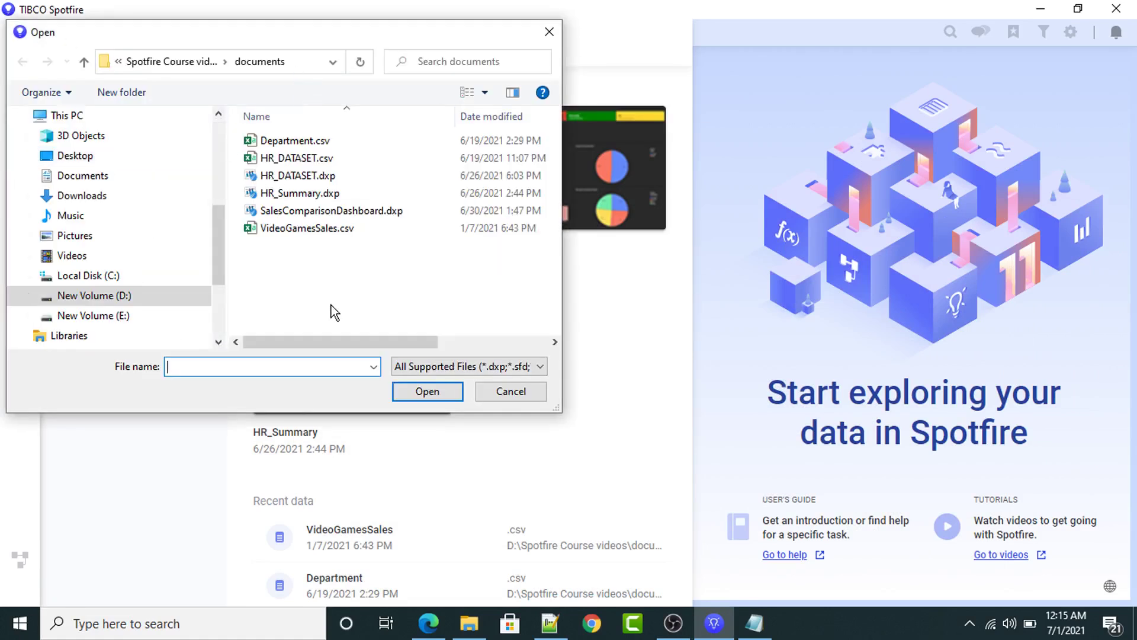
double_click(335, 233)
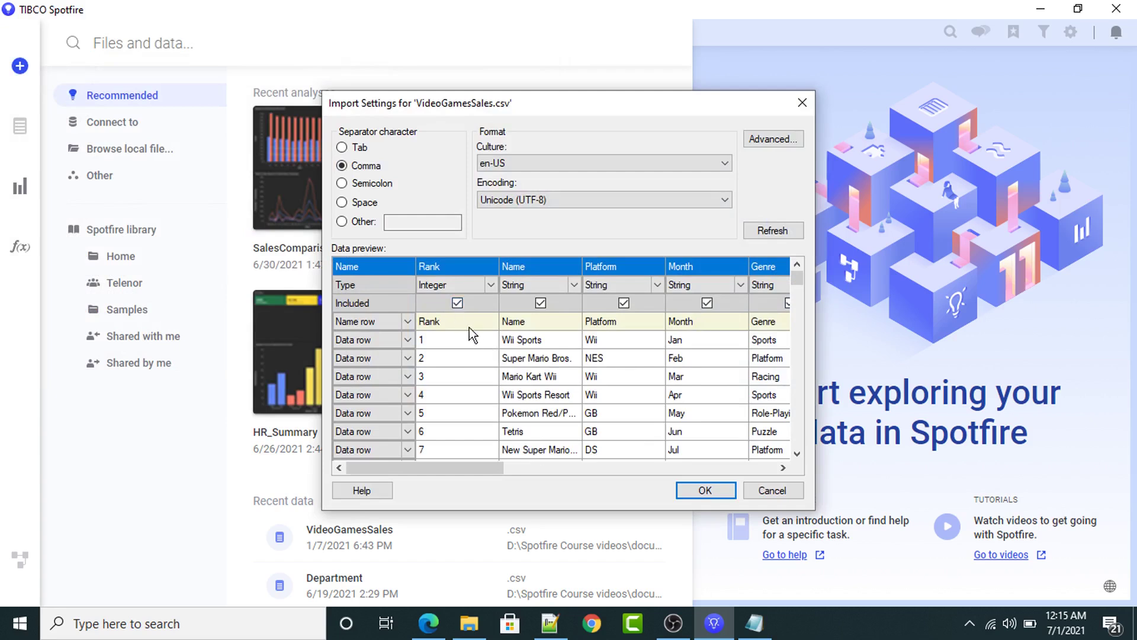
click(457, 306)
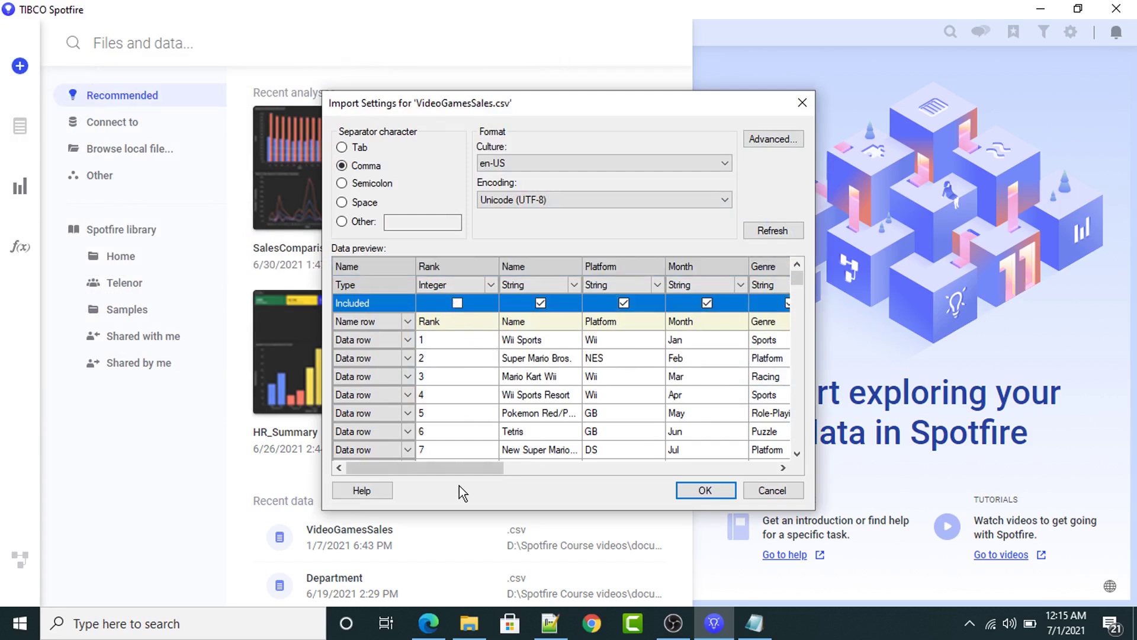
- Set the data type of the NA_Sales and Global_Sales columns to Currency in the import settings
drag(458, 465, 703, 453)
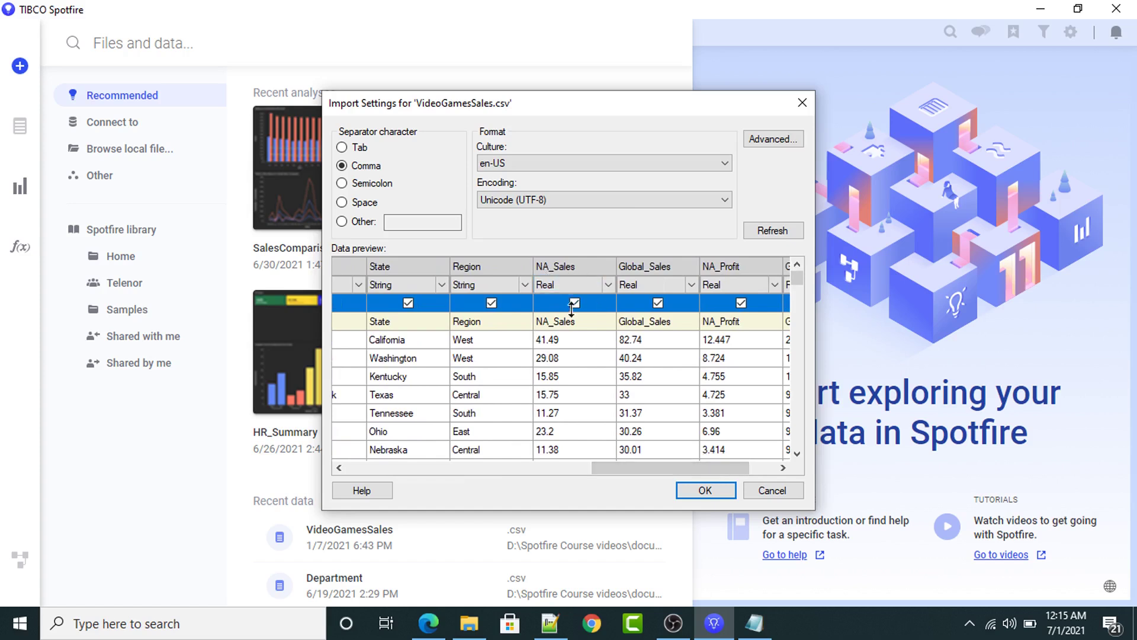
click(608, 285)
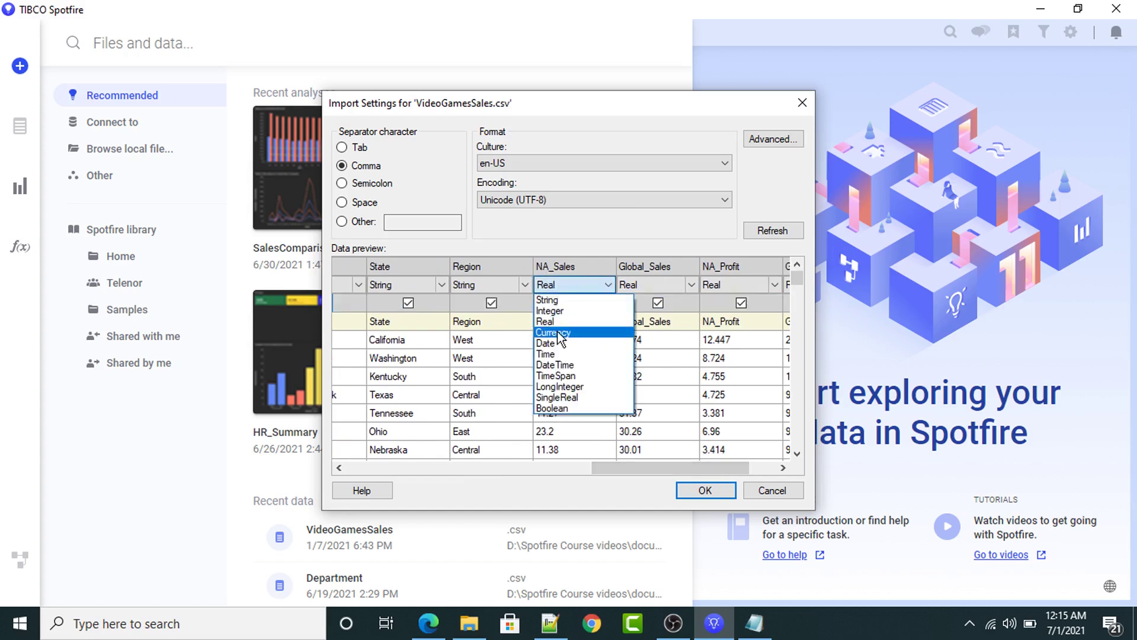
click(557, 332)
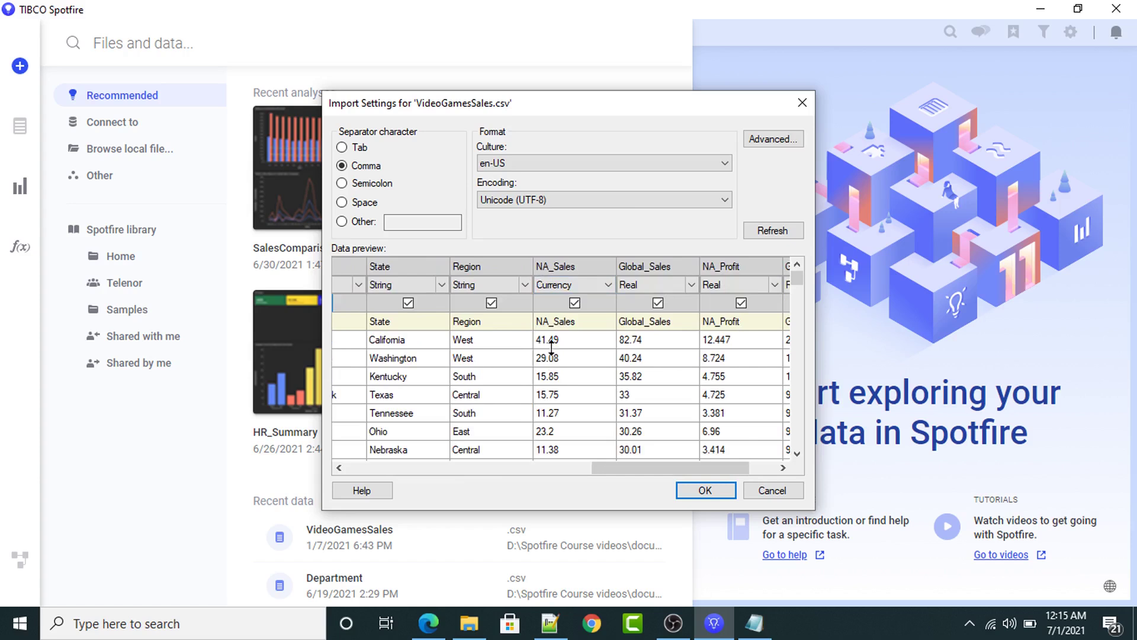
click(691, 285)
click(645, 332)
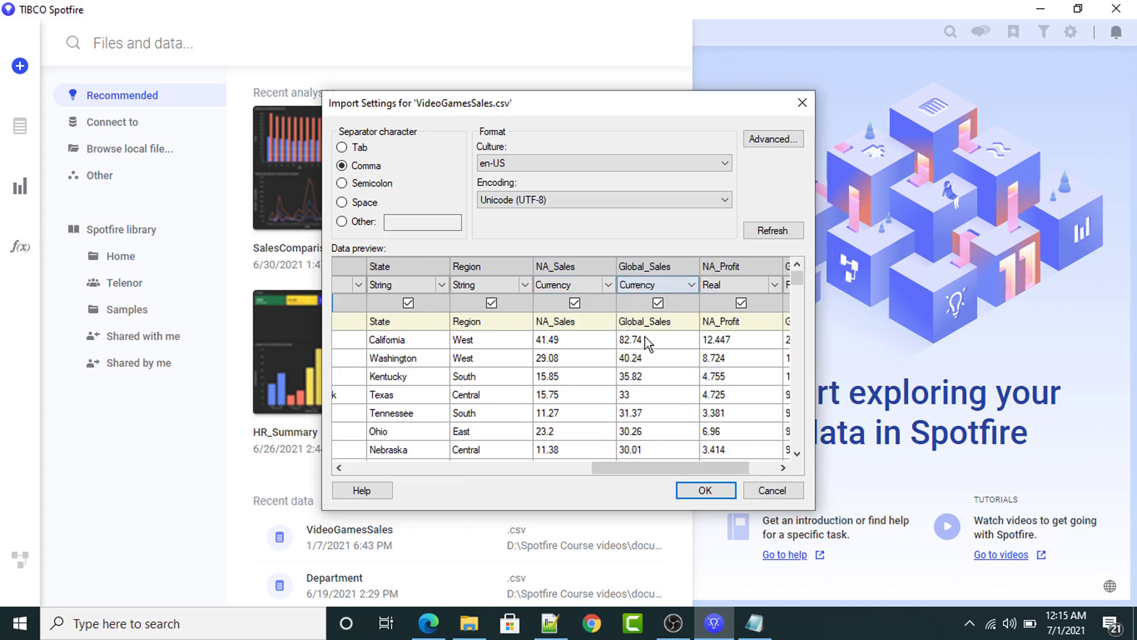
- Set the data type of the NA_Profit and Global_Profit columns to Currency and accept the import settings
drag(704, 468, 738, 468)
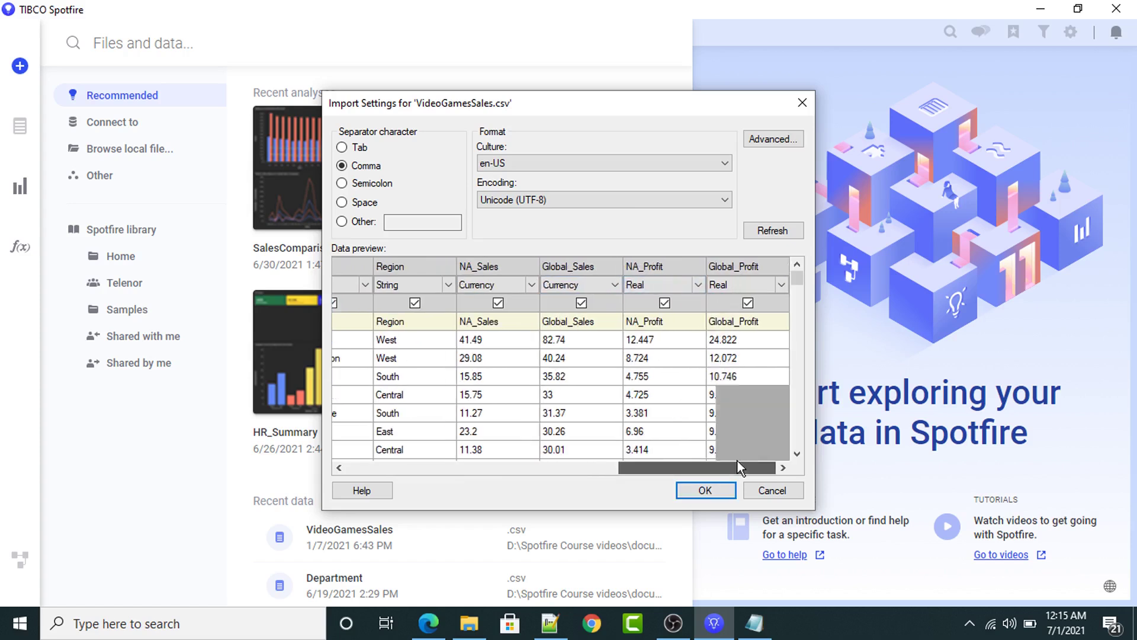
click(698, 285)
click(655, 335)
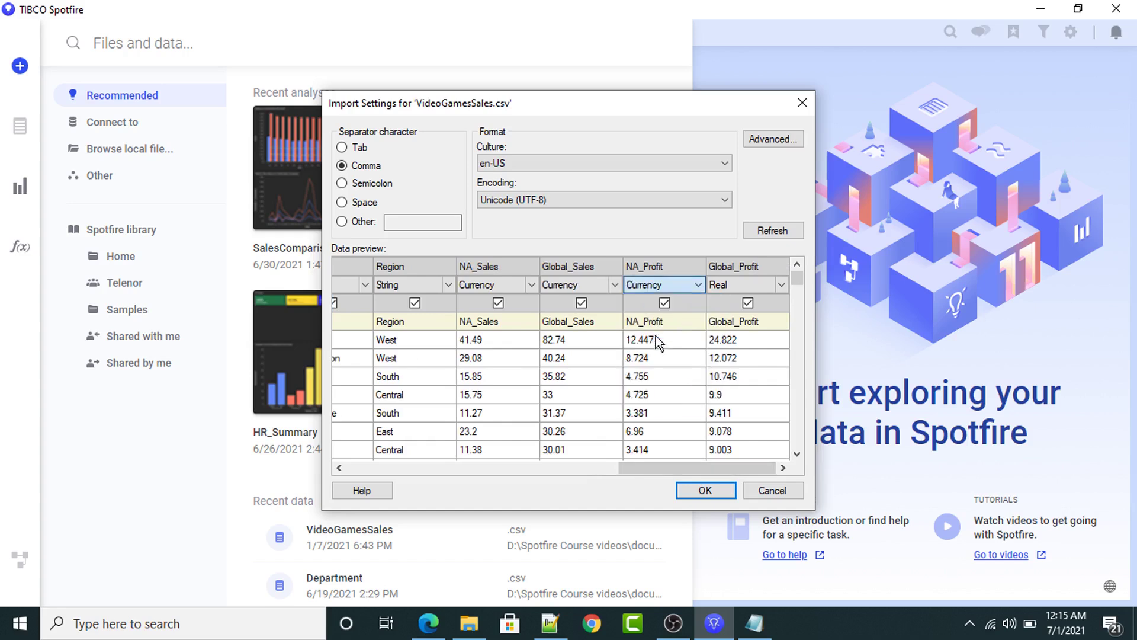
click(777, 283)
click(725, 332)
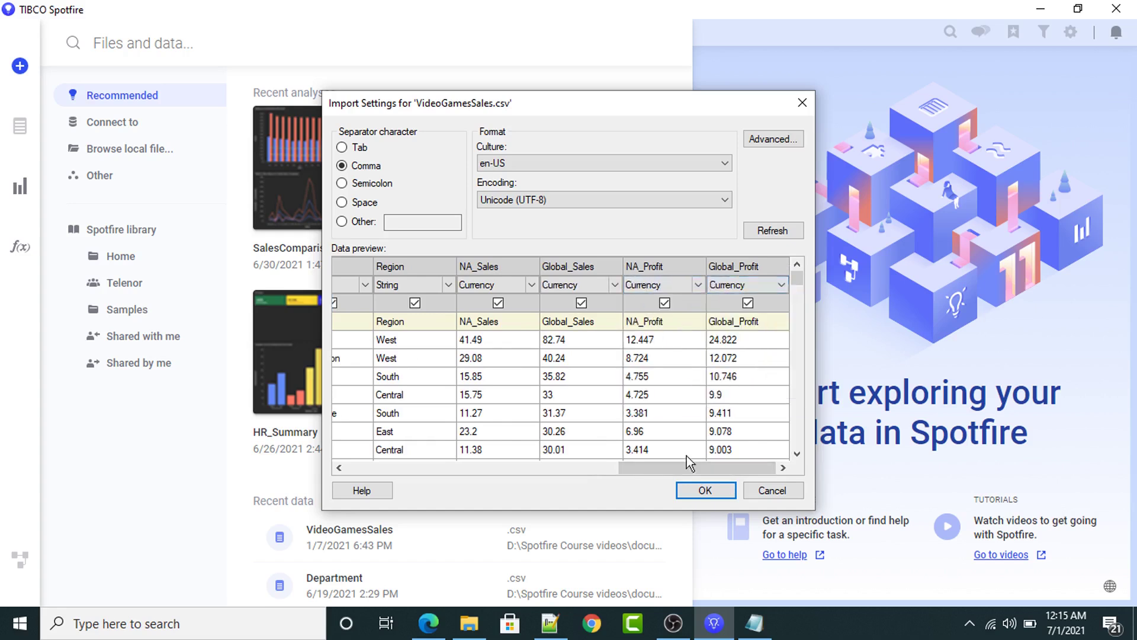
drag(675, 468, 363, 467)
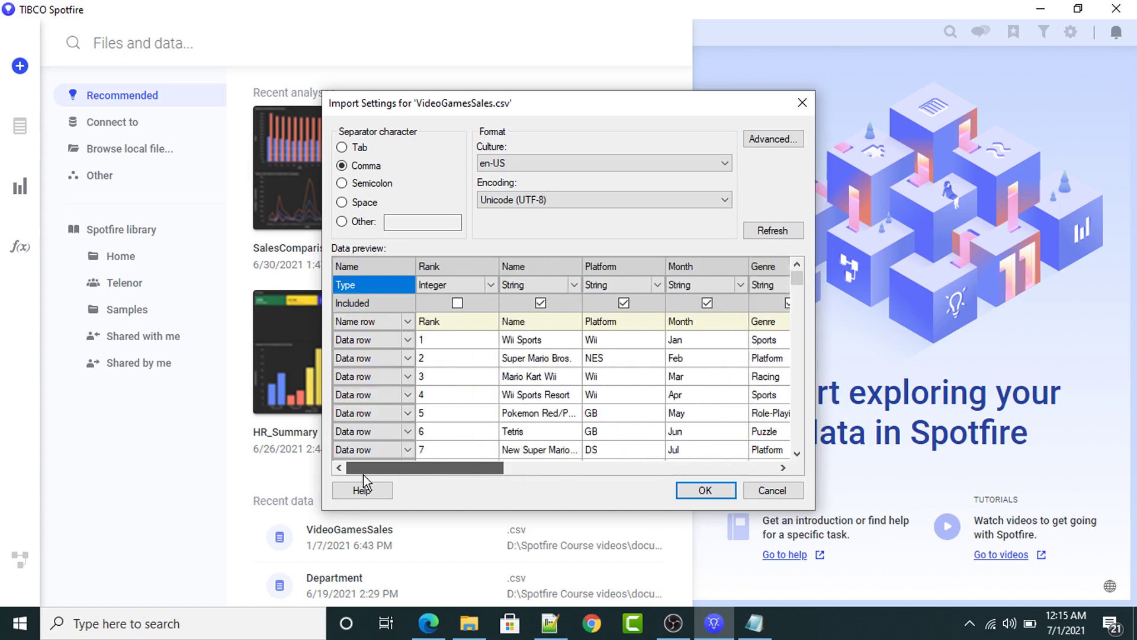
click(705, 491)
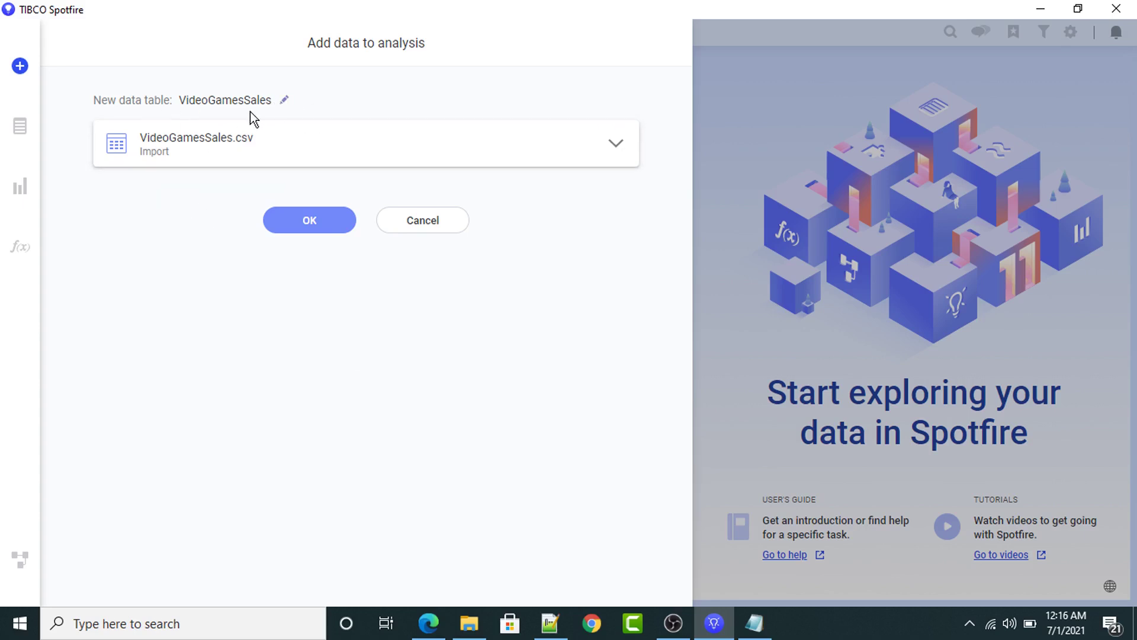
- Review the new data table's name and transformation options, and add VideoGamesSales to the analysis
click(285, 101)
click(211, 226)
click(616, 149)
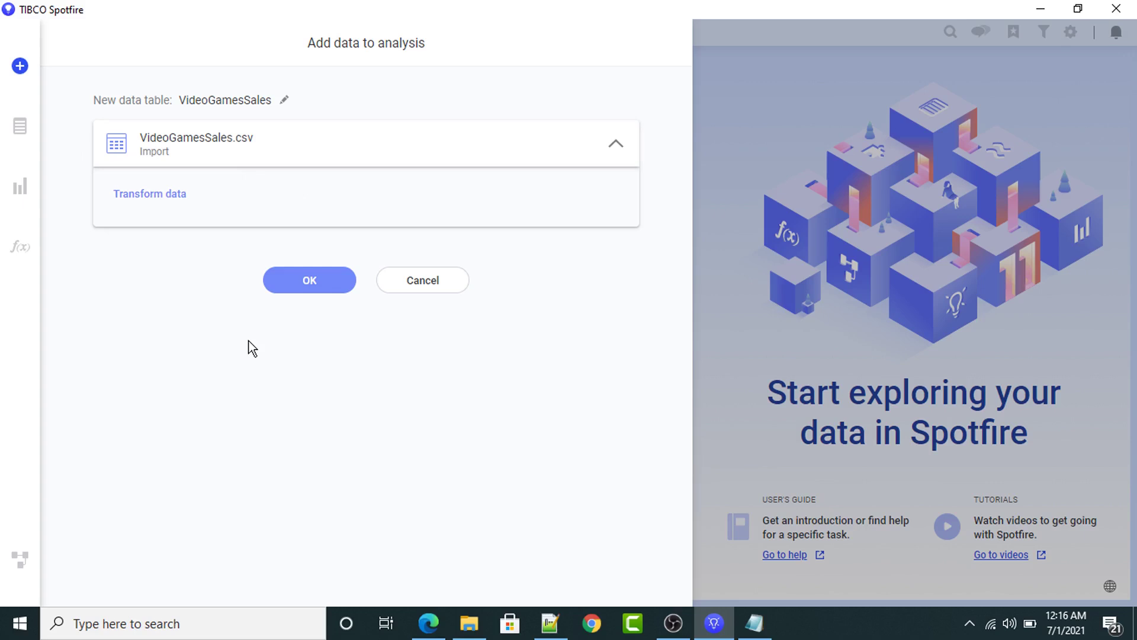
click(293, 279)
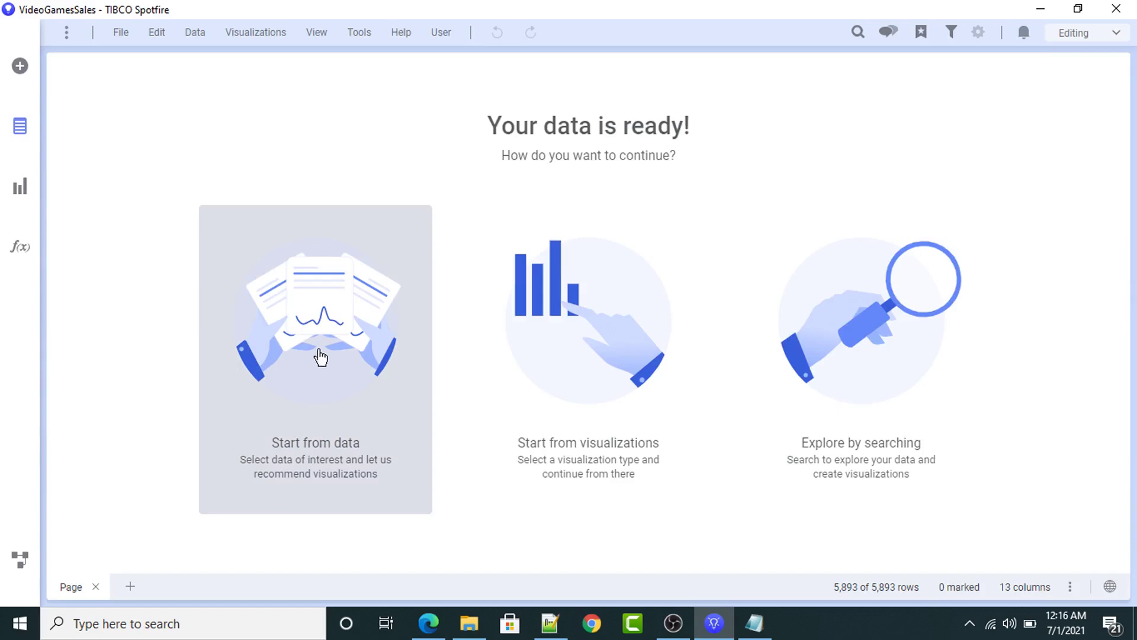
- Start from data and view the visualizations recommended for Global_Profit, NA_Profit and Country together
click(336, 382)
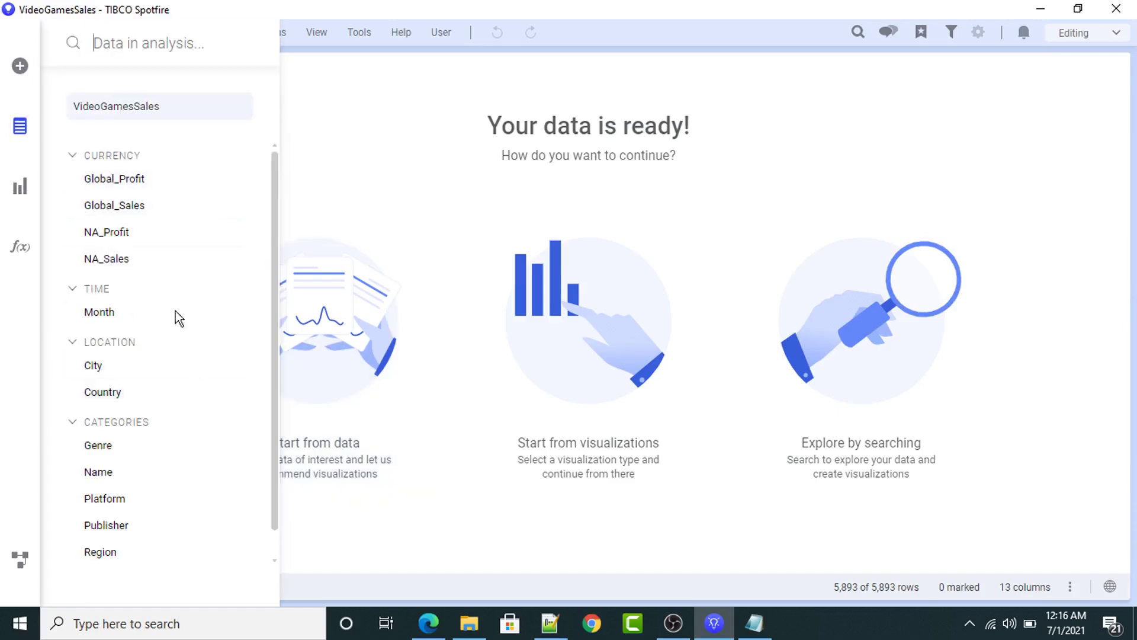
click(126, 185)
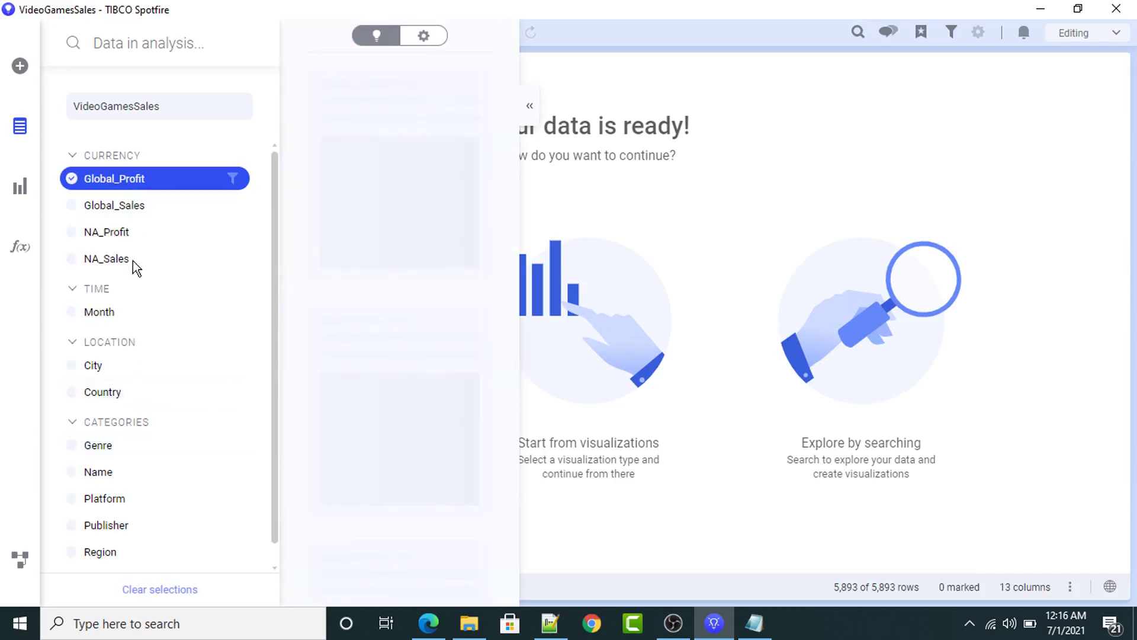
click(123, 233)
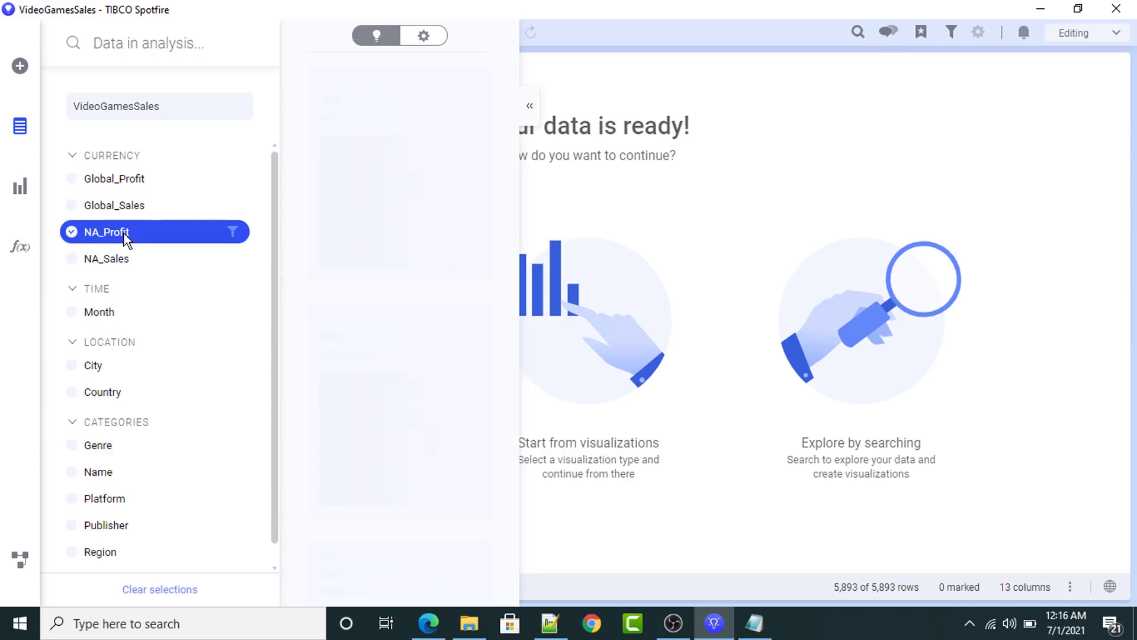
ctrl+click(132, 176)
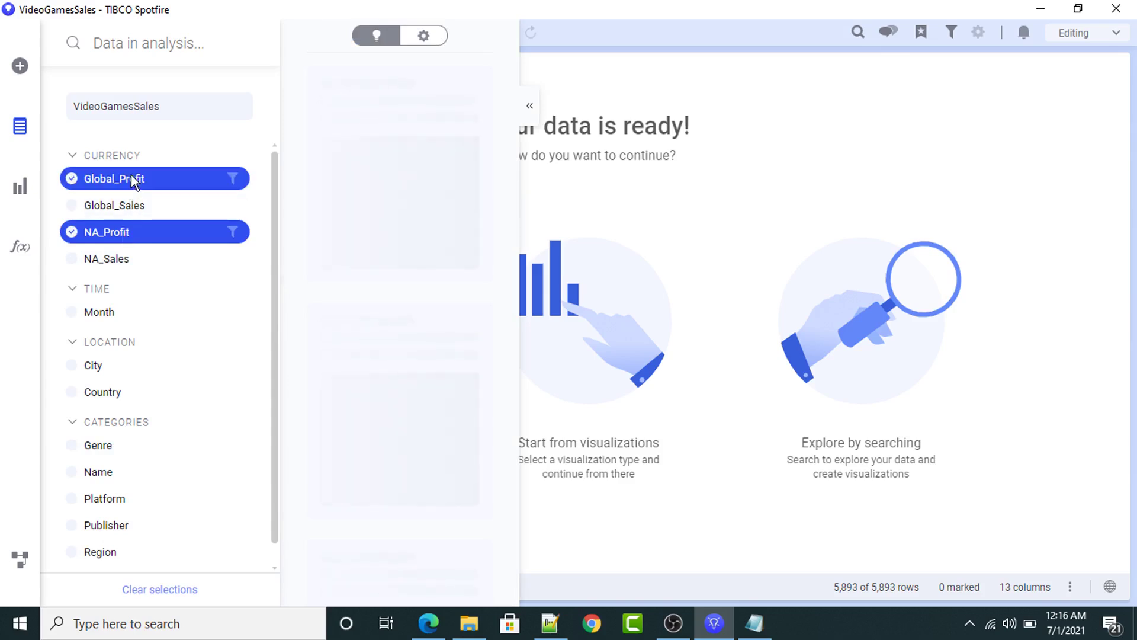
ctrl+click(135, 400)
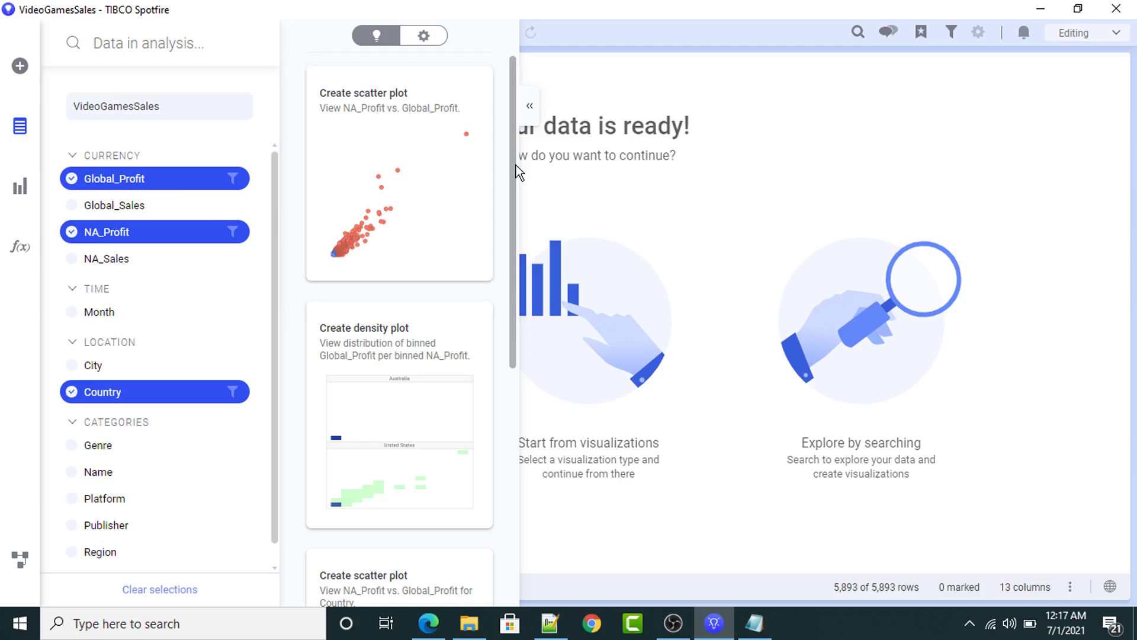
drag(518, 173, 516, 201)
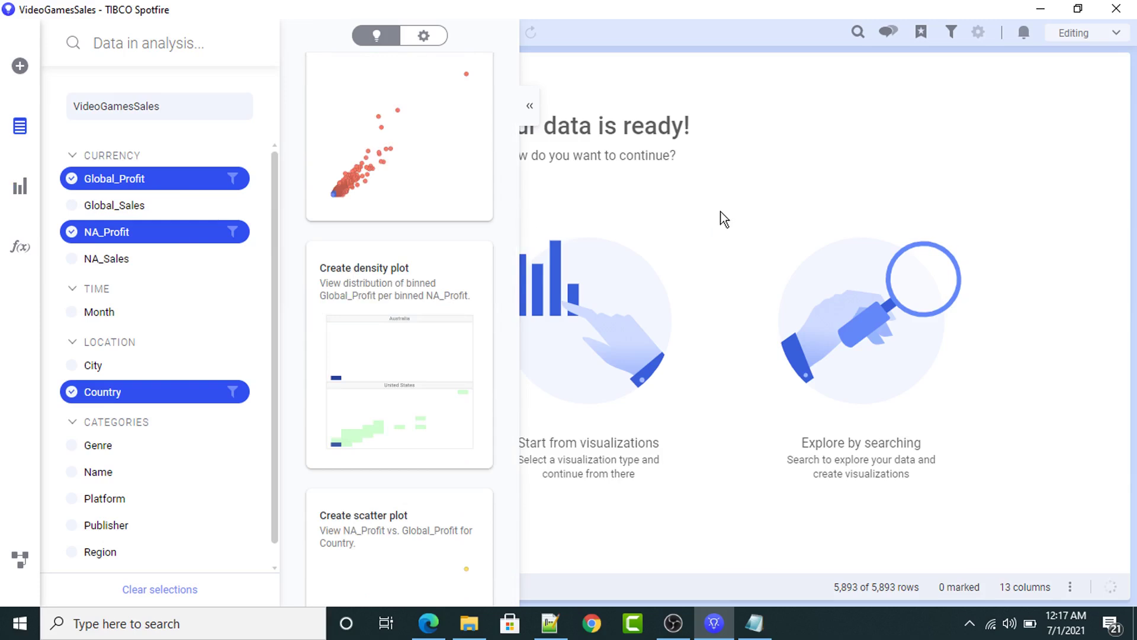
click(737, 176)
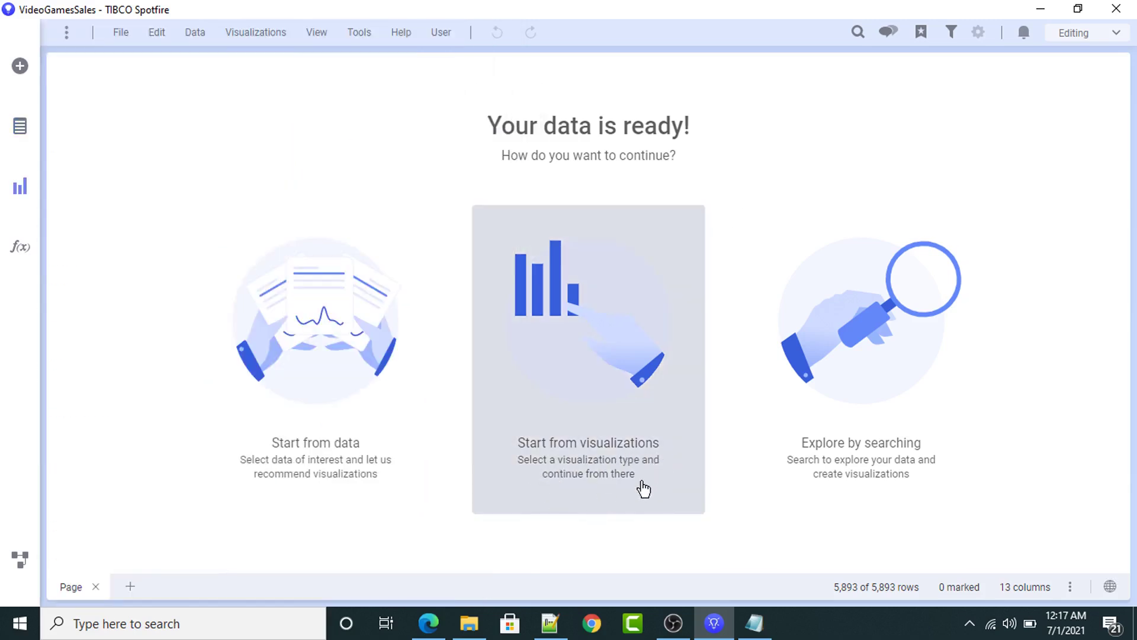
- Look over the other ways to begin the analysis: the data columns, the visualization types and exploring by search
click(19, 126)
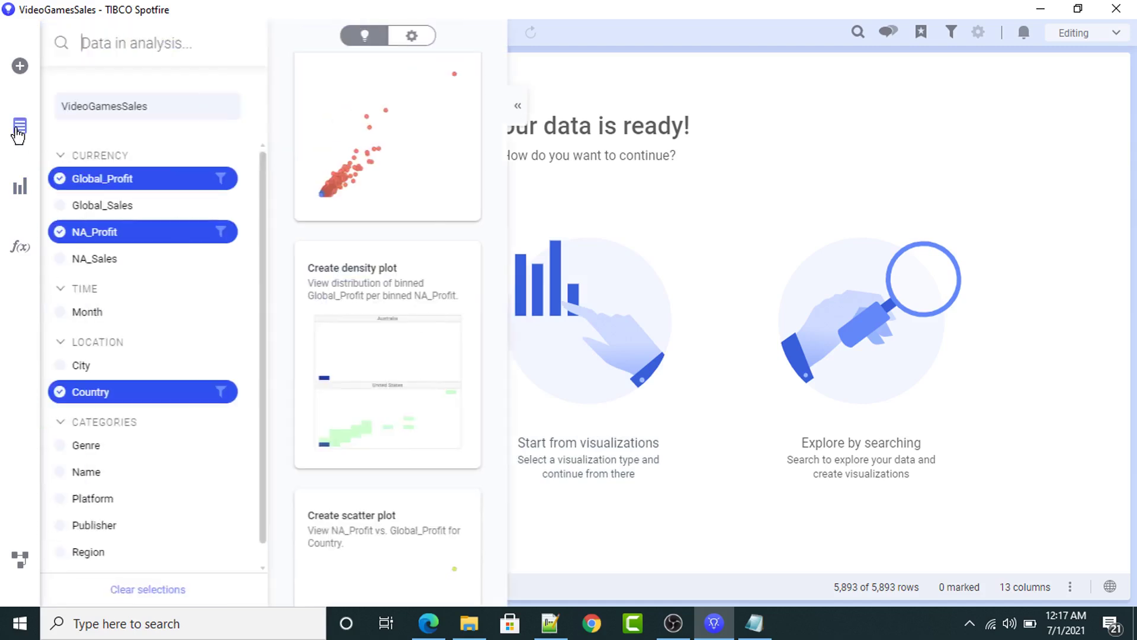
click(20, 191)
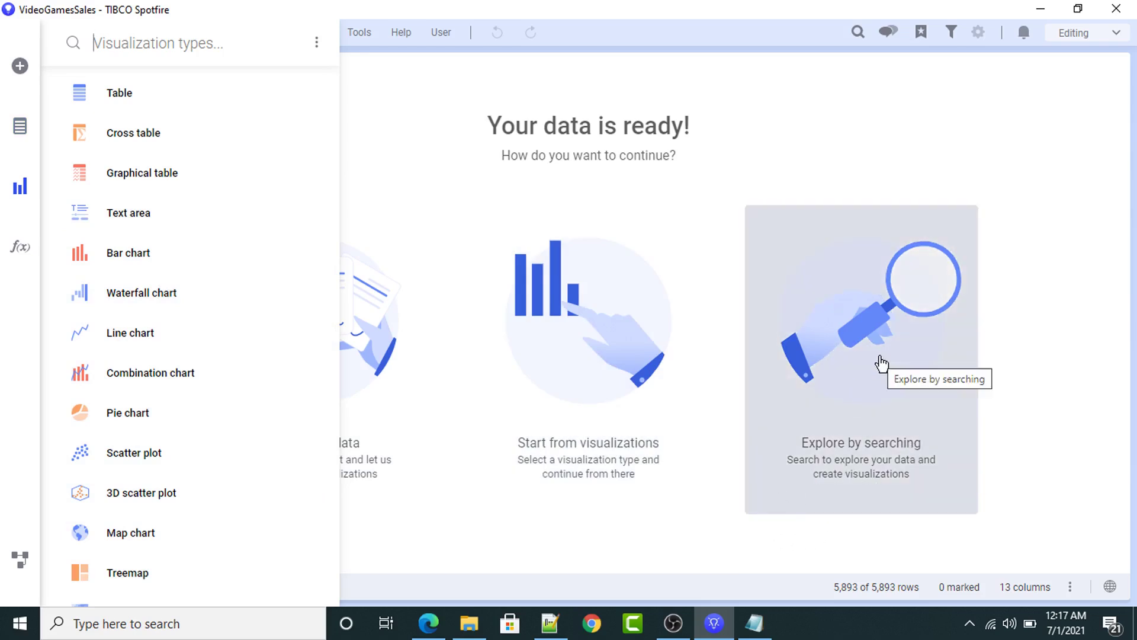
click(881, 362)
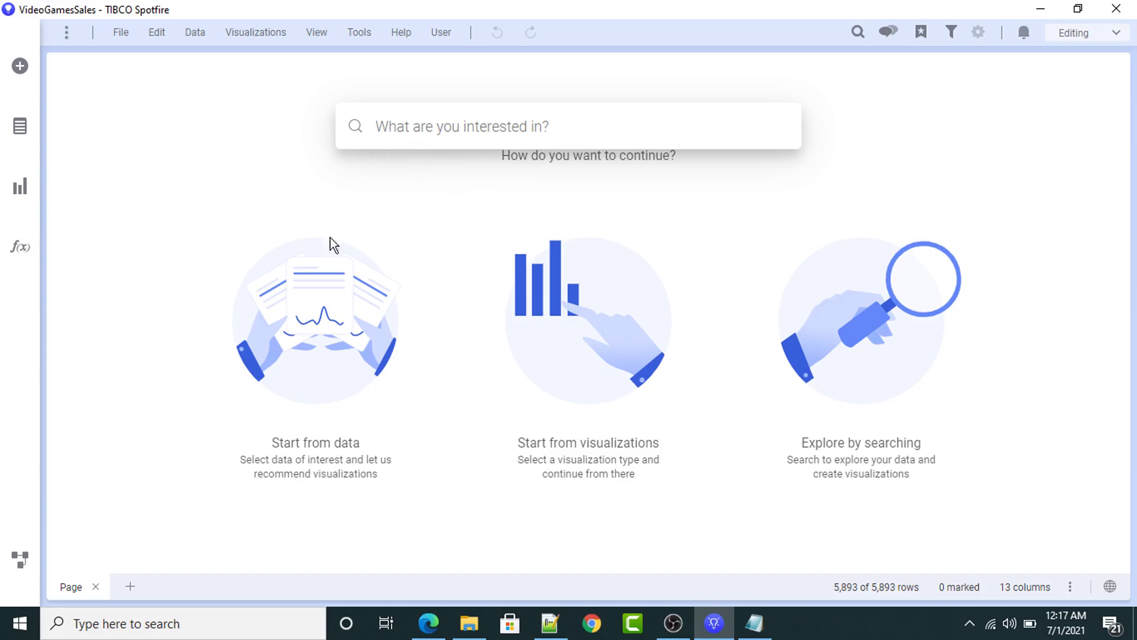
- Add a combination chart to the page and set its category axis to Month
click(22, 191)
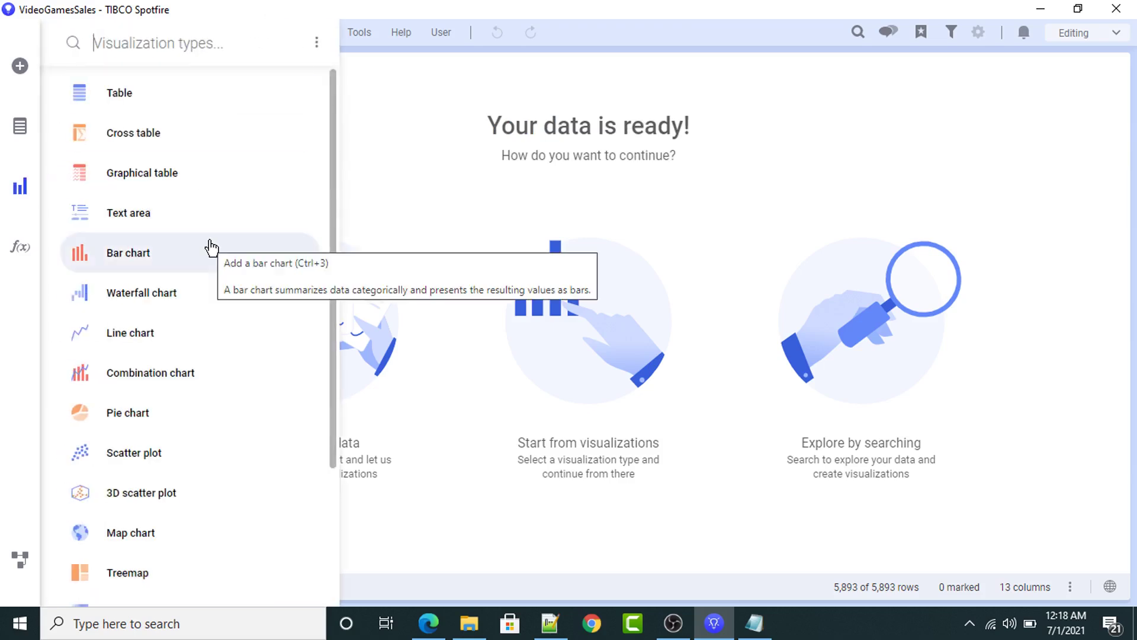
click(166, 384)
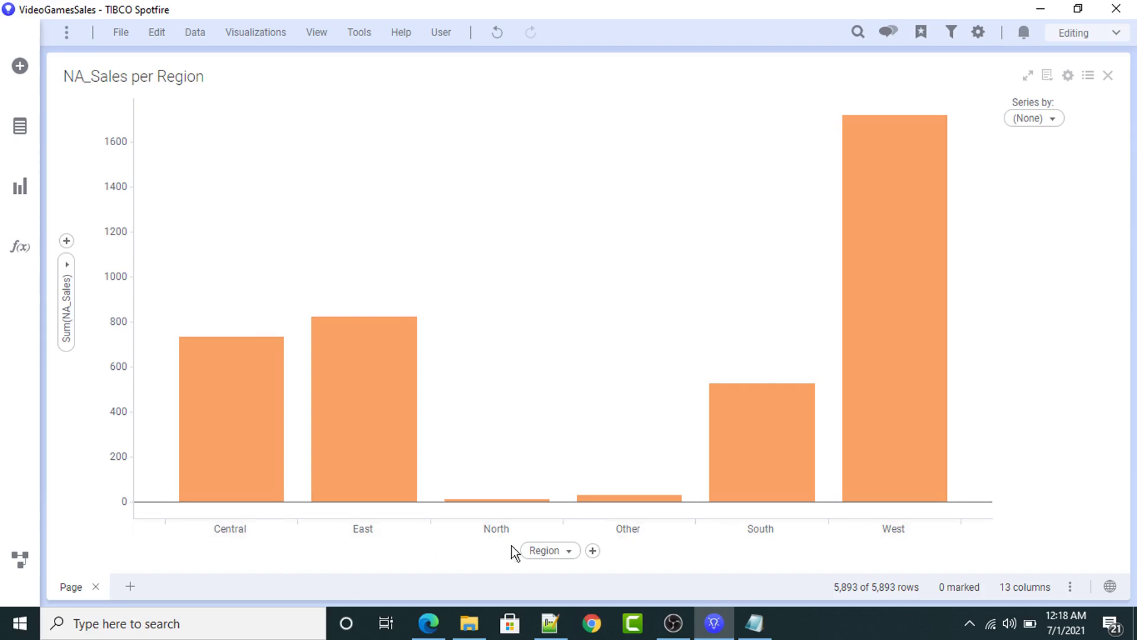
click(575, 550)
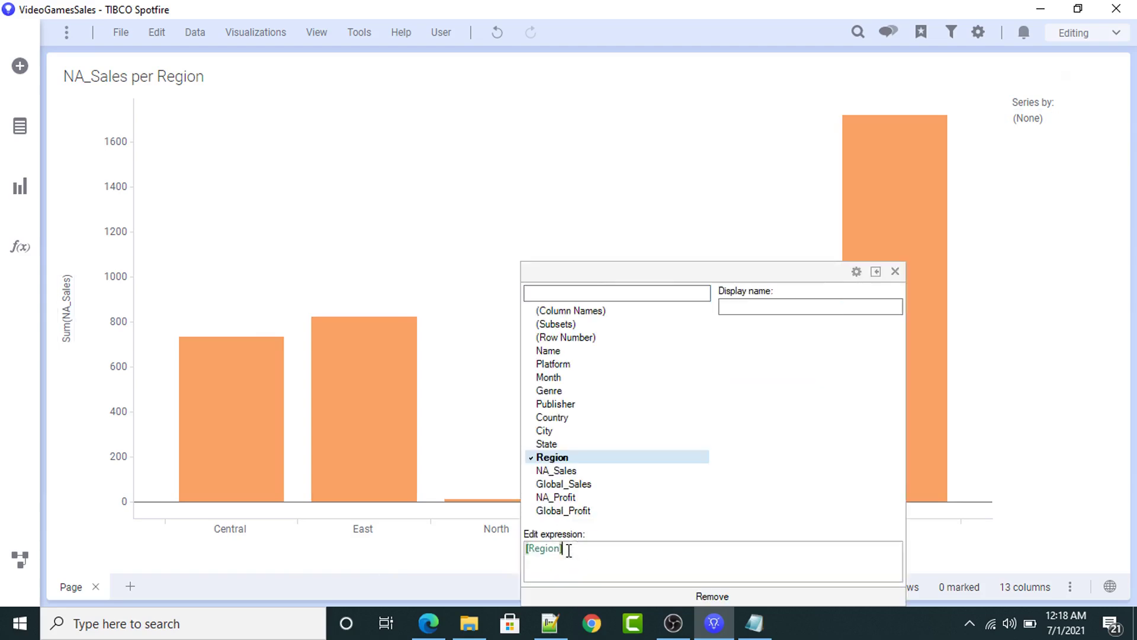
click(550, 379)
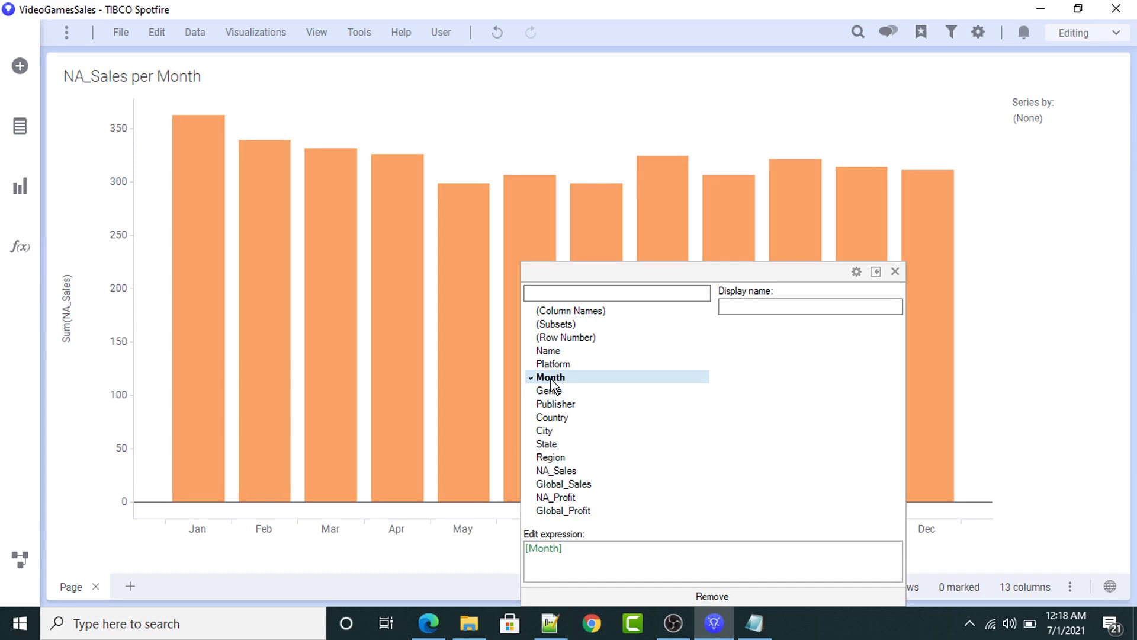
click(895, 271)
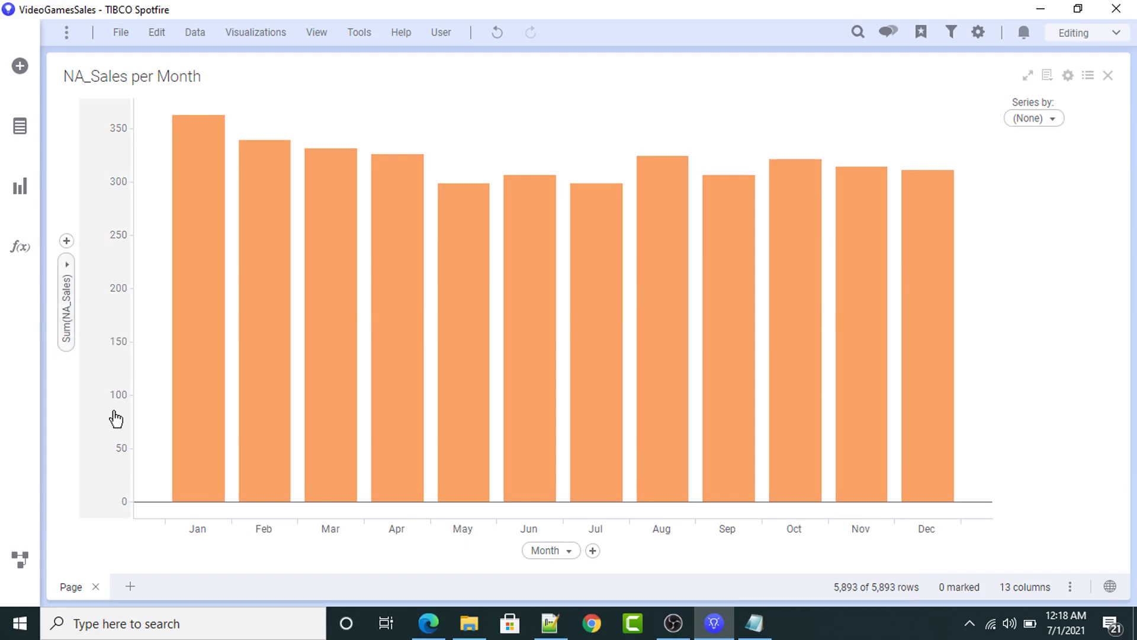
- Add Global_Sales and NA_Profit as additional series on the combination chart's value axis
click(66, 243)
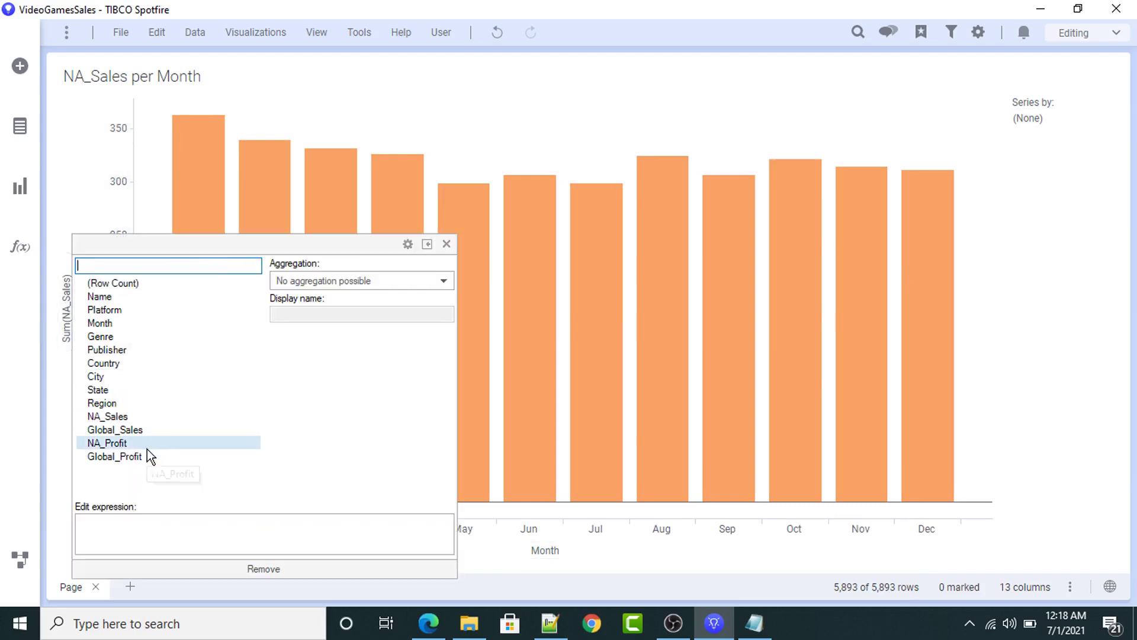
click(114, 430)
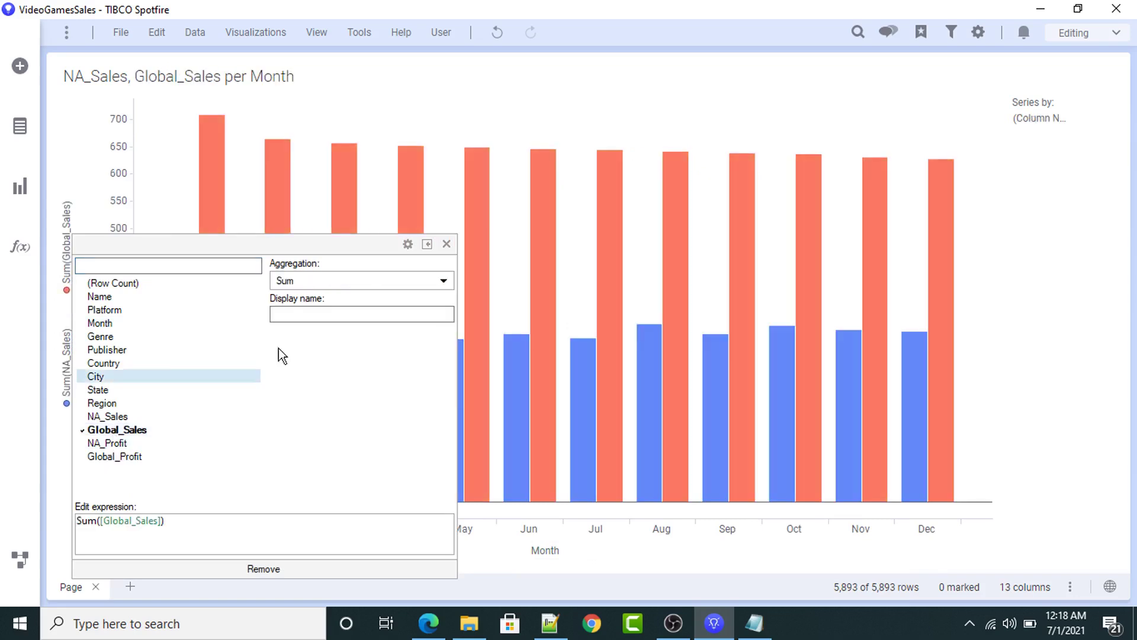
click(447, 245)
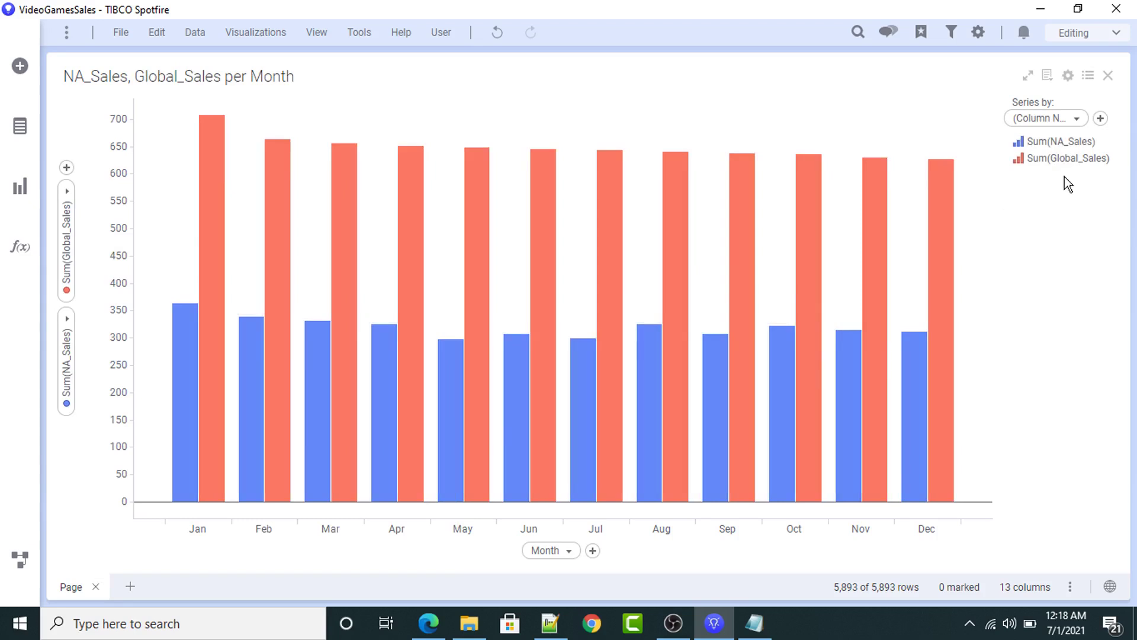
click(65, 168)
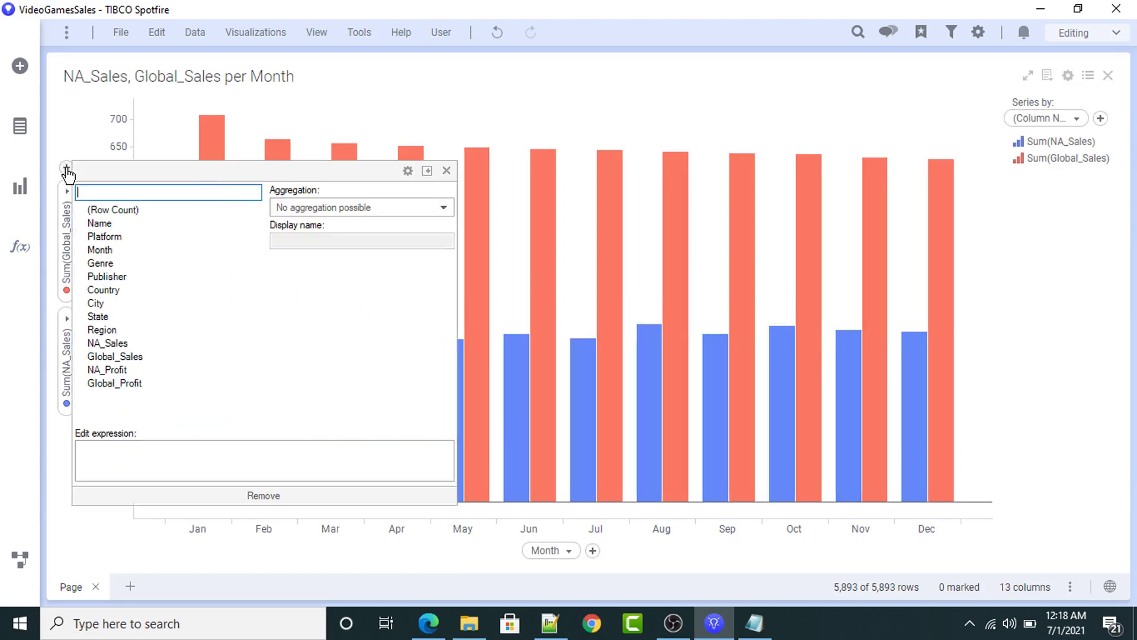
click(119, 369)
click(447, 171)
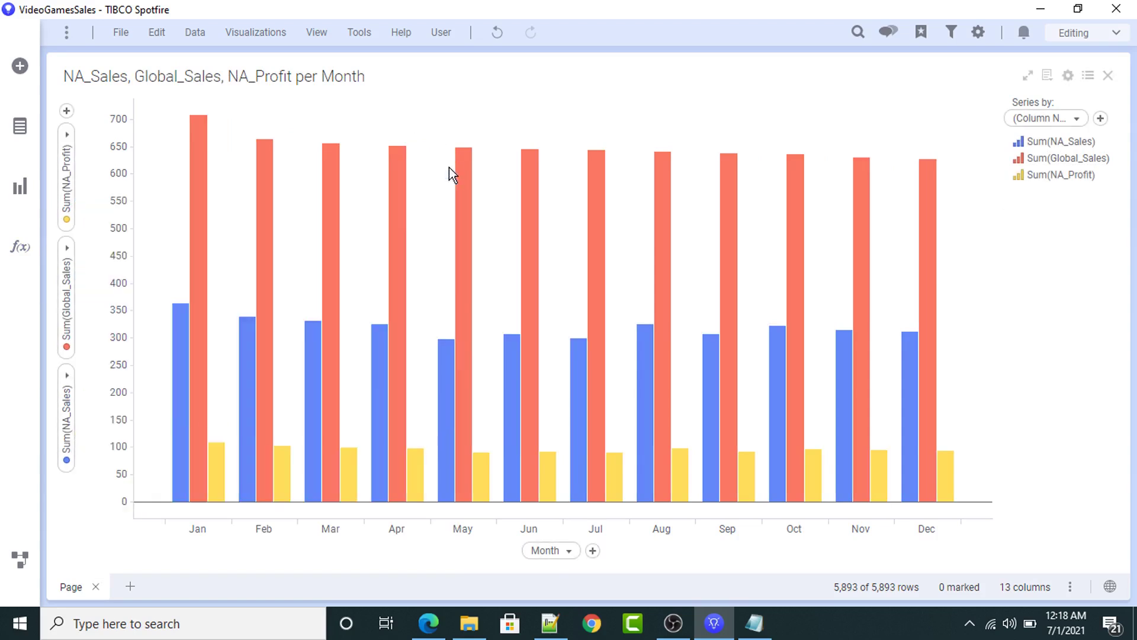
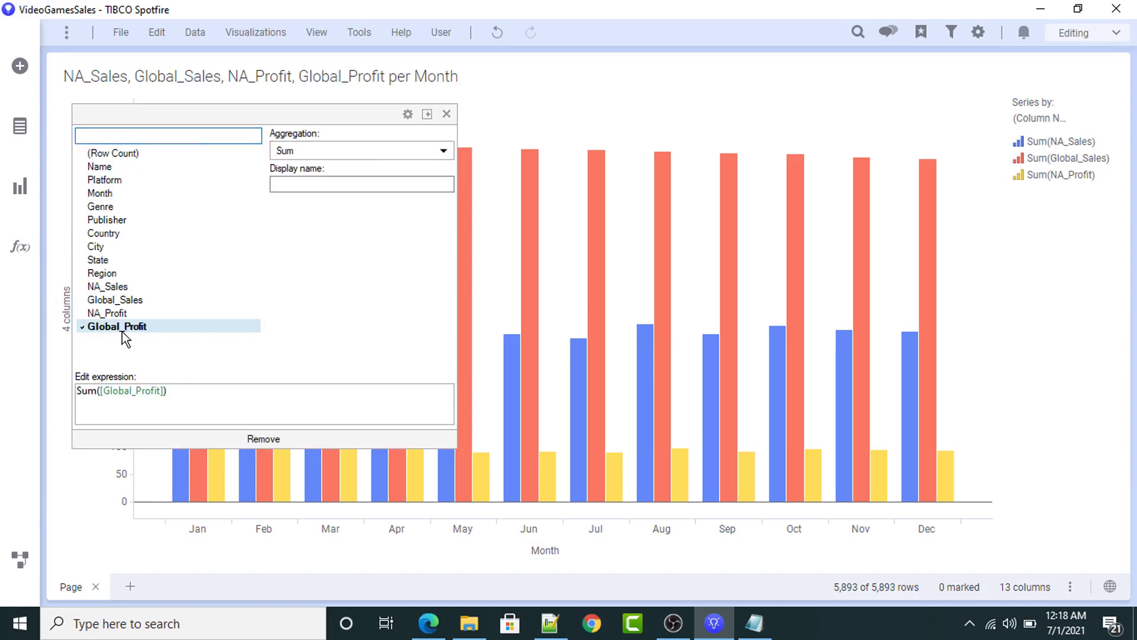
- Add Global_Profit to the combination chart's value axis and open the chart's Series properties
click(1045, 331)
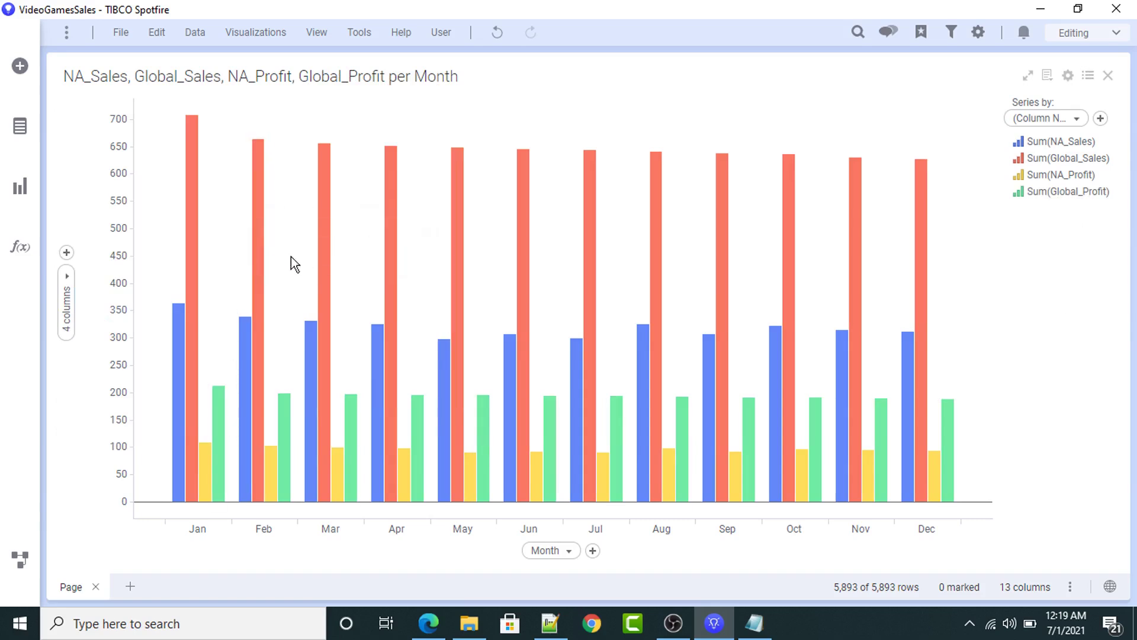
right_click(275, 231)
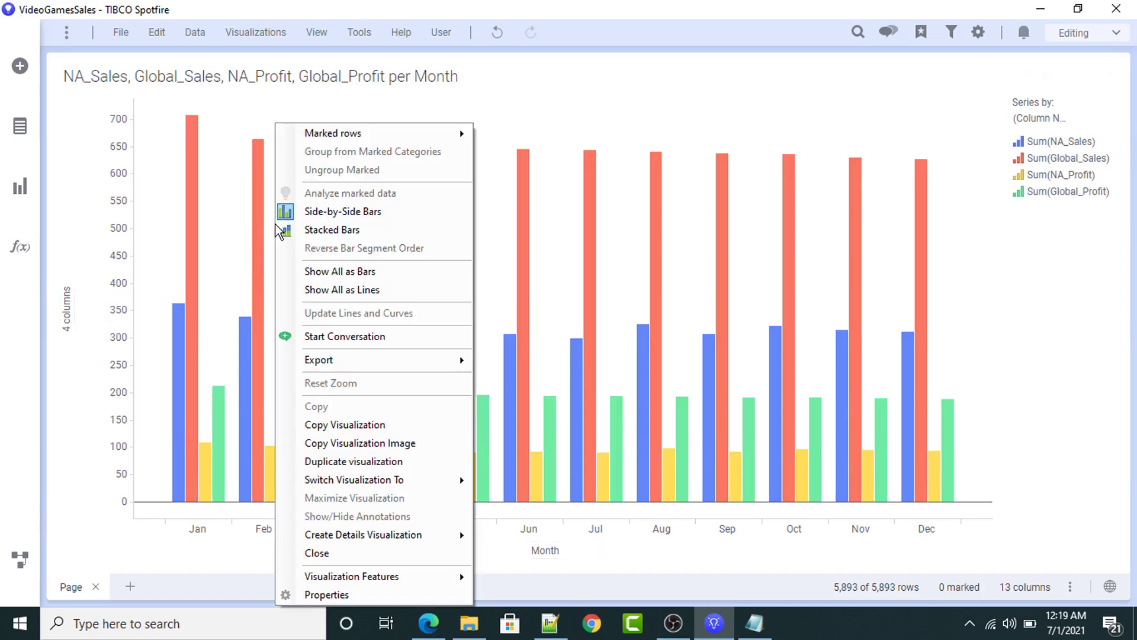
click(322, 599)
click(350, 270)
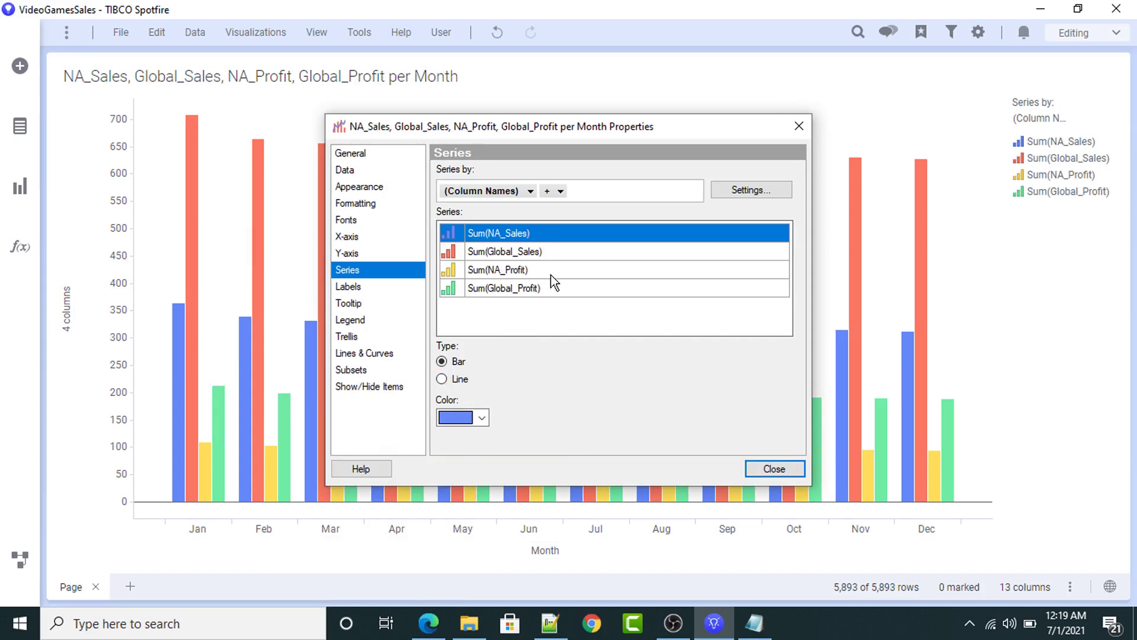
drag(511, 135, 649, 132)
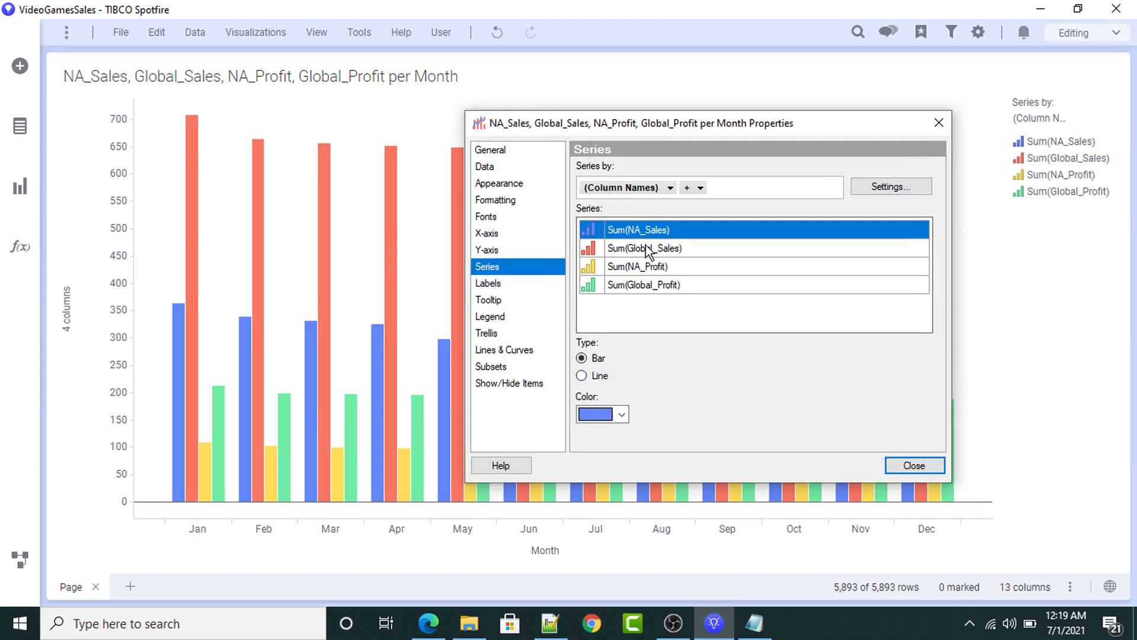
- Show the NA_Profit series as a line instead of bars and color it orange
click(647, 249)
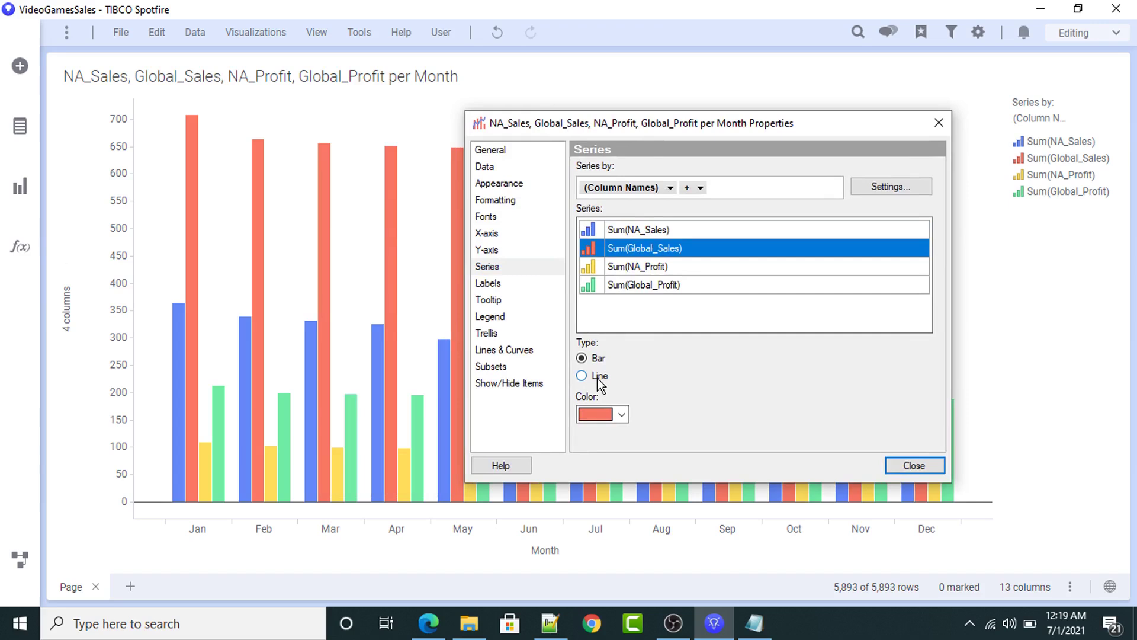
click(662, 268)
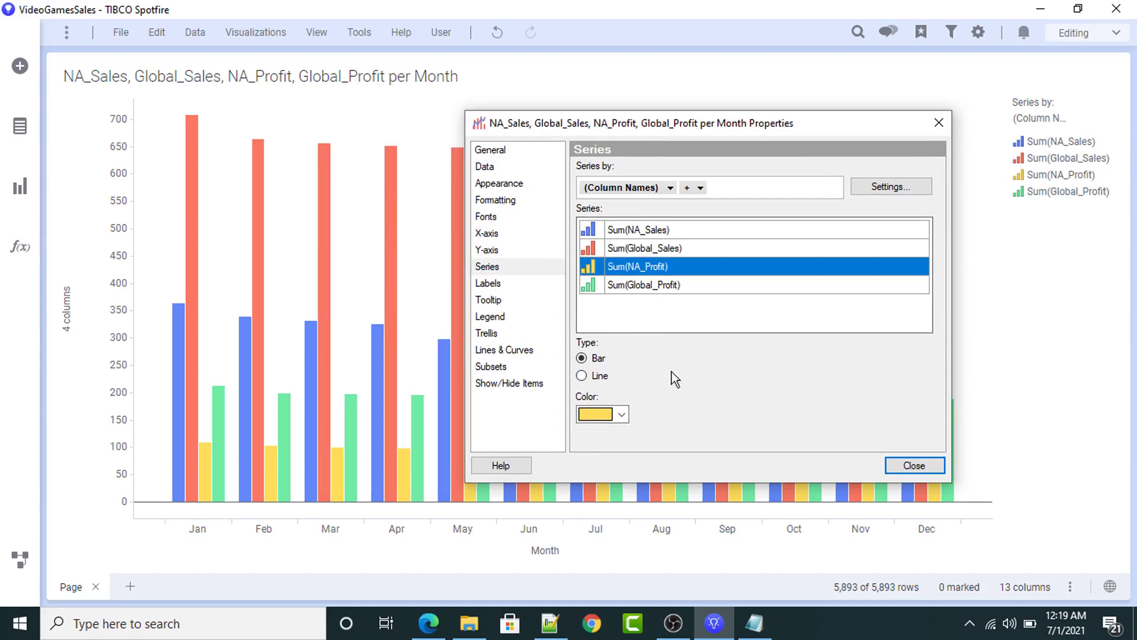
click(580, 378)
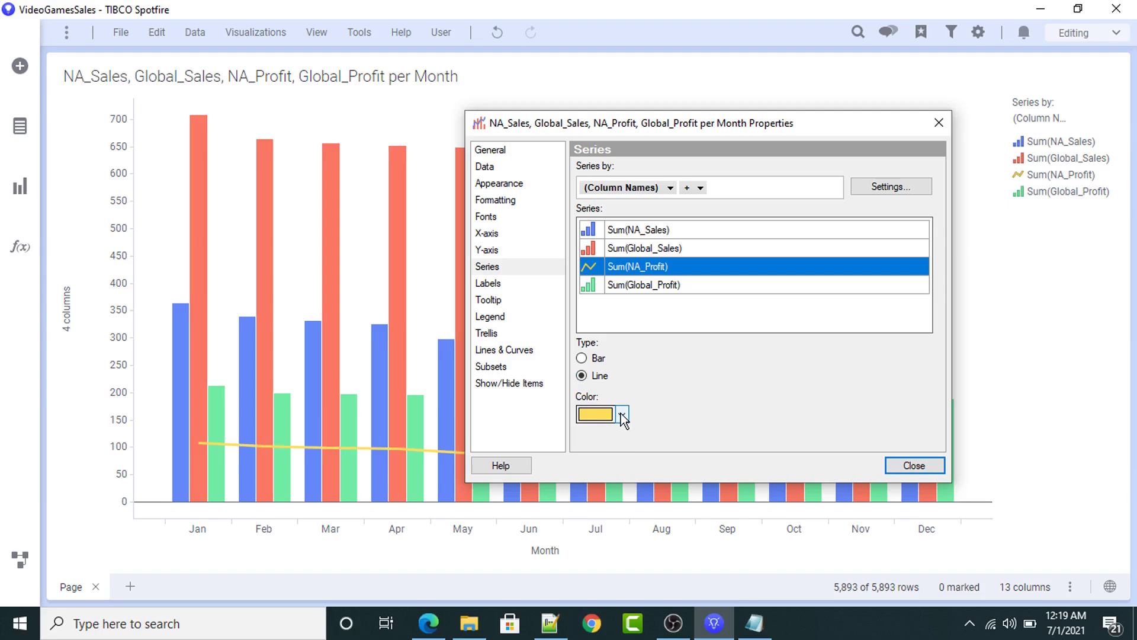
click(622, 415)
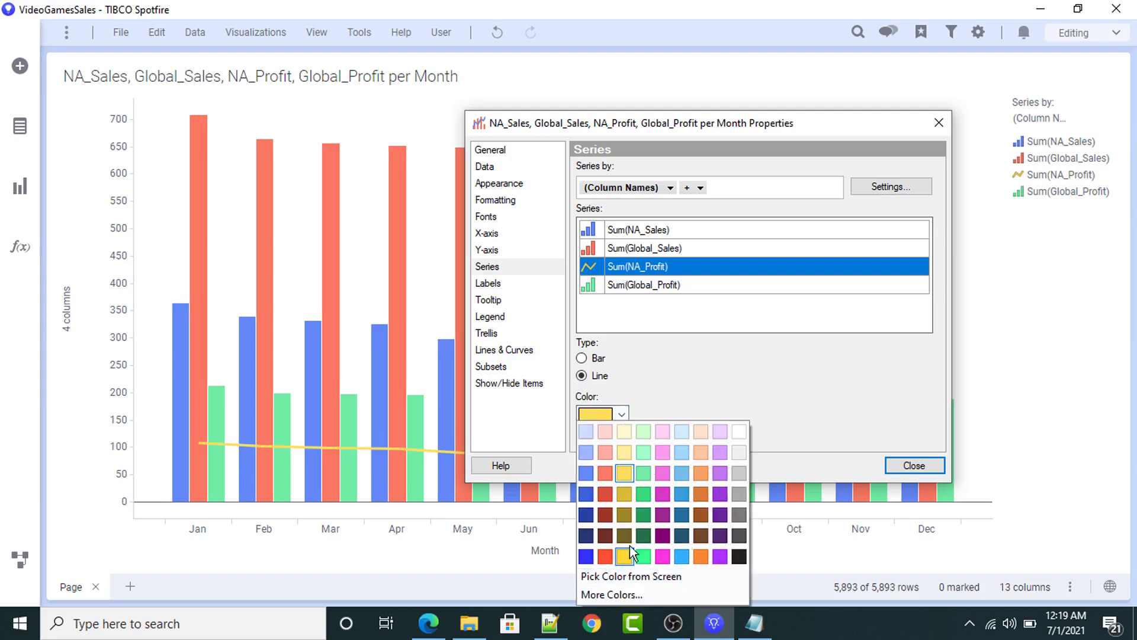
click(644, 516)
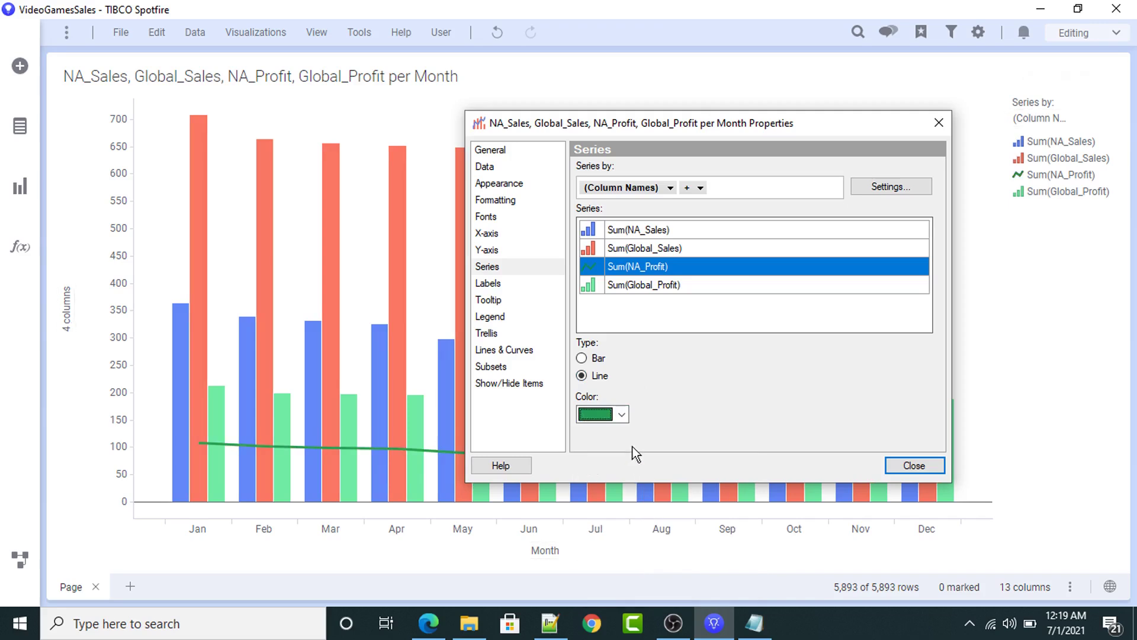
click(621, 415)
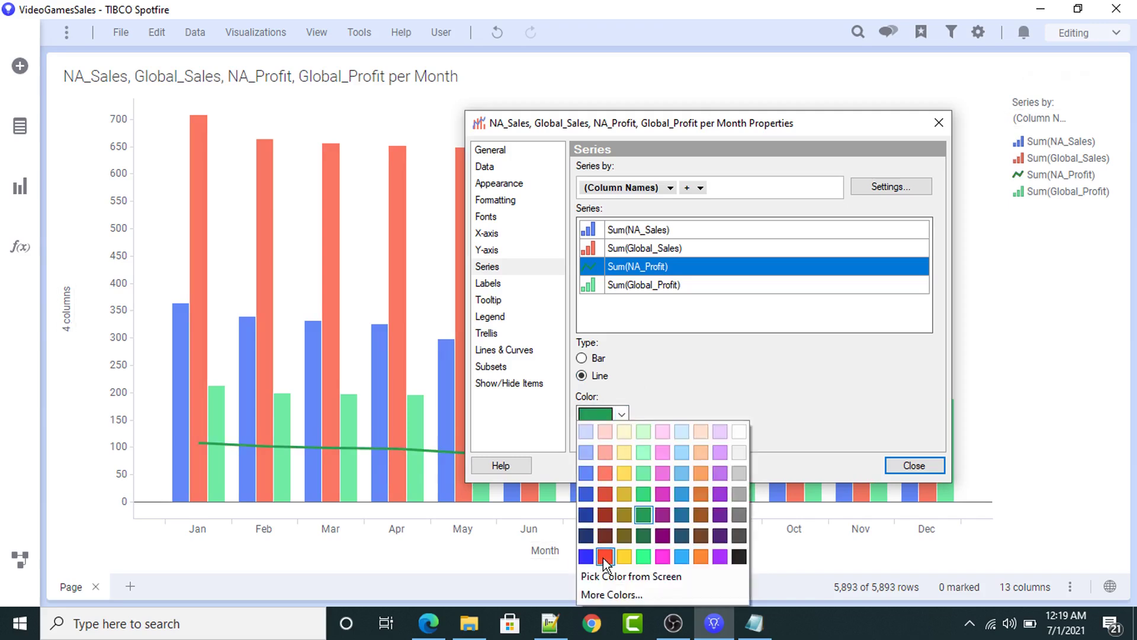
click(605, 557)
click(621, 416)
click(702, 556)
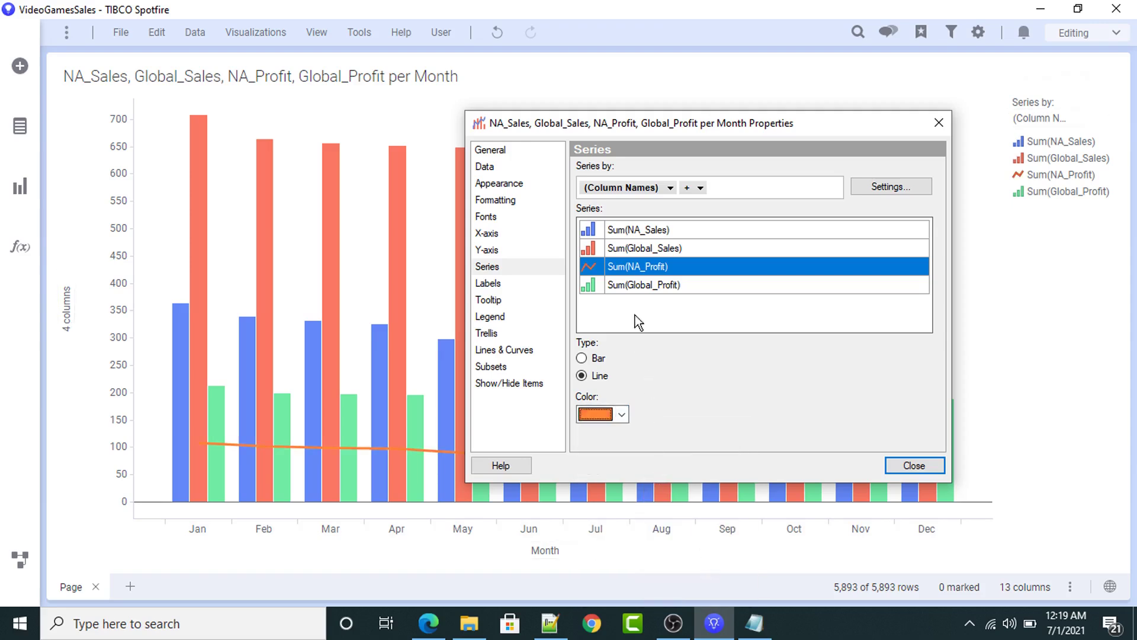
- Color the Global_Profit series magenta and display it as a line
click(639, 287)
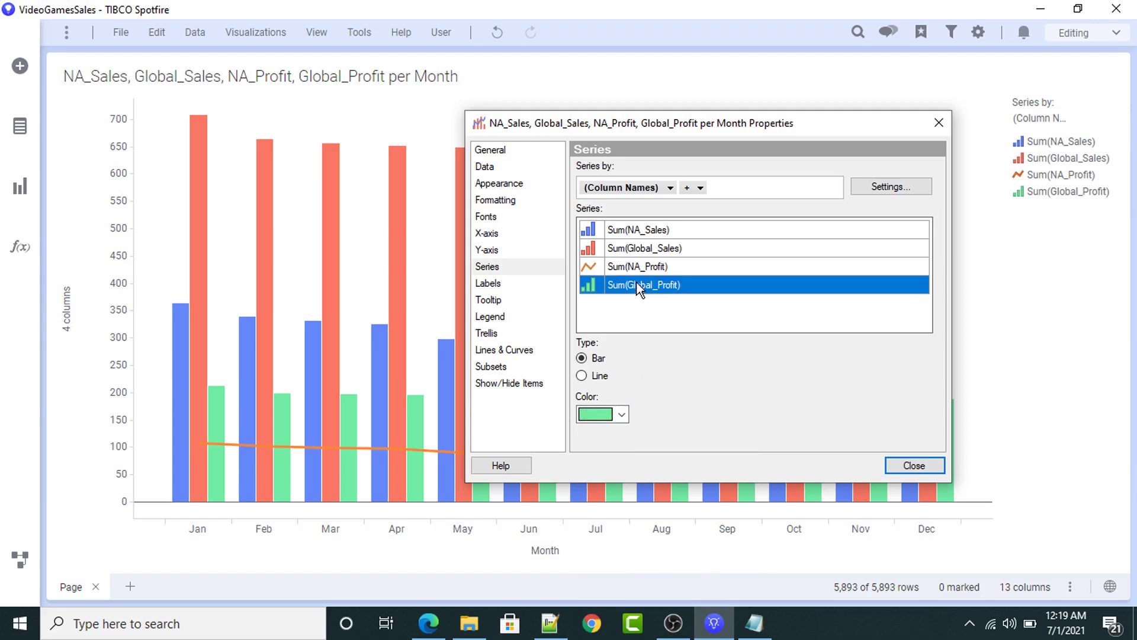
click(621, 414)
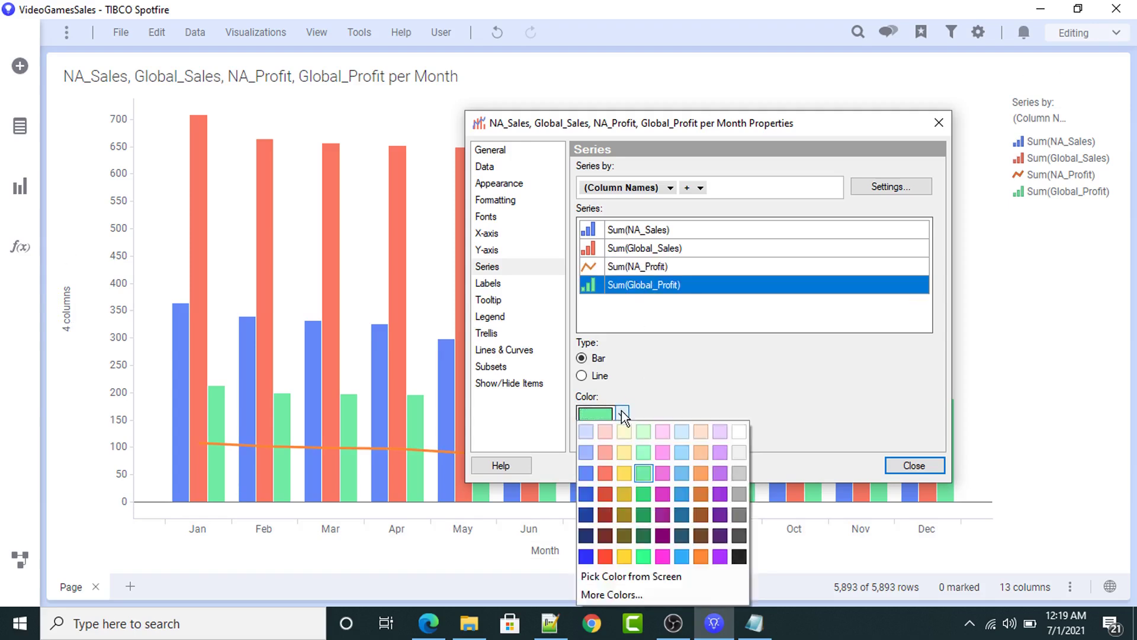
click(664, 557)
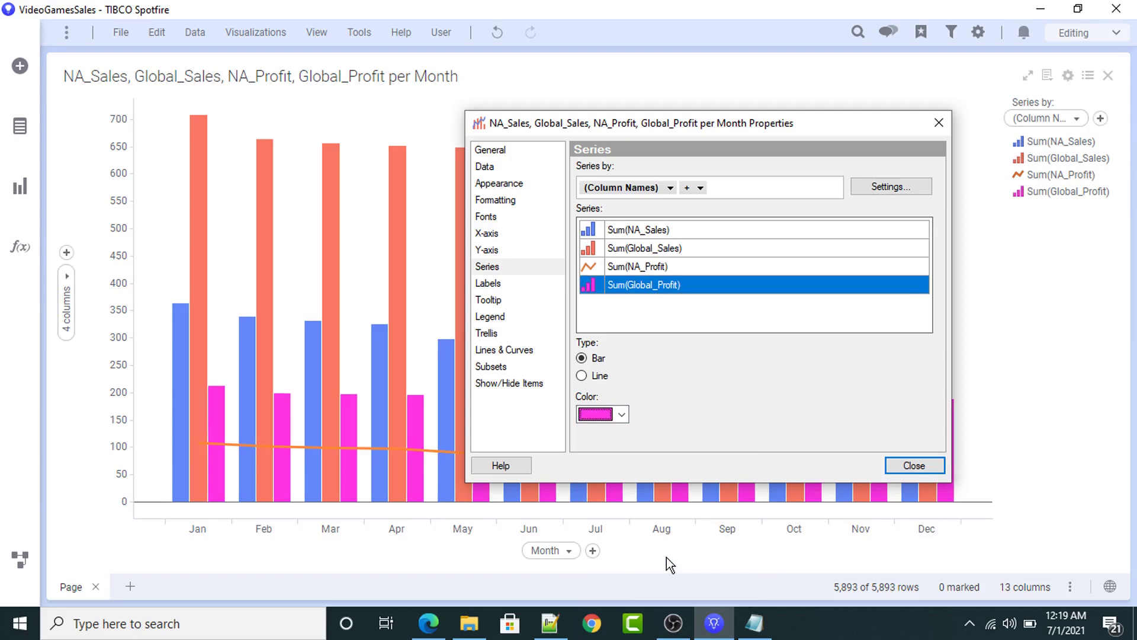
click(582, 379)
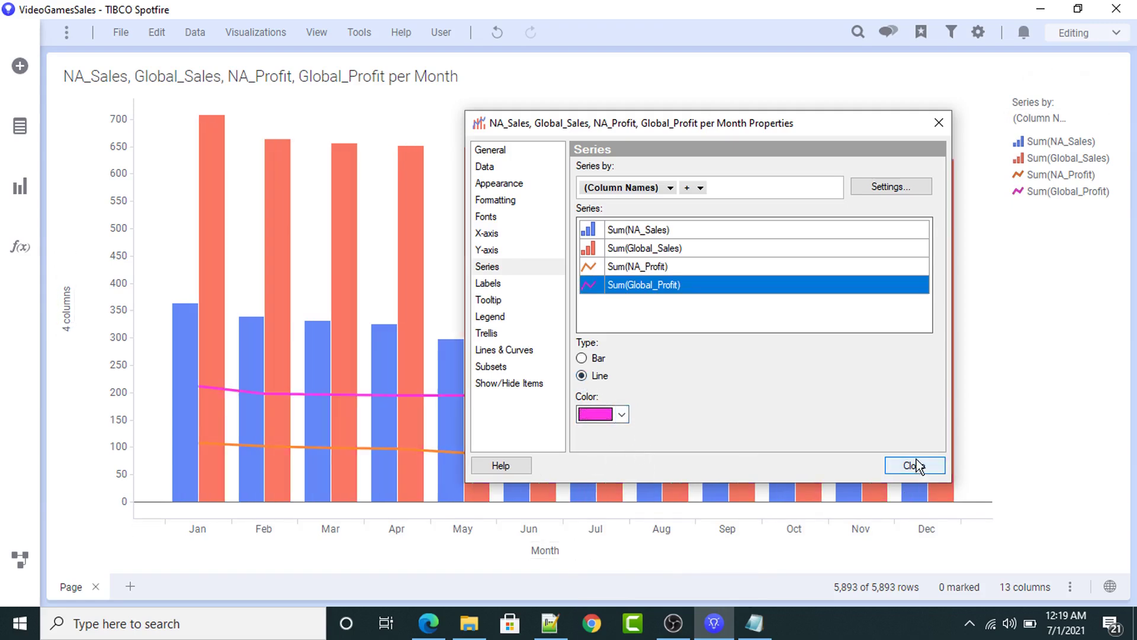
click(645, 271)
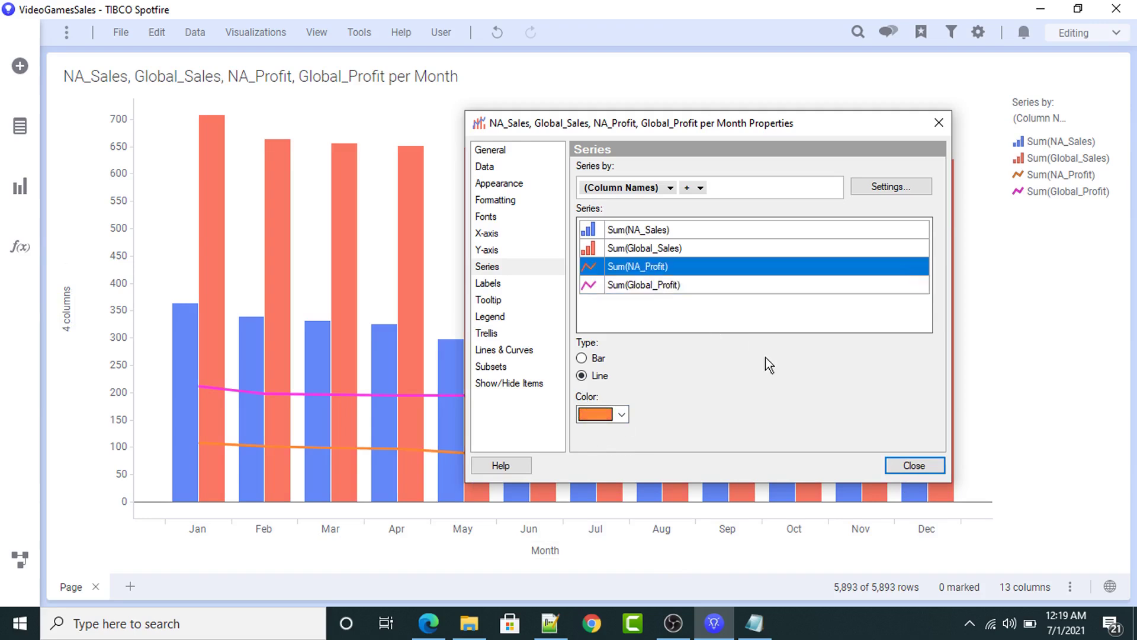
click(912, 465)
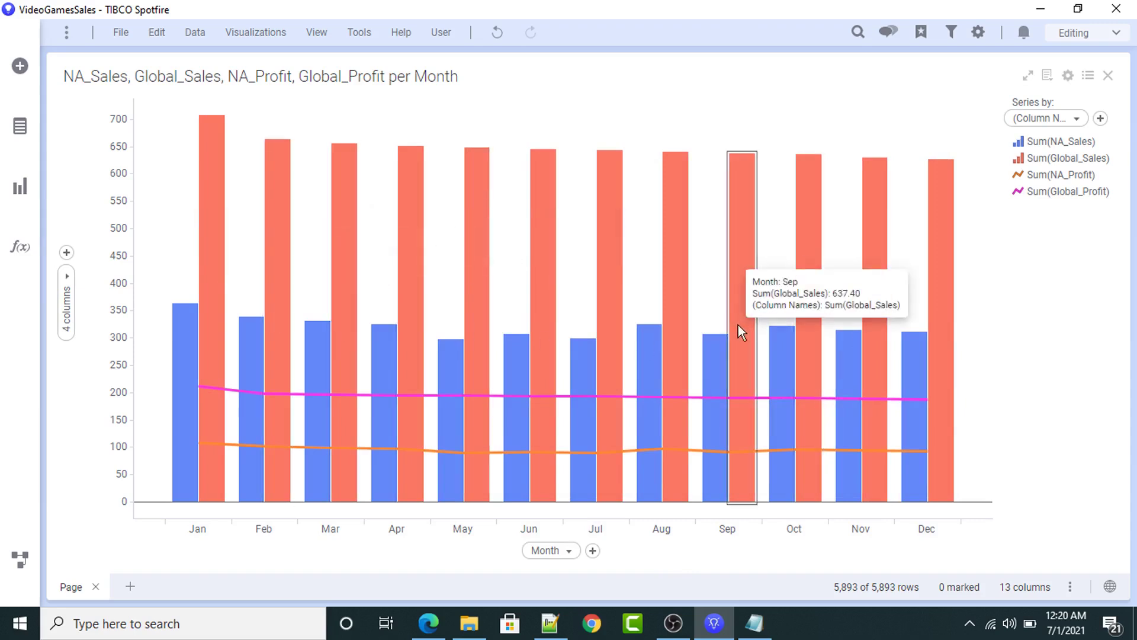
- Format the combination chart's value axis as US dollar currency with 0 decimals
click(107, 293)
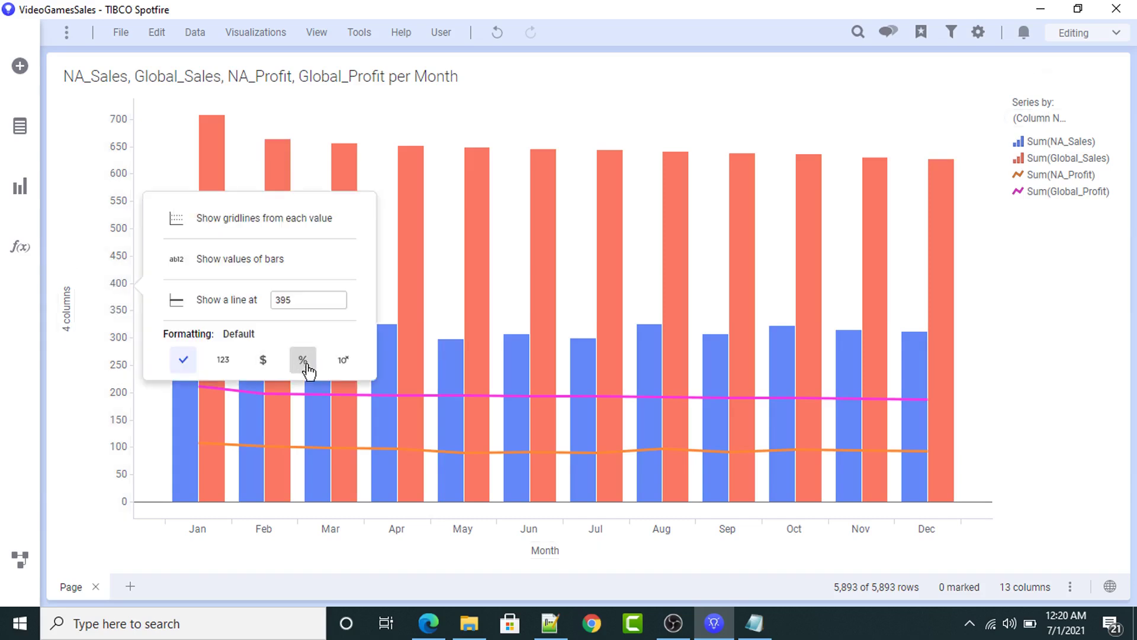
click(263, 363)
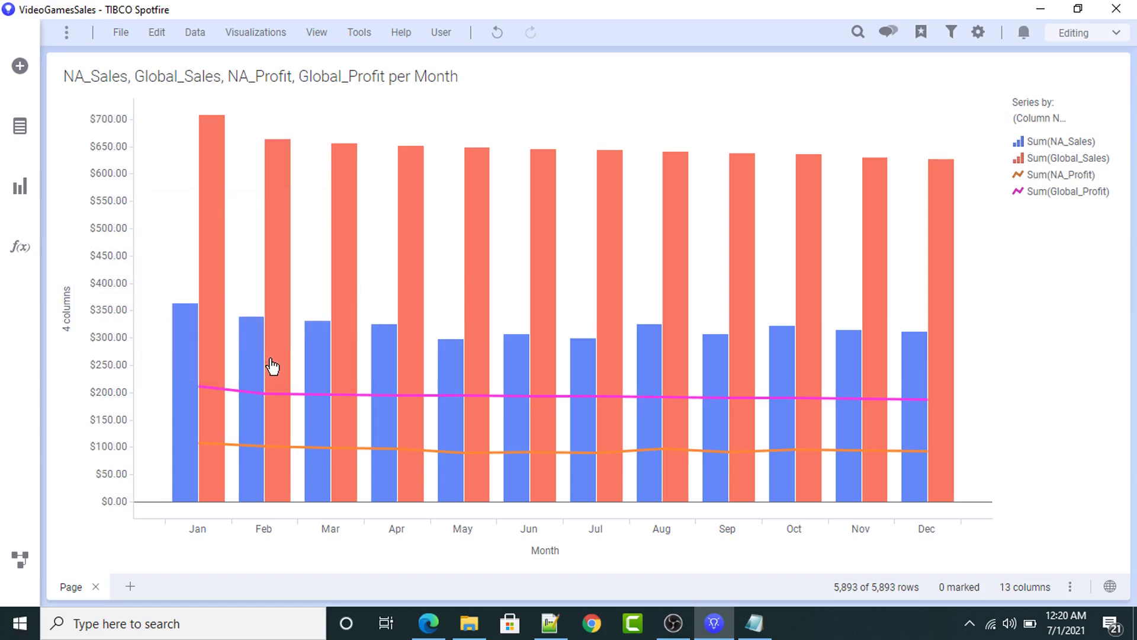
click(112, 331)
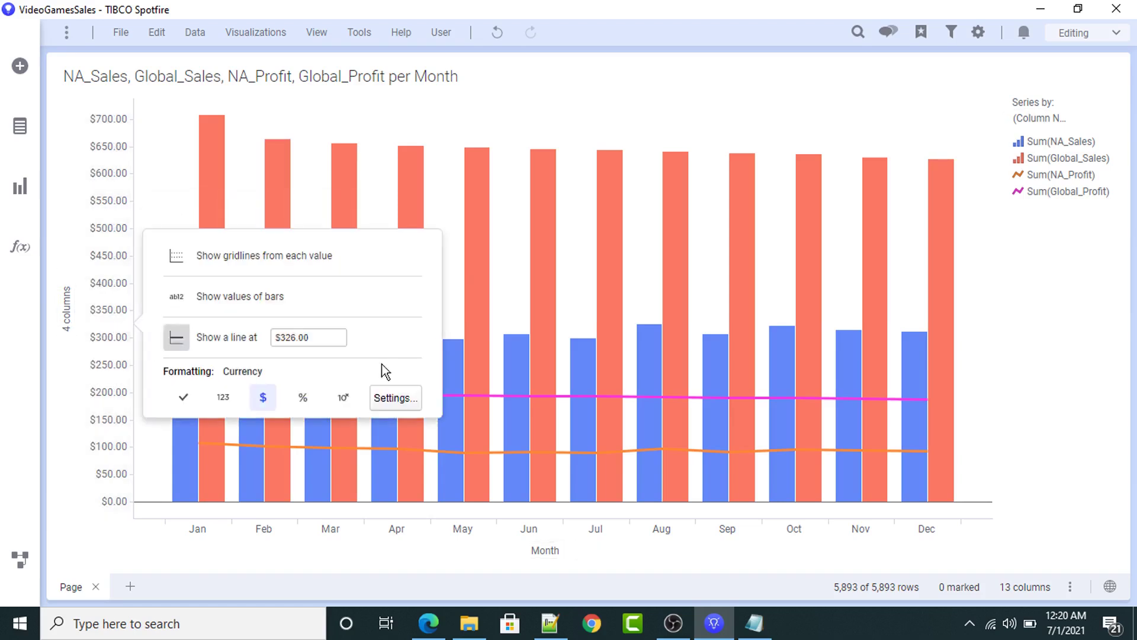
click(394, 398)
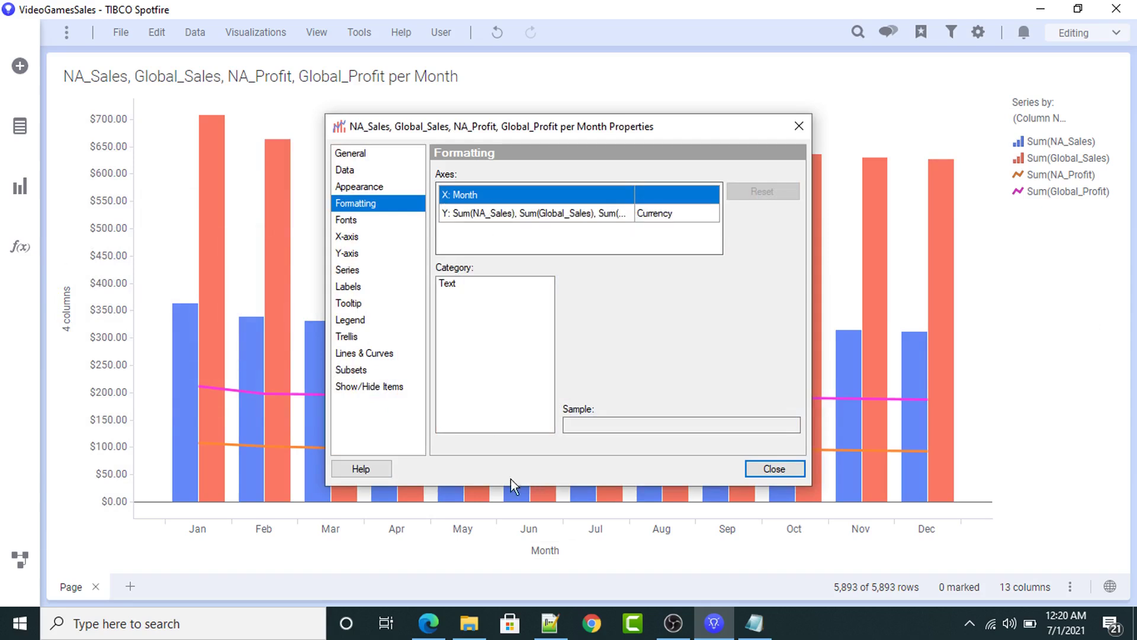
click(475, 216)
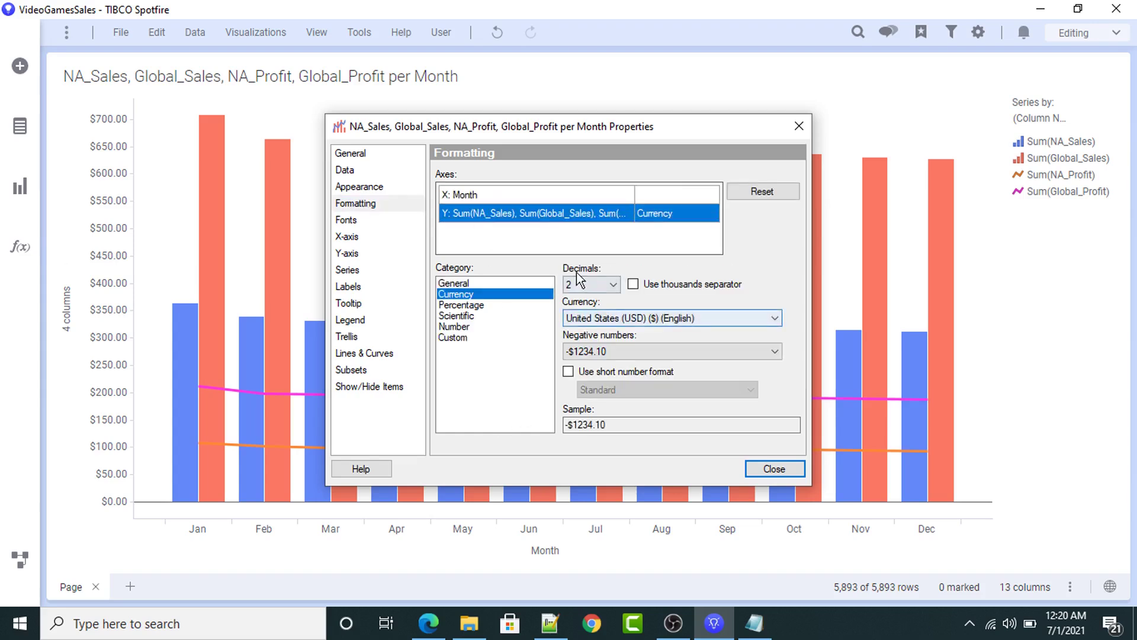
click(594, 279)
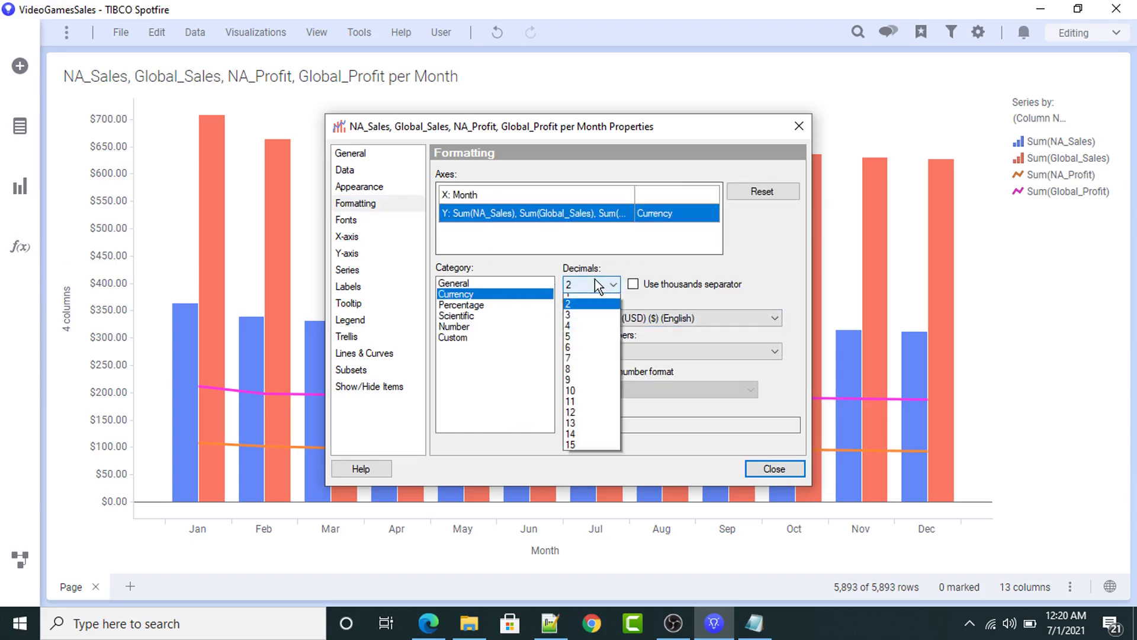
click(584, 309)
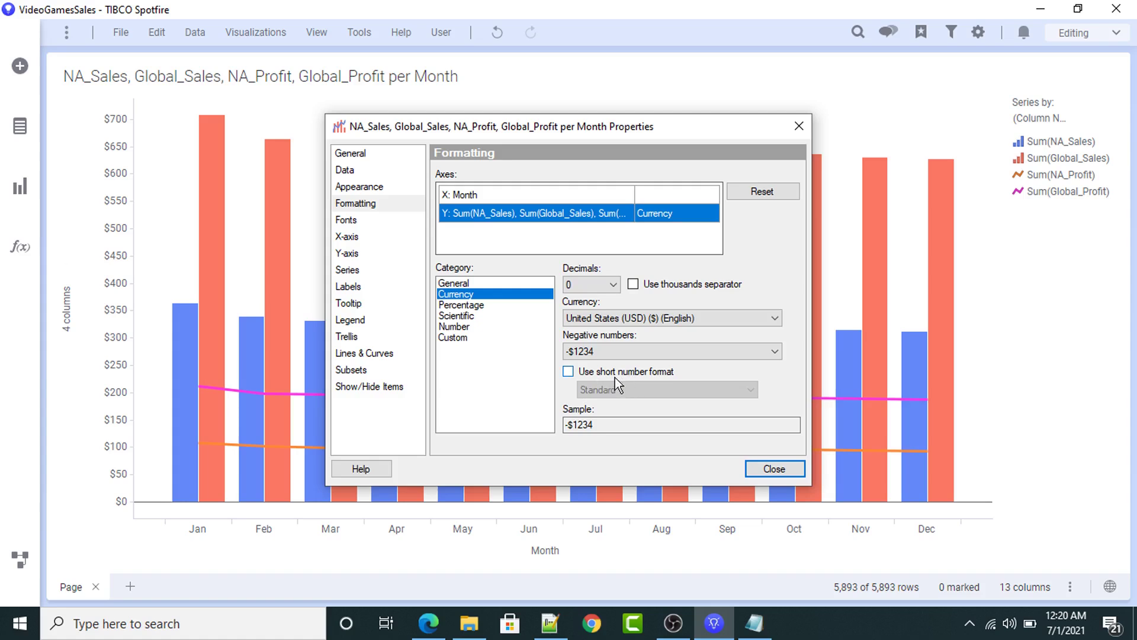
- Use the Standard short number format for the value axis, leaving the thousands separator off
click(568, 371)
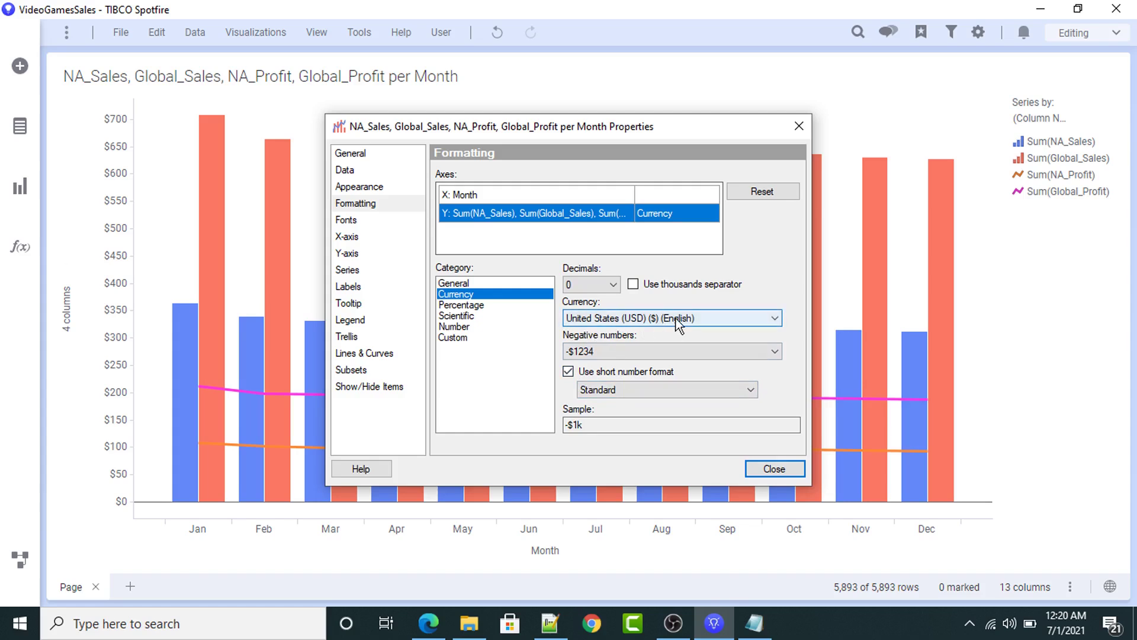
click(633, 285)
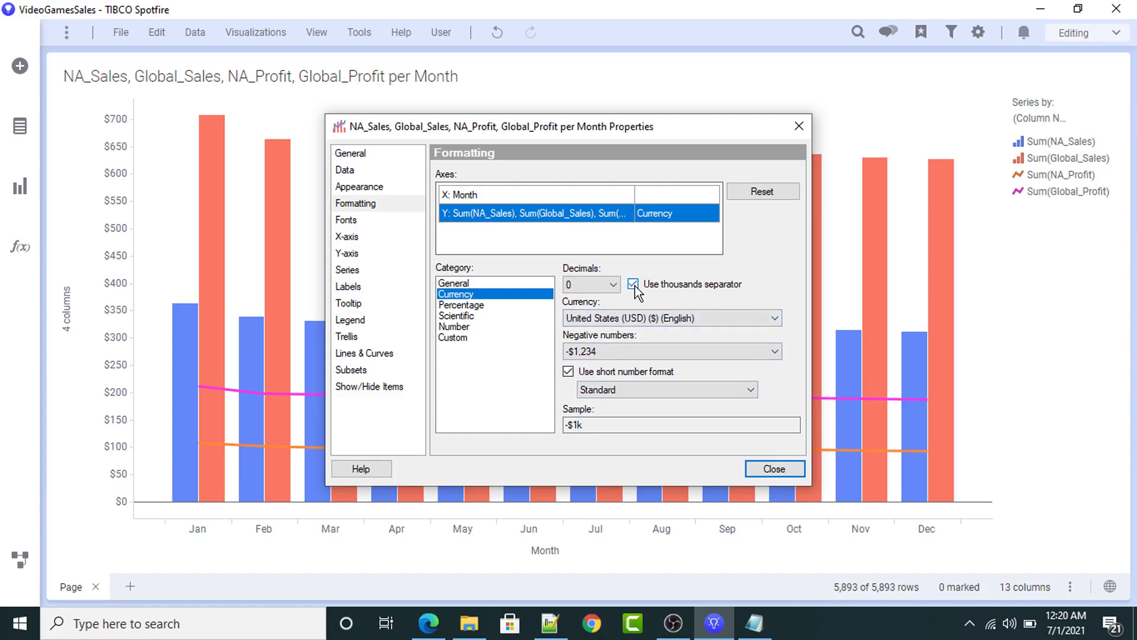
click(633, 284)
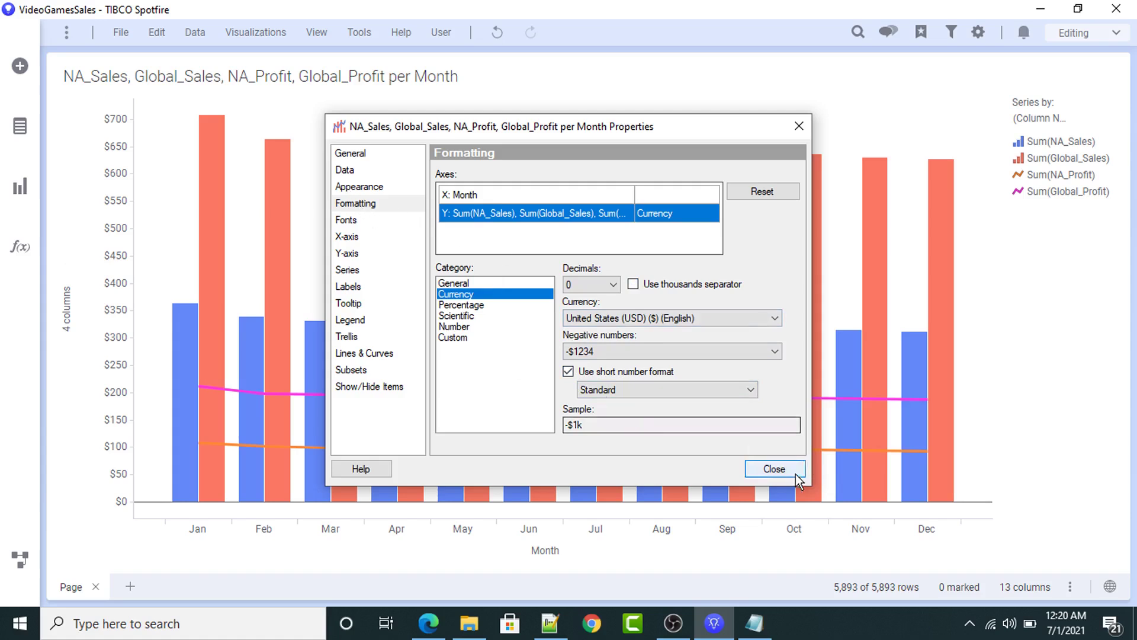
click(774, 469)
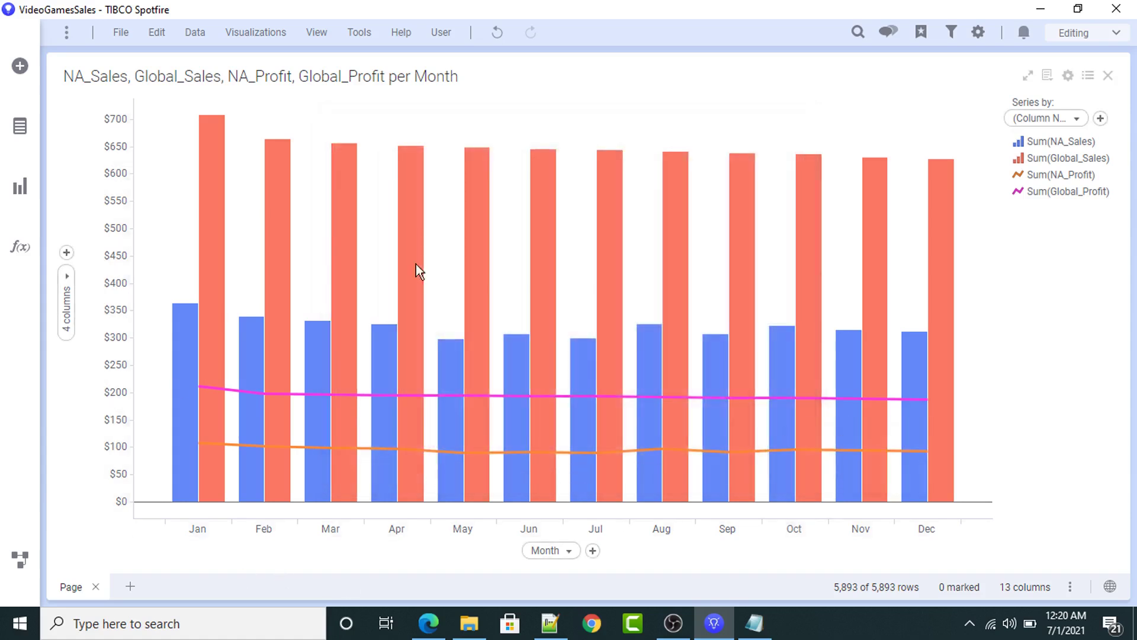
- Switch to the Notepad notes and copy the line "National Vs Global Sales With Profit"
mouse_move(347, 288)
click(754, 623)
click(685, 227)
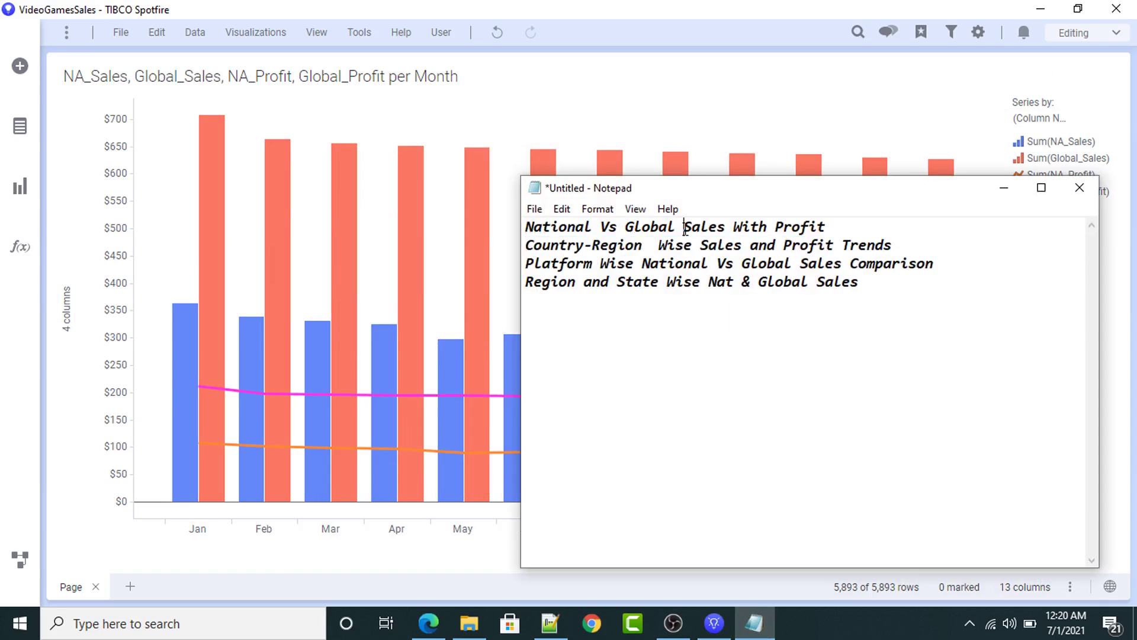
drag(837, 227, 509, 232)
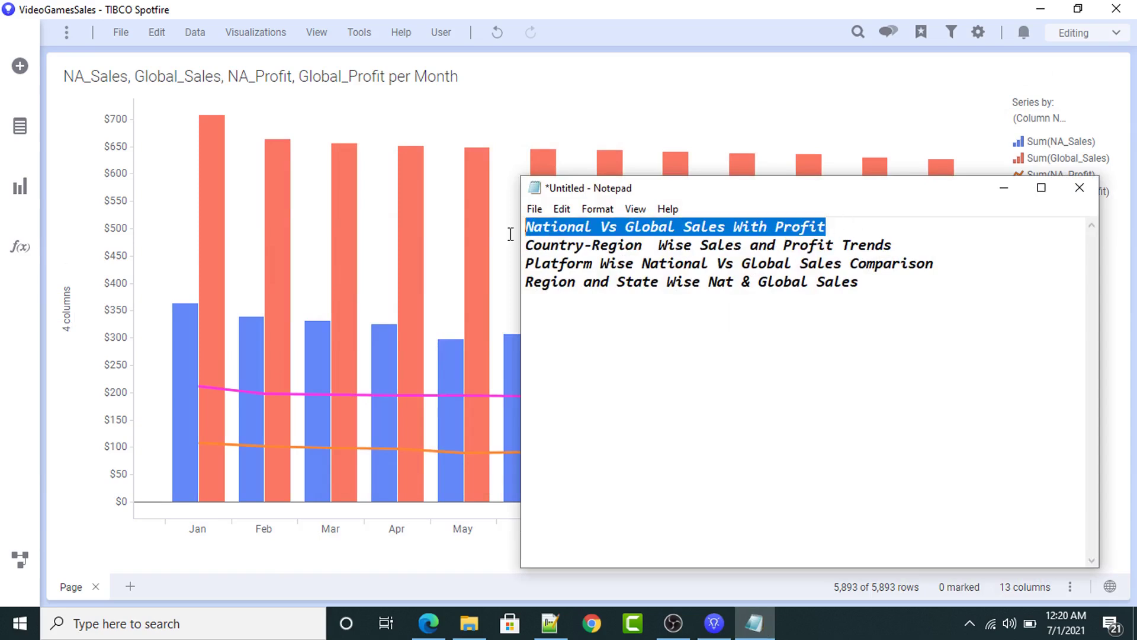
right_click(581, 221)
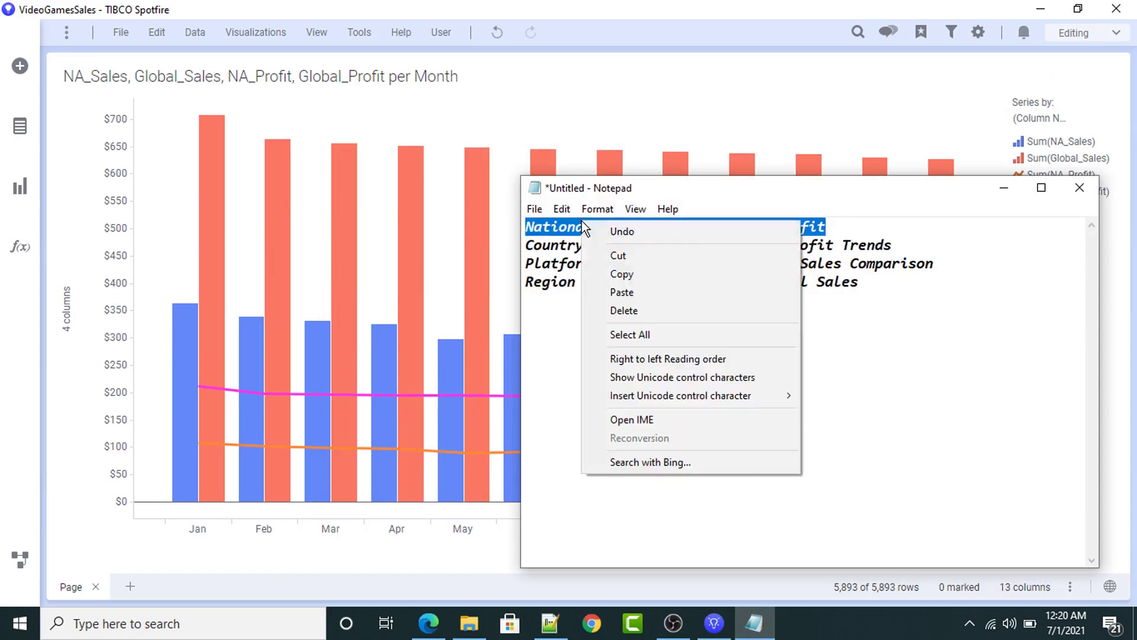
click(608, 276)
- Replace the combination chart's automatic title with the copied text "National Vs Global Sales With Profit"
click(320, 83)
double_click(320, 81)
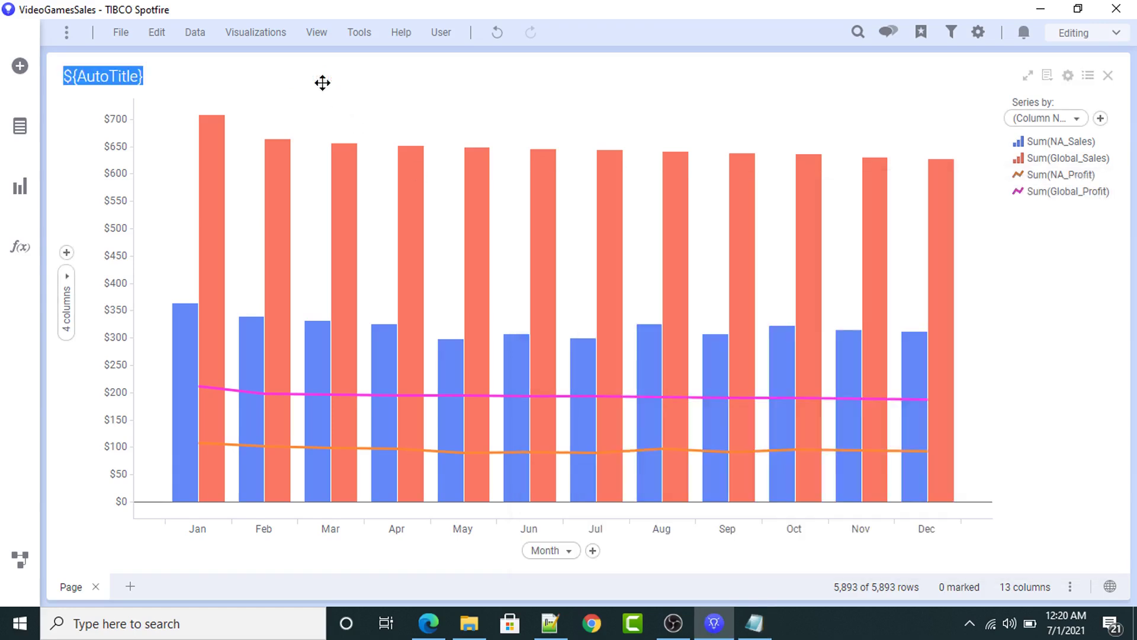
key(BackSpace)
key(ctrl+v)
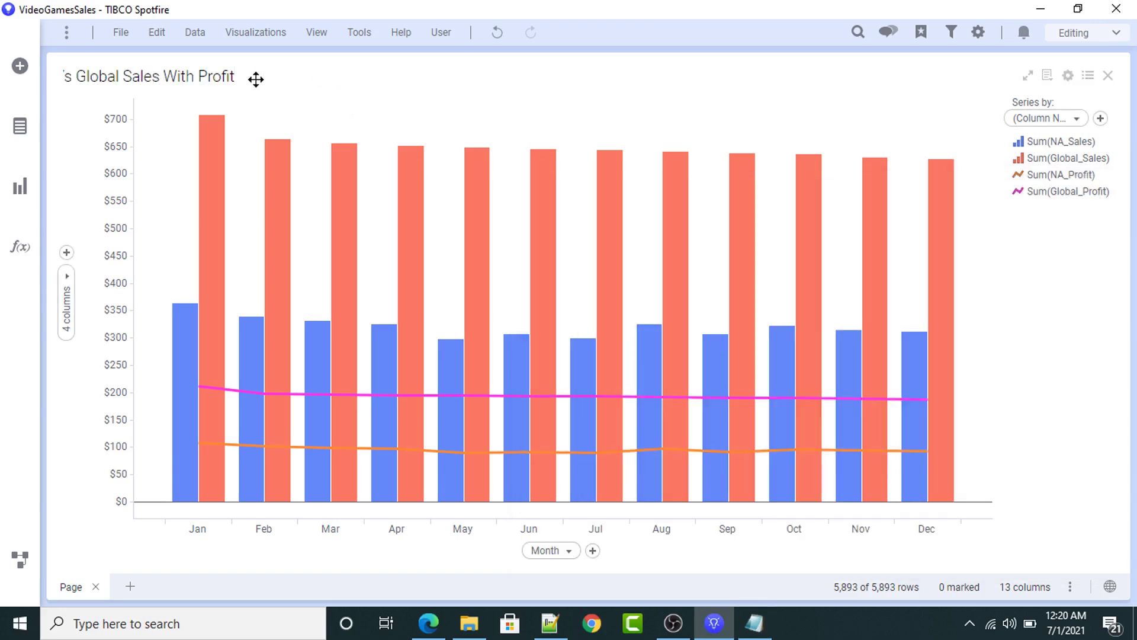
key(Return)
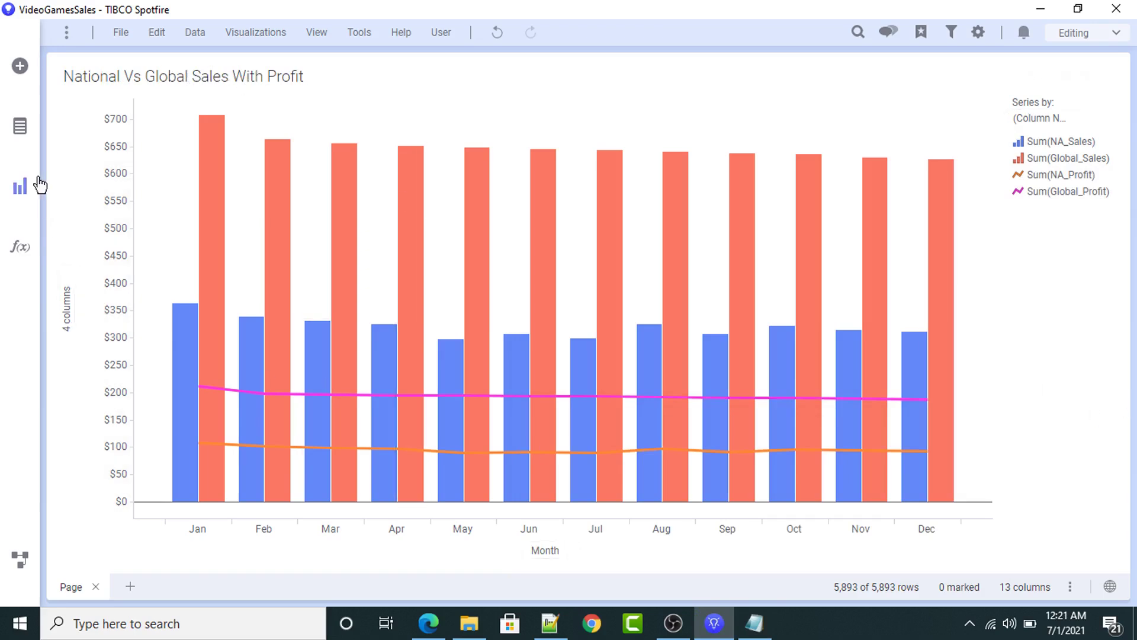
- Add a graphical table visualization to the page beside the combination chart
click(21, 188)
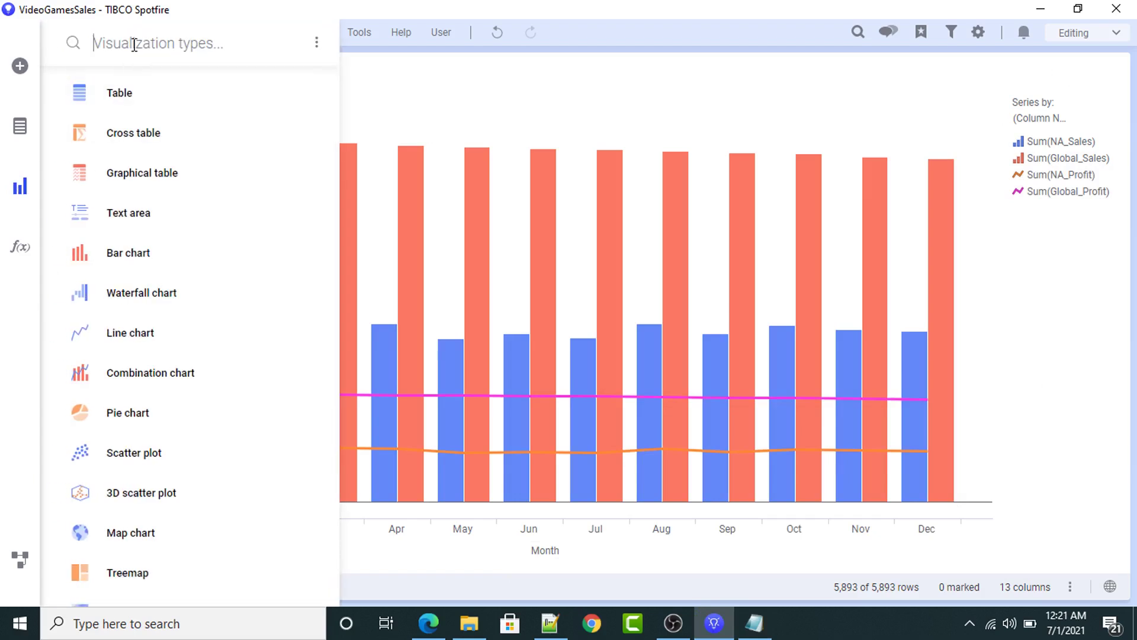
text(gra)
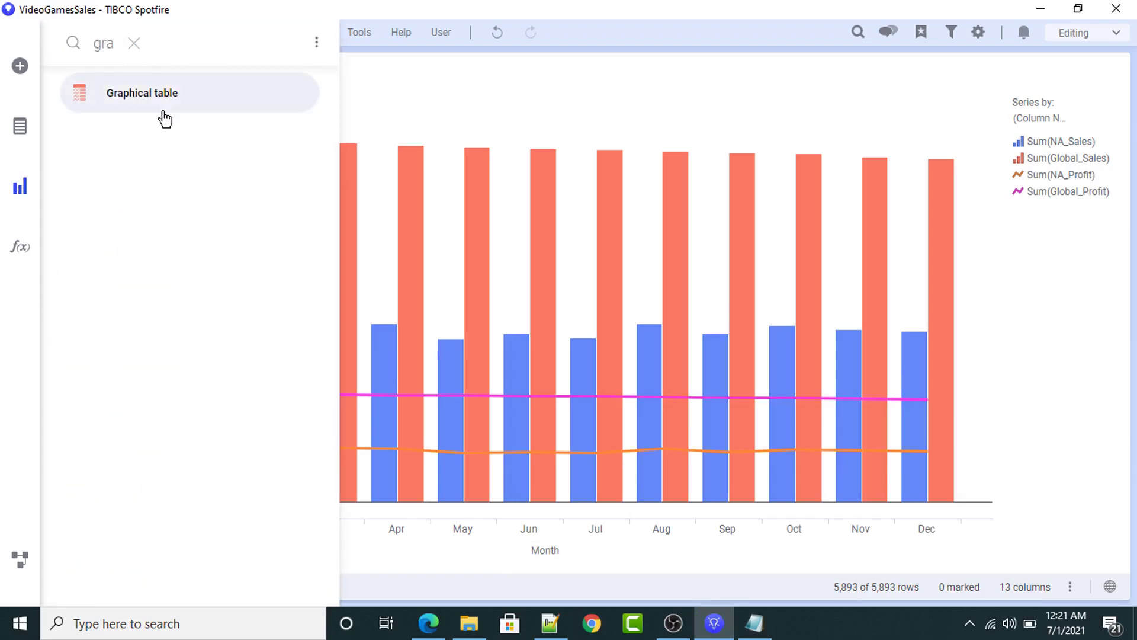
click(148, 107)
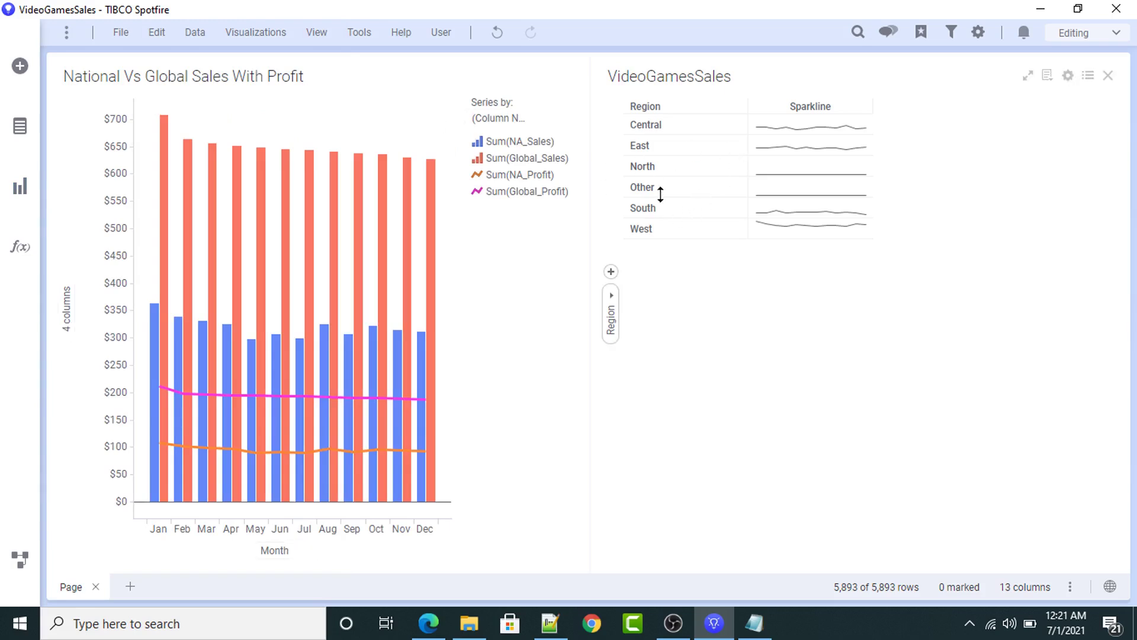
- Add Country as a second row level under Region in the graphical table
click(611, 274)
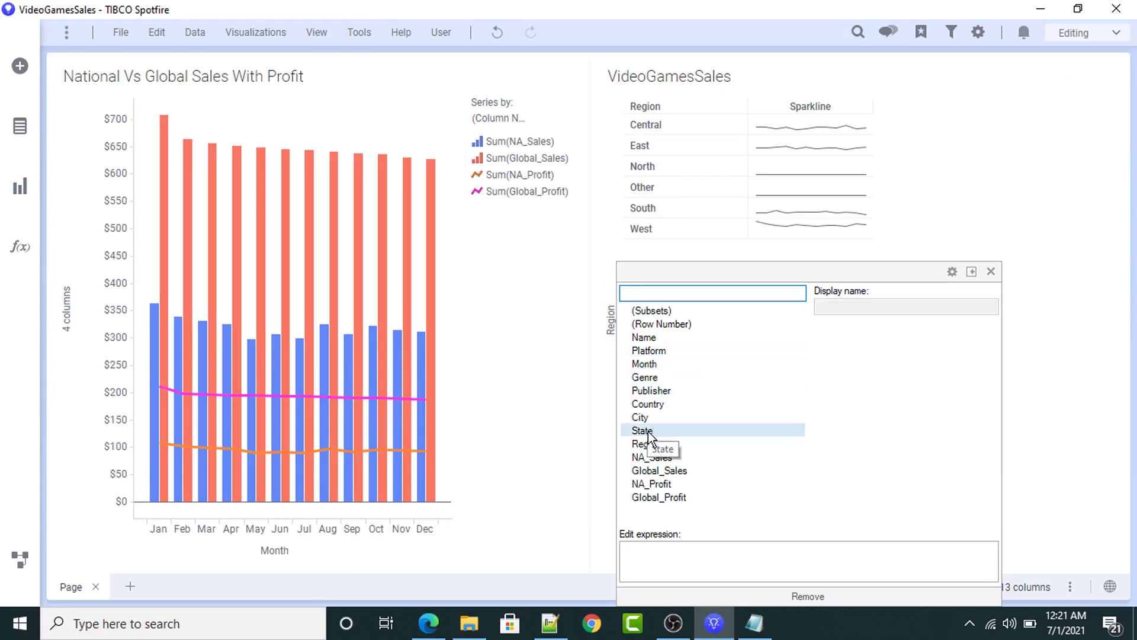
click(658, 405)
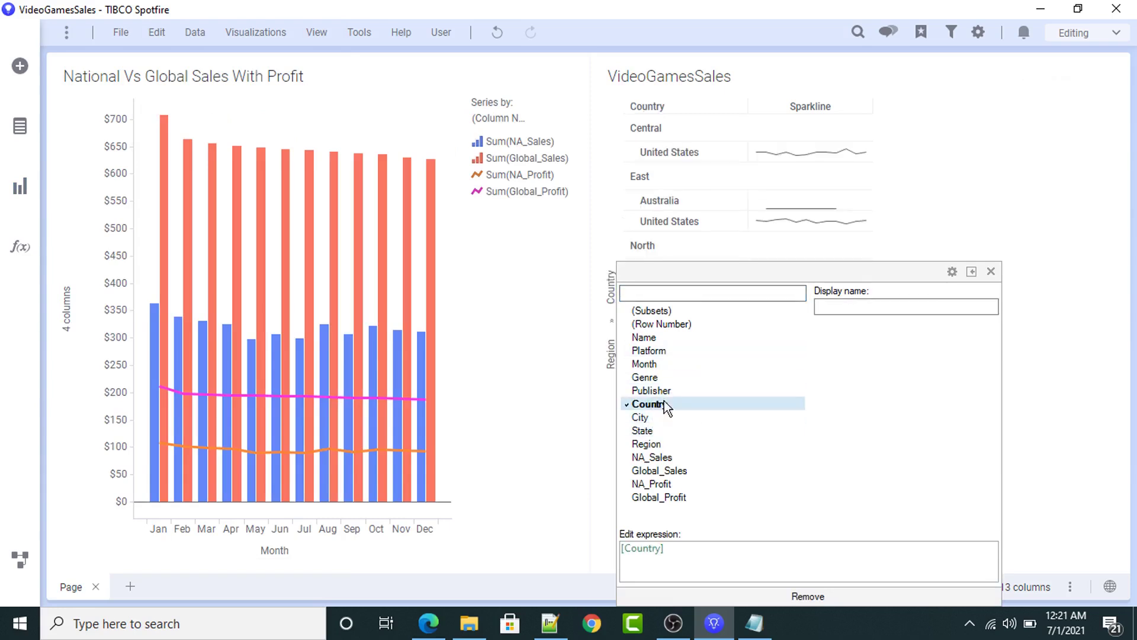
click(991, 271)
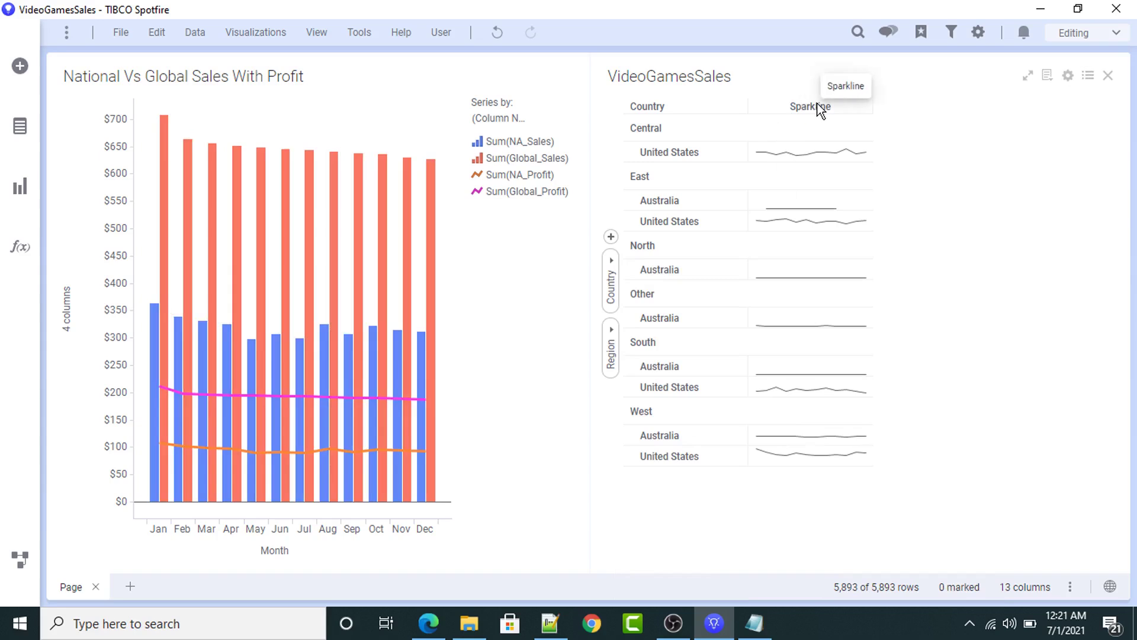
- Open the settings of the existing Sparkline column from the graphical table's axes properties
right_click(785, 172)
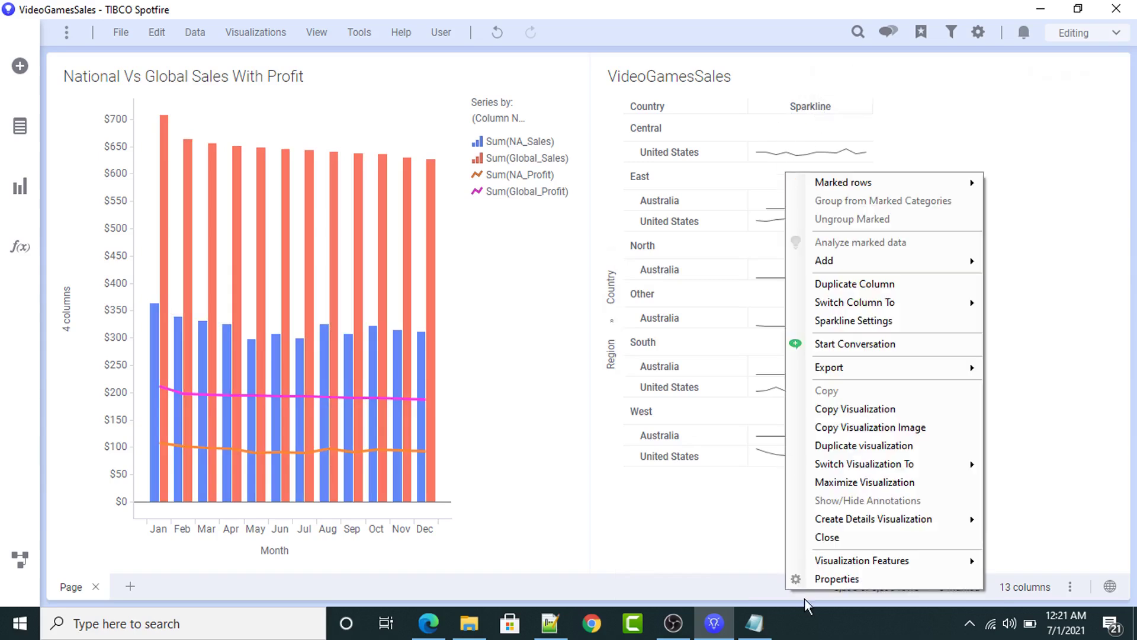
click(830, 578)
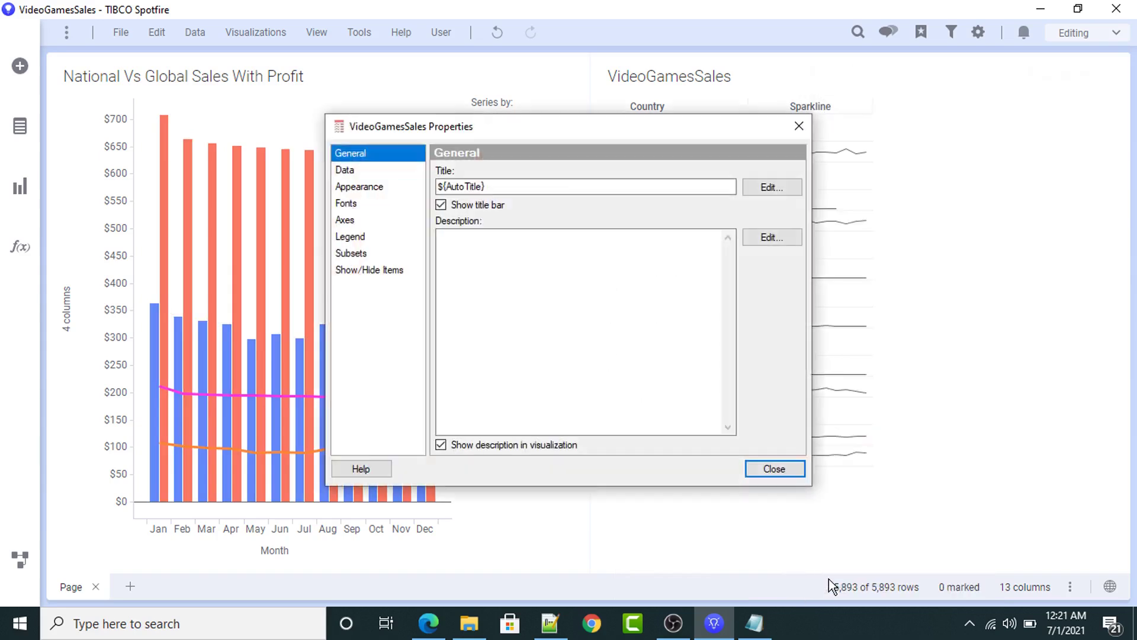
click(345, 170)
click(361, 188)
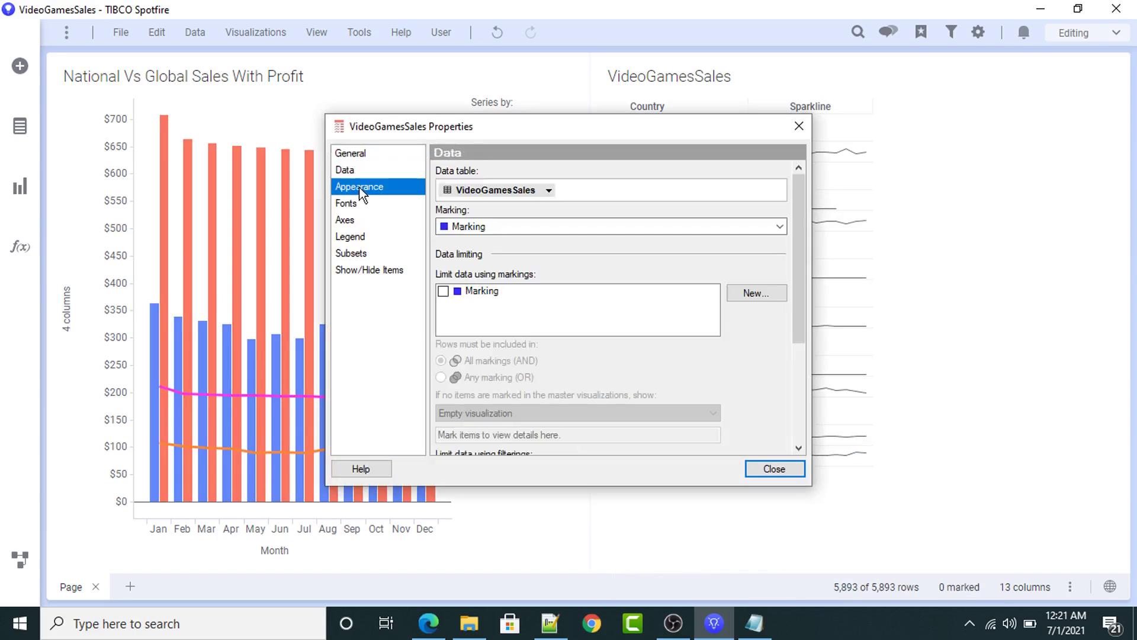
click(347, 223)
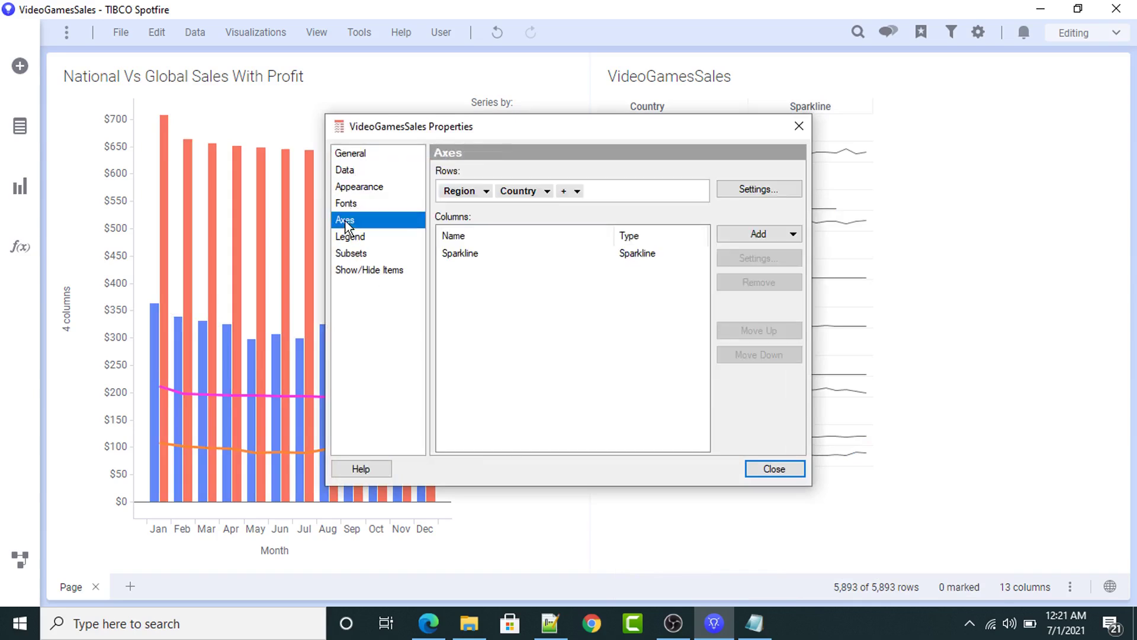
click(481, 255)
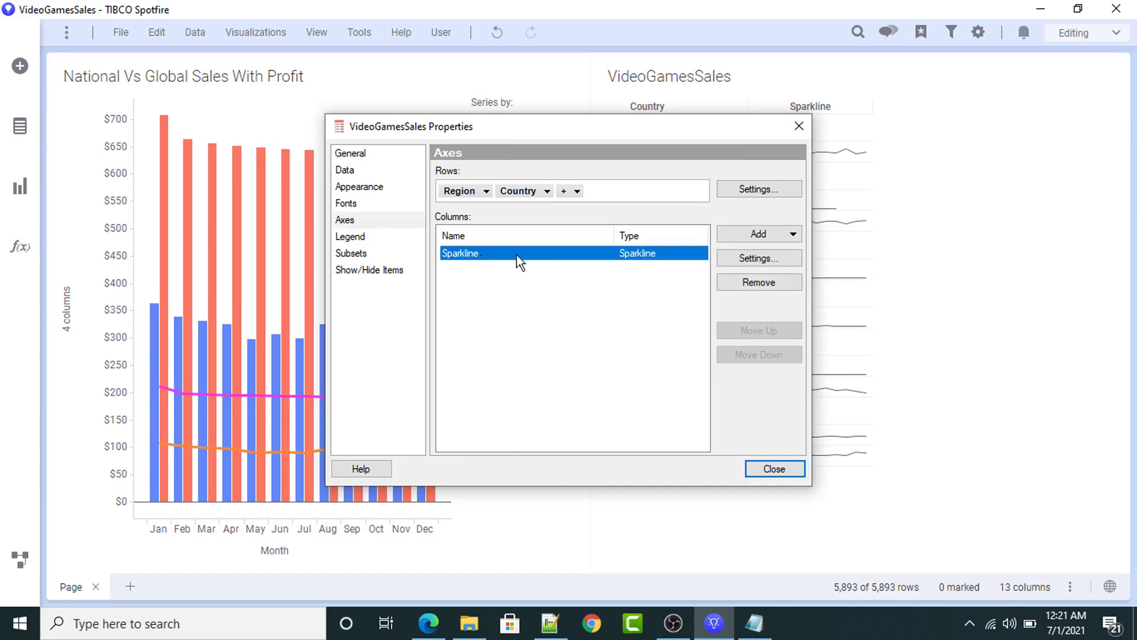
click(776, 257)
- Format the sparkline's Sum(NA_Sales) Y-axis as US dollar currency with 0 decimals and close its settings
click(400, 216)
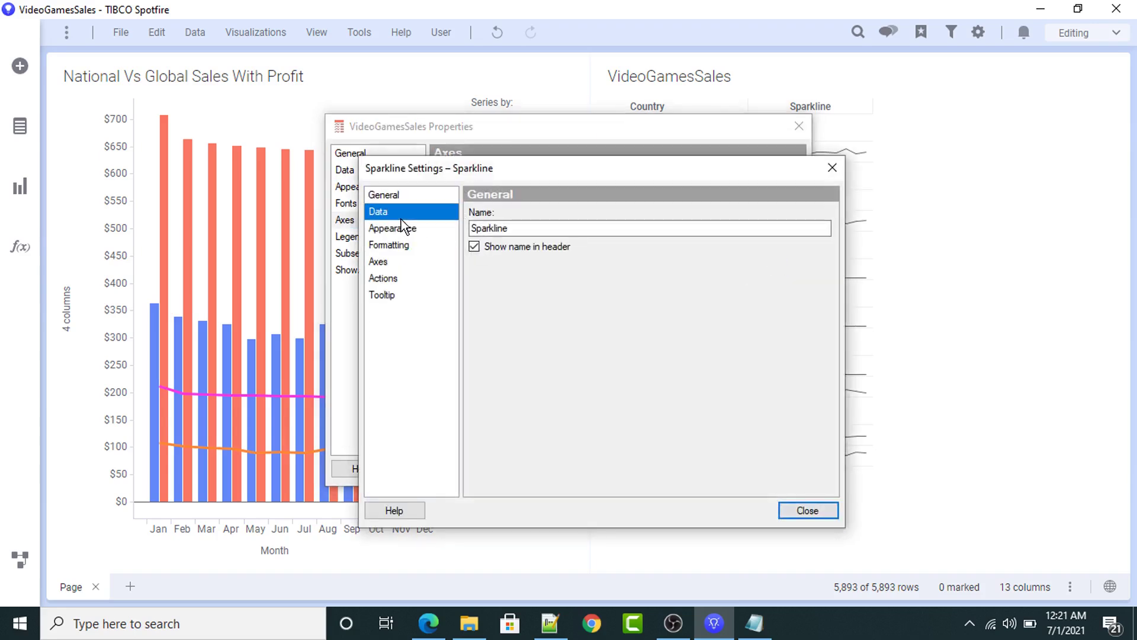
click(400, 231)
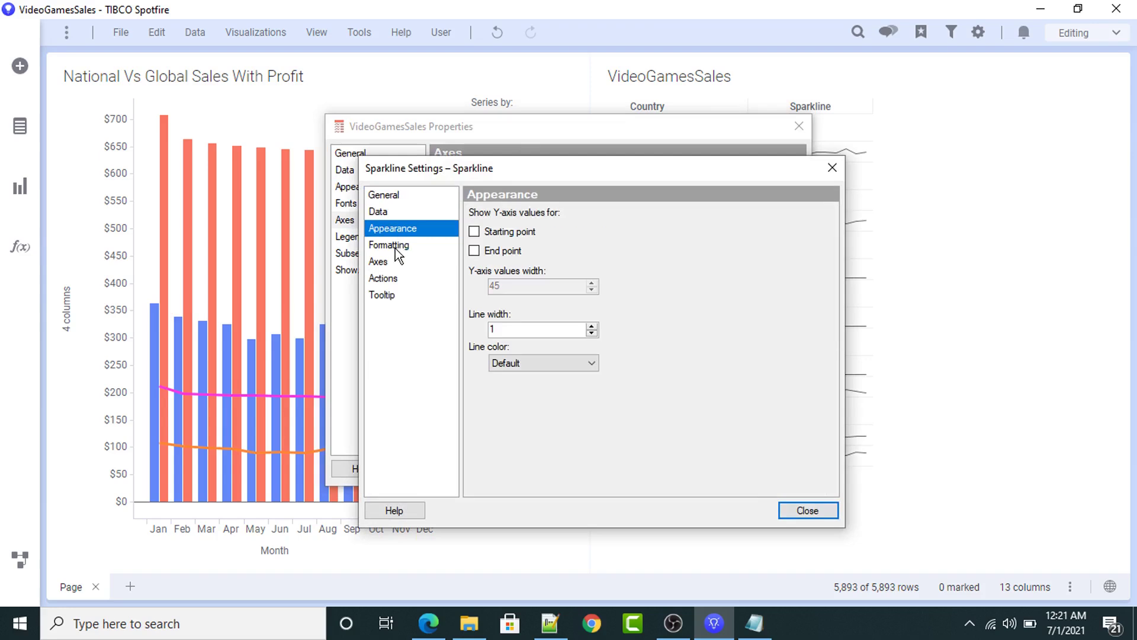
click(397, 245)
click(382, 258)
click(390, 247)
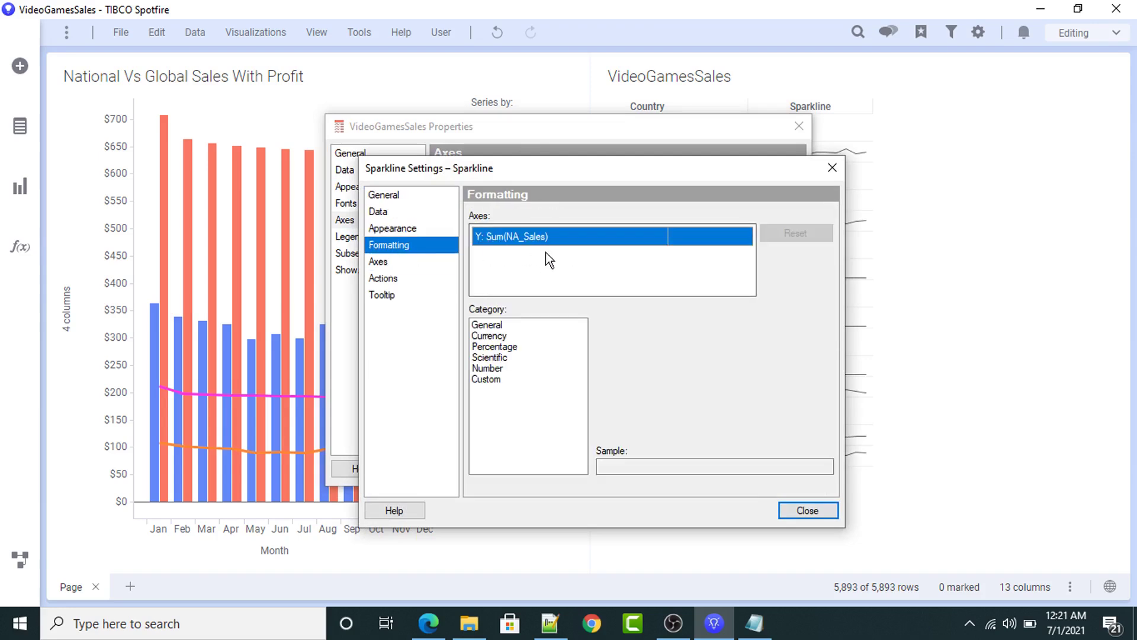
click(496, 336)
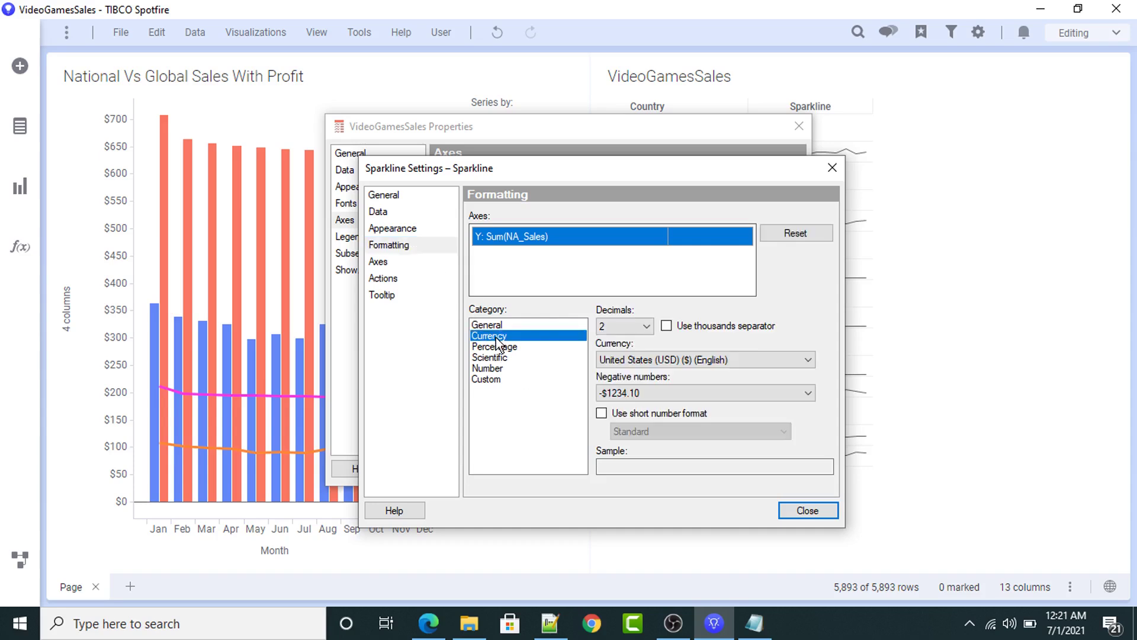
click(624, 326)
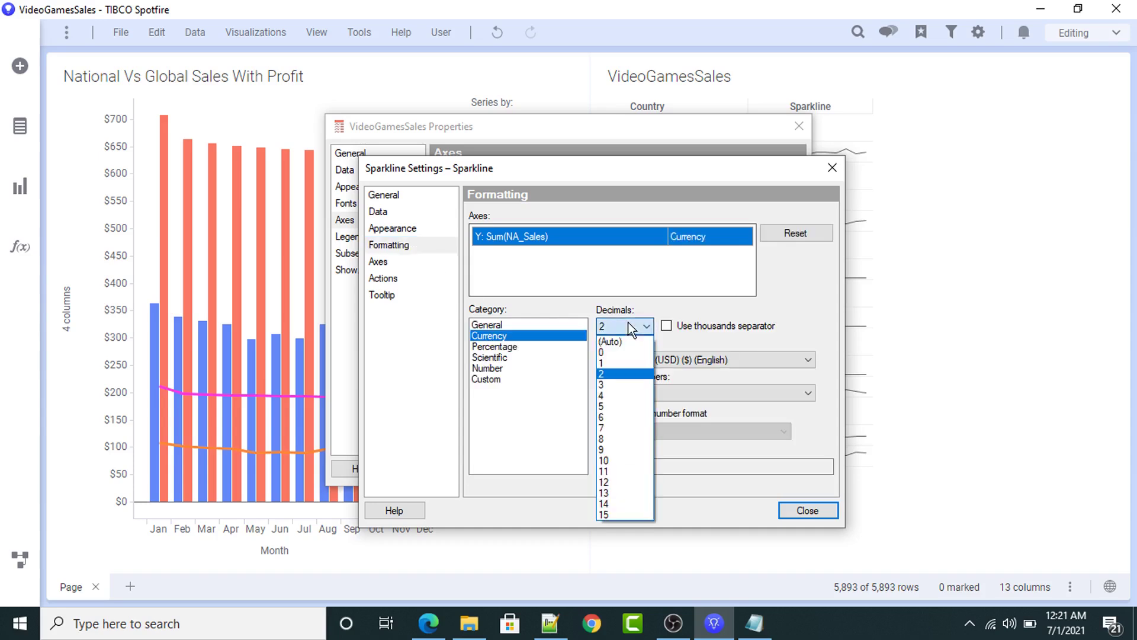
click(607, 352)
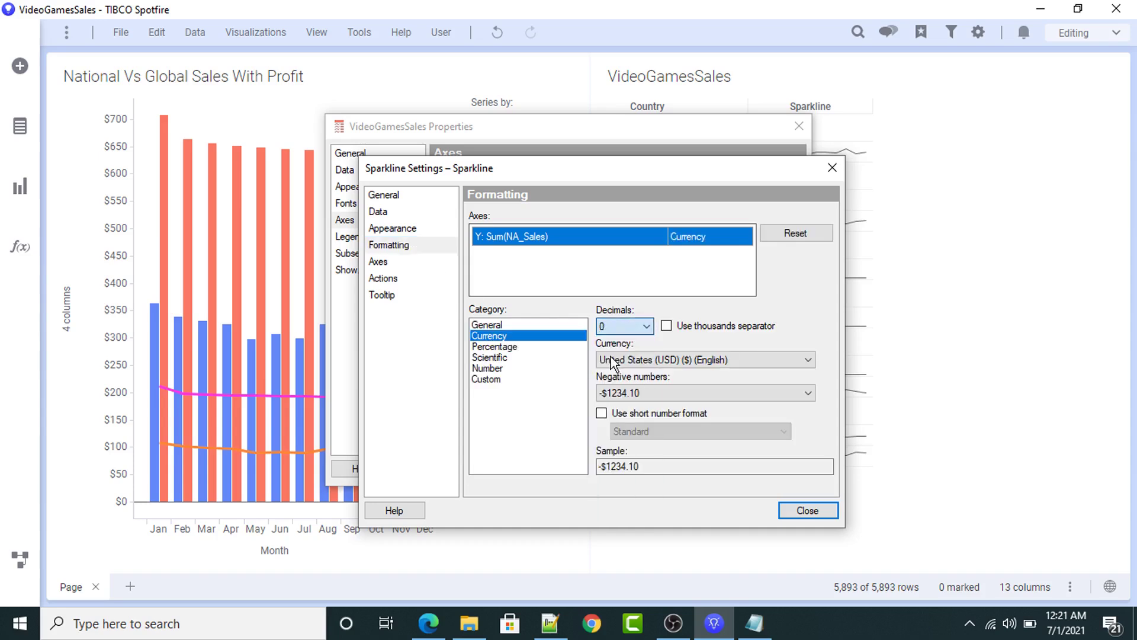
click(386, 265)
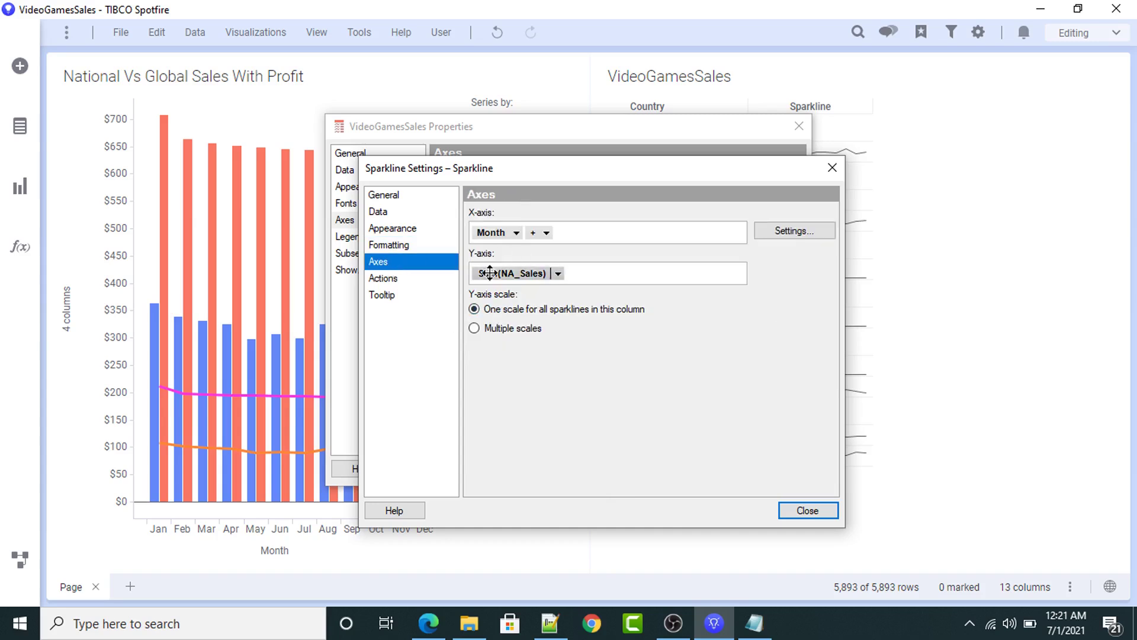
click(807, 510)
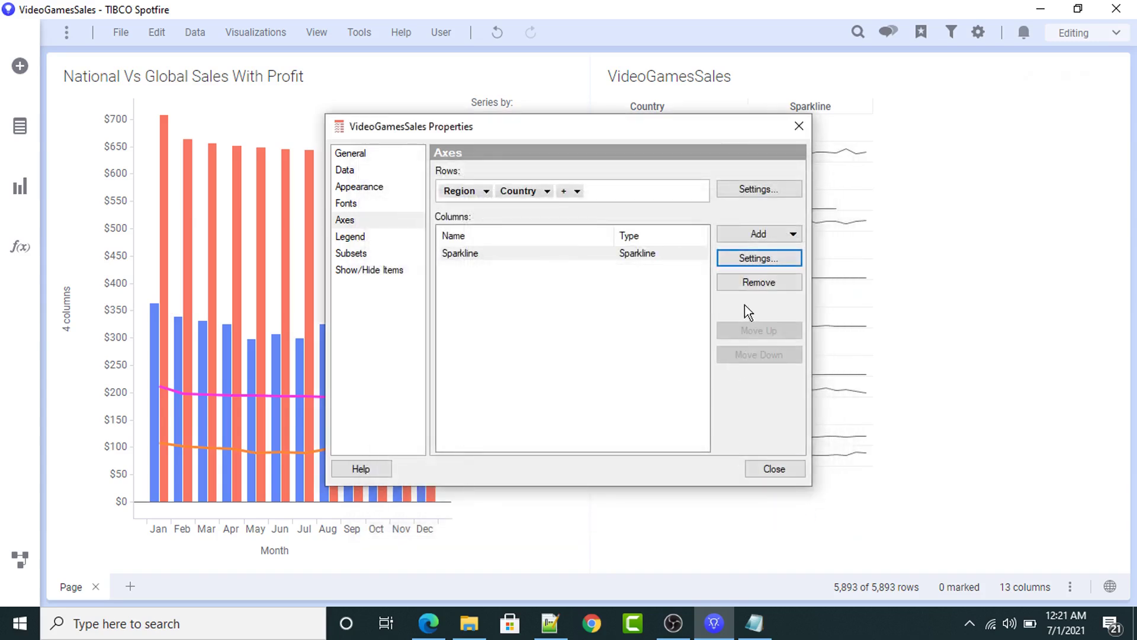
- Add a second sparkline column to the graphical table, keeping its default axes
click(746, 234)
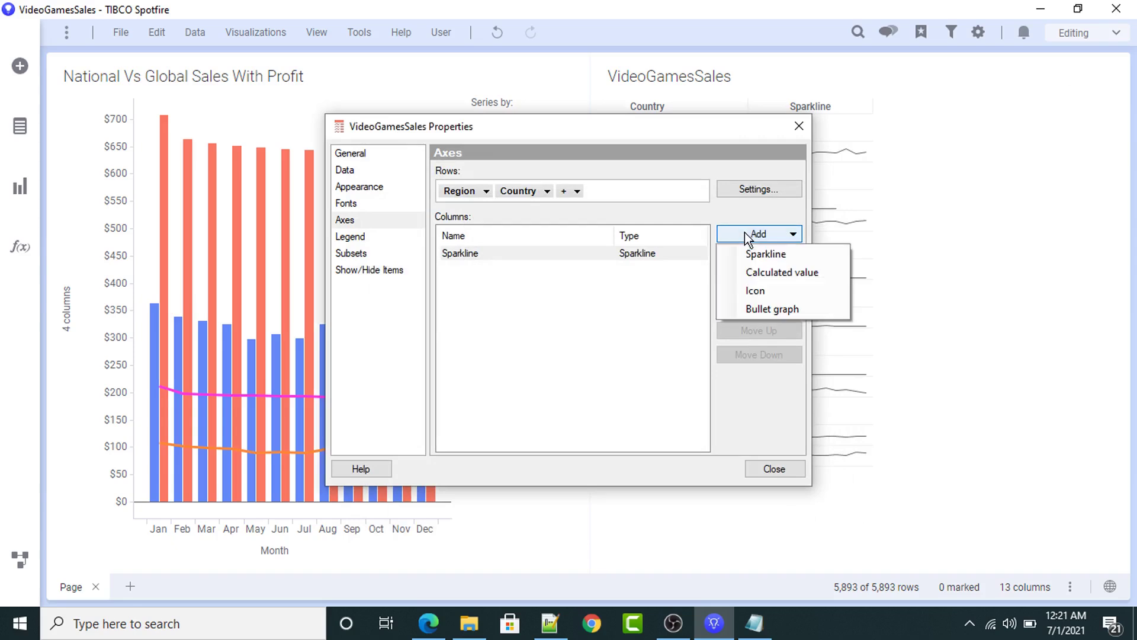
click(763, 254)
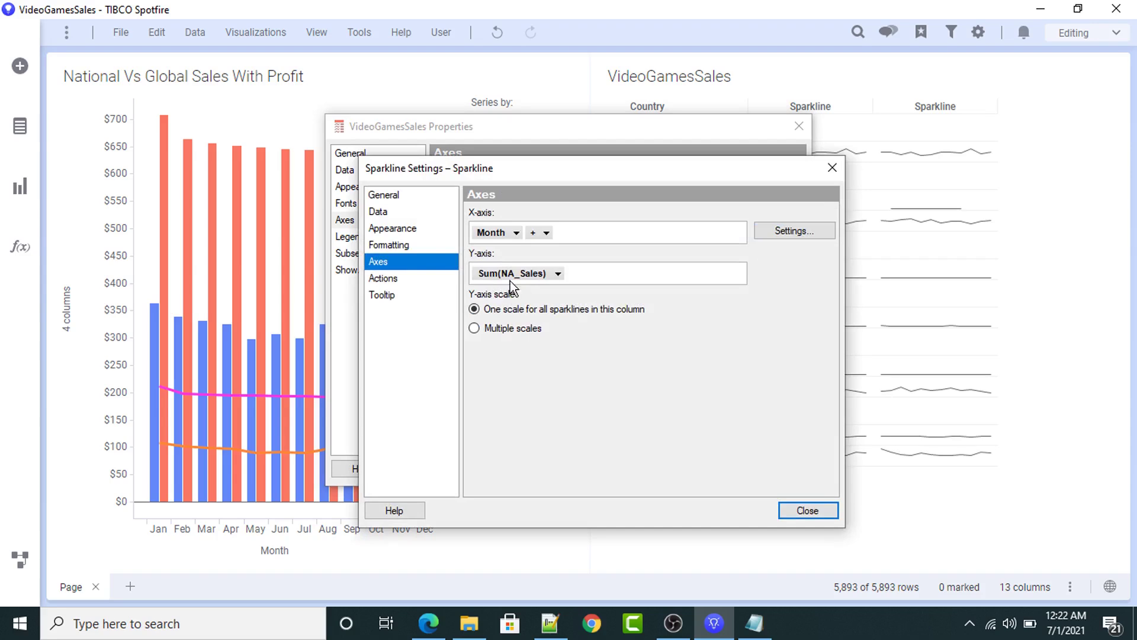
click(803, 511)
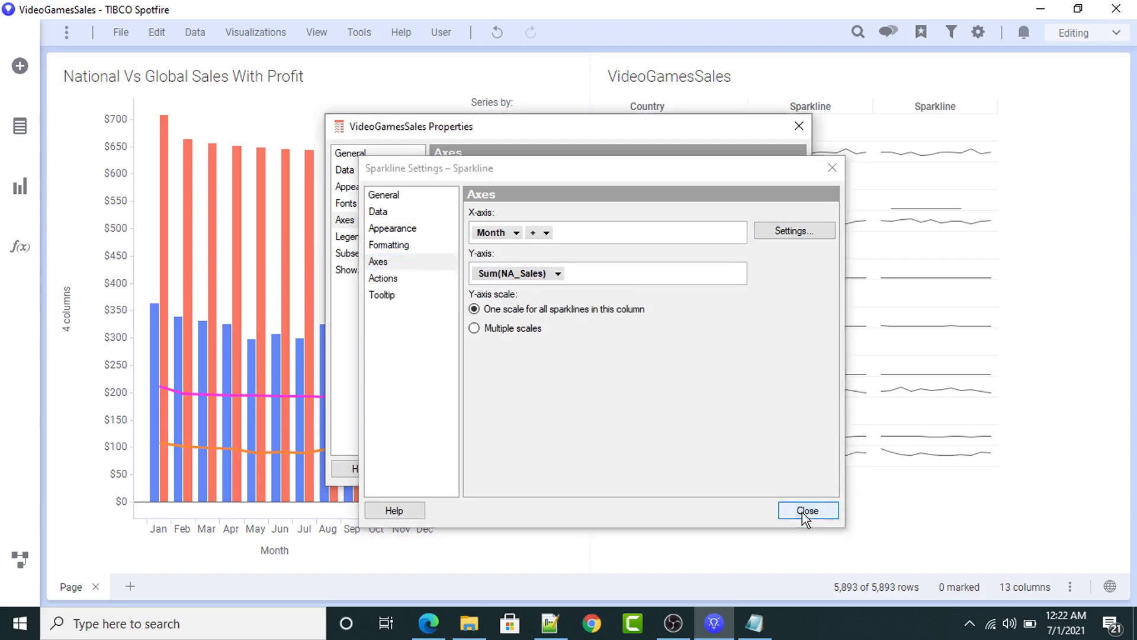
- Check the first sparkline's axes, then set the second sparkline's Y-axis to Sum(Global_Sales)
click(622, 254)
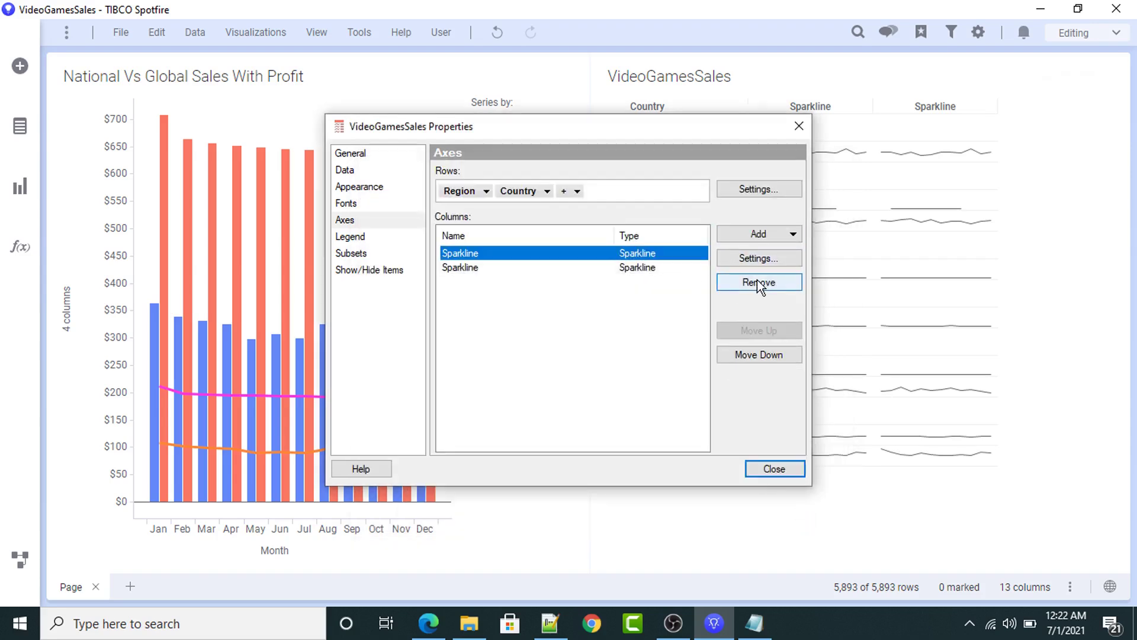
click(747, 259)
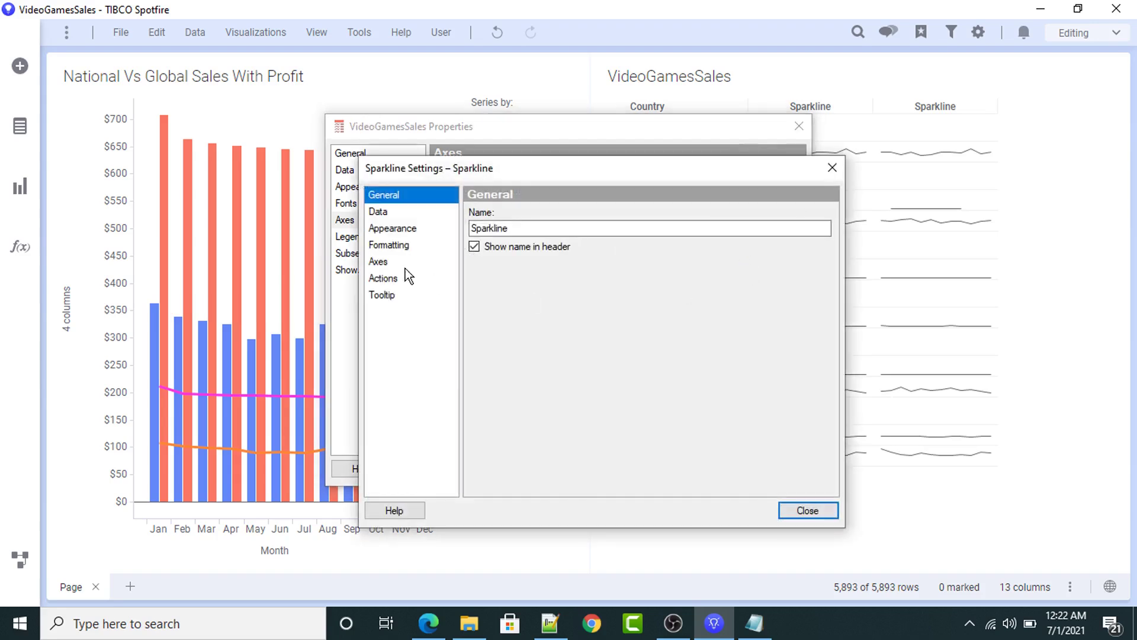
click(382, 262)
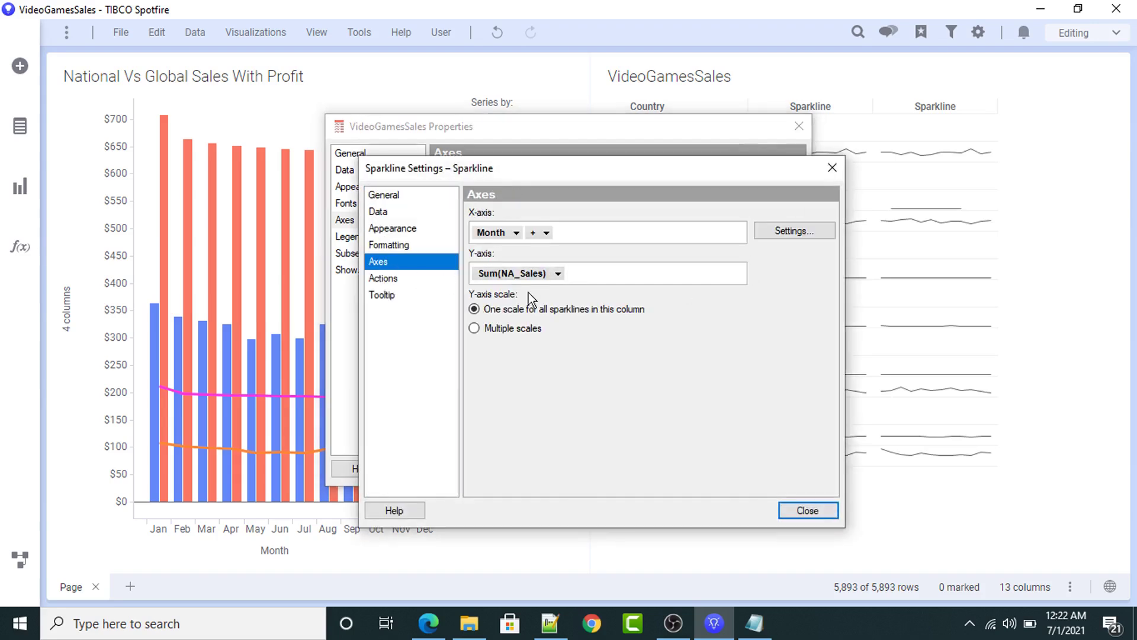
click(807, 512)
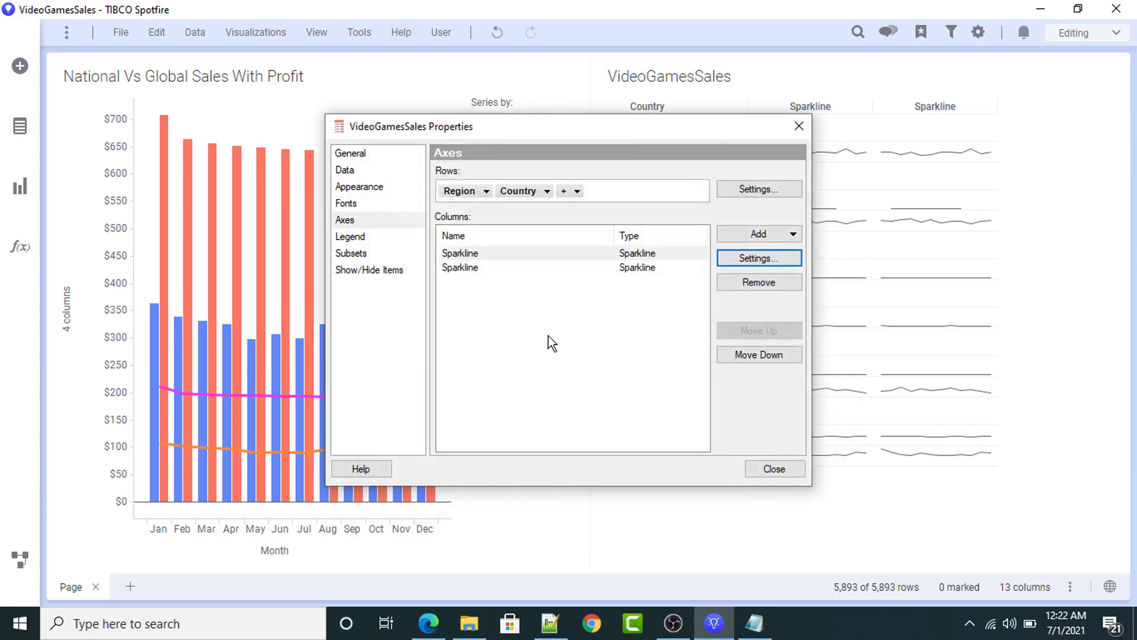
click(478, 268)
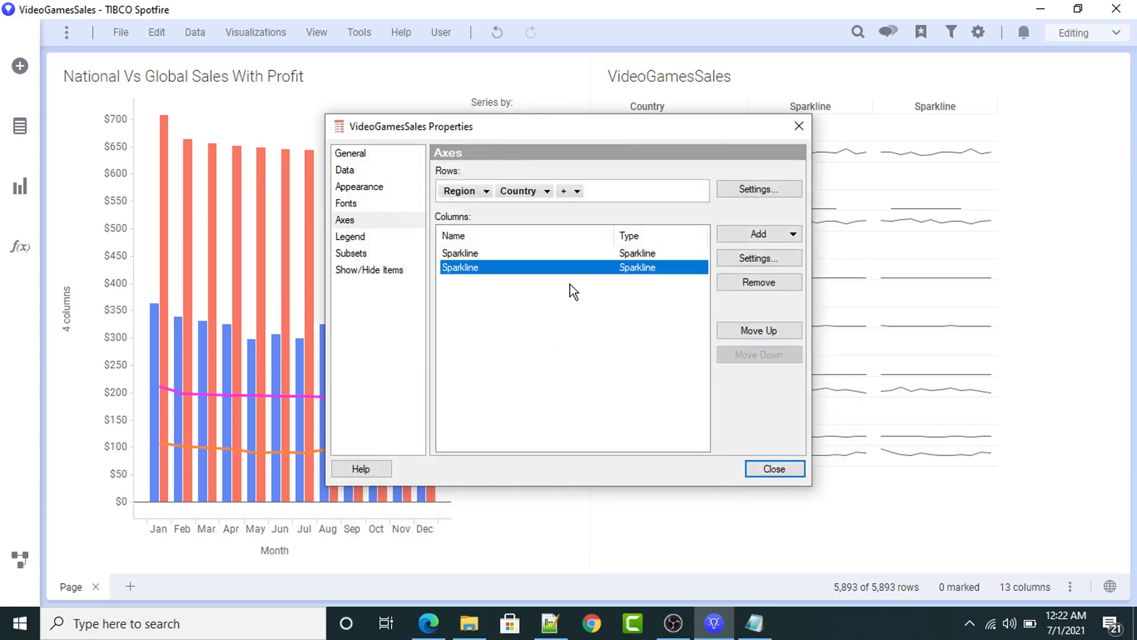
click(750, 260)
click(393, 261)
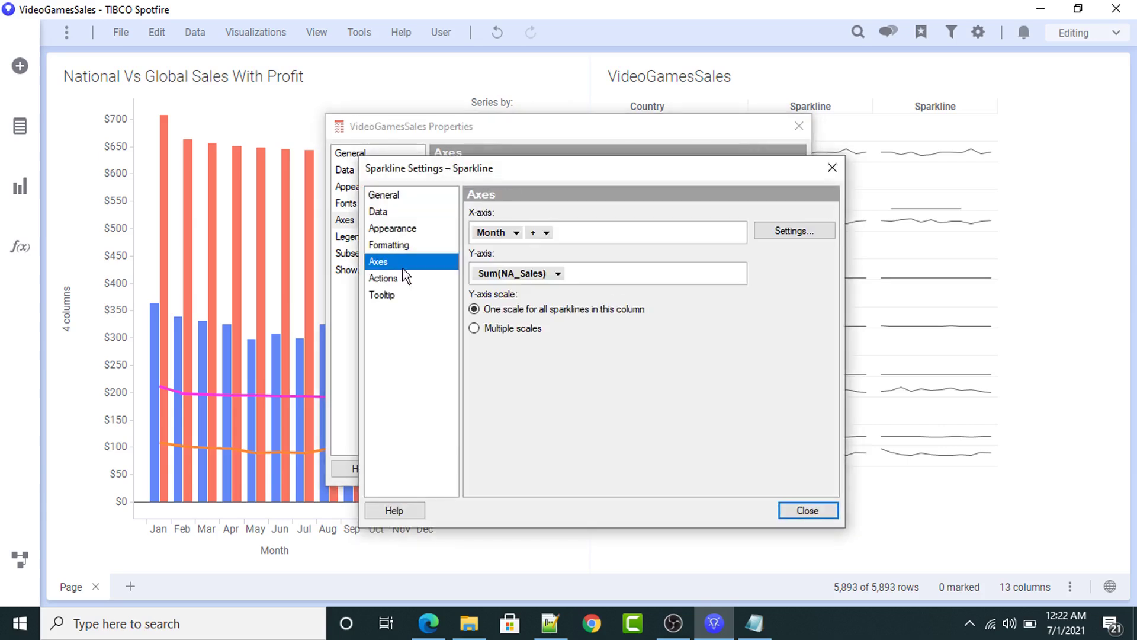
click(549, 276)
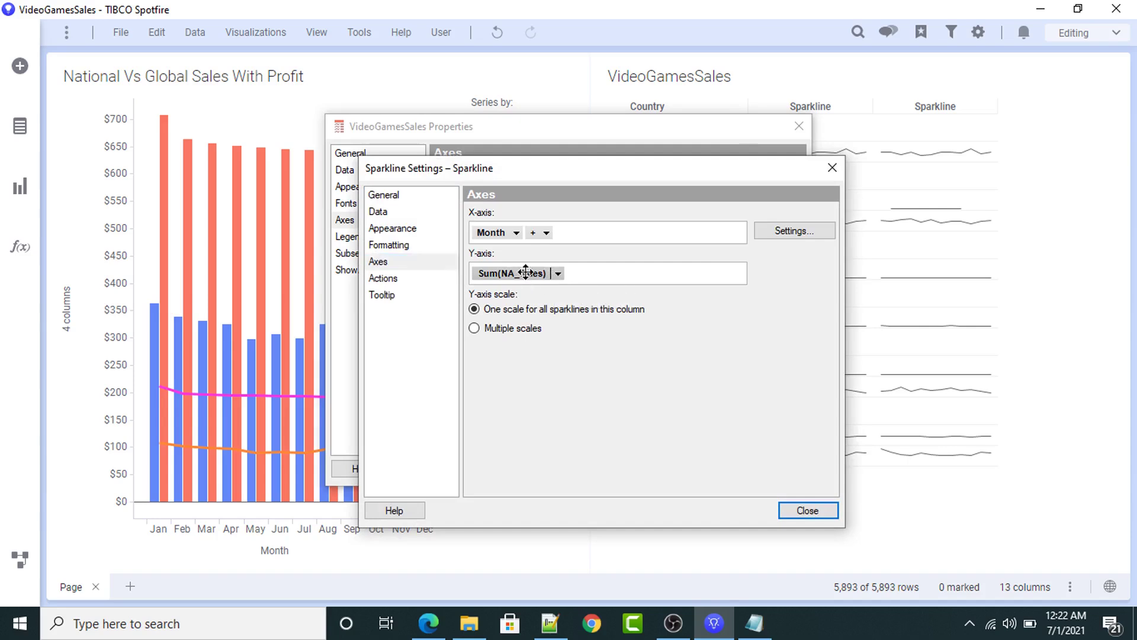
click(558, 274)
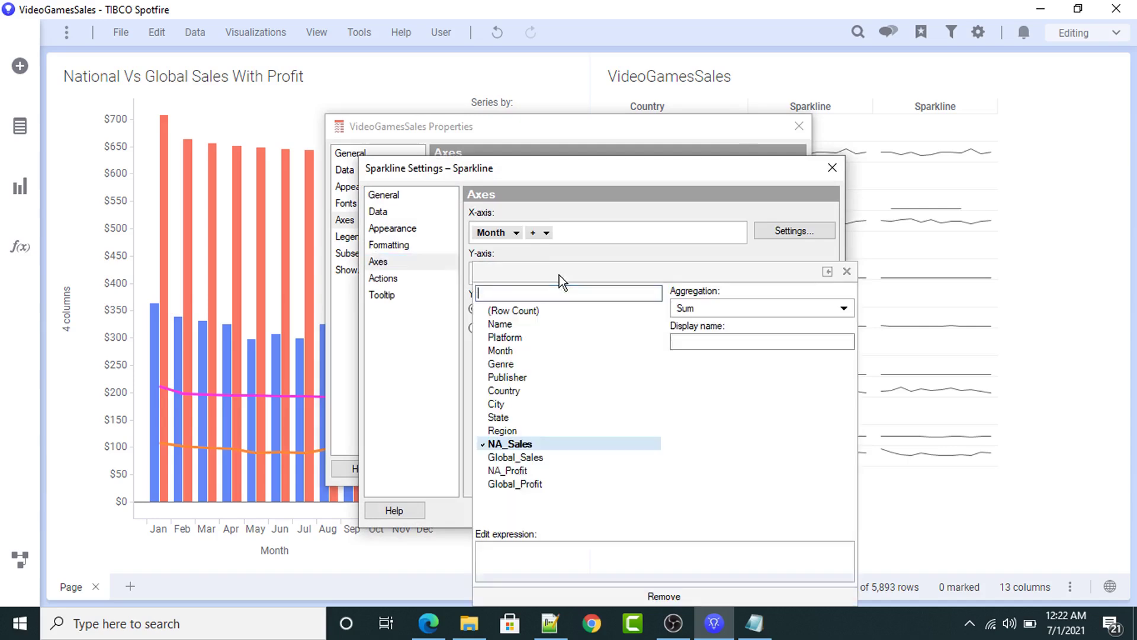
click(515, 457)
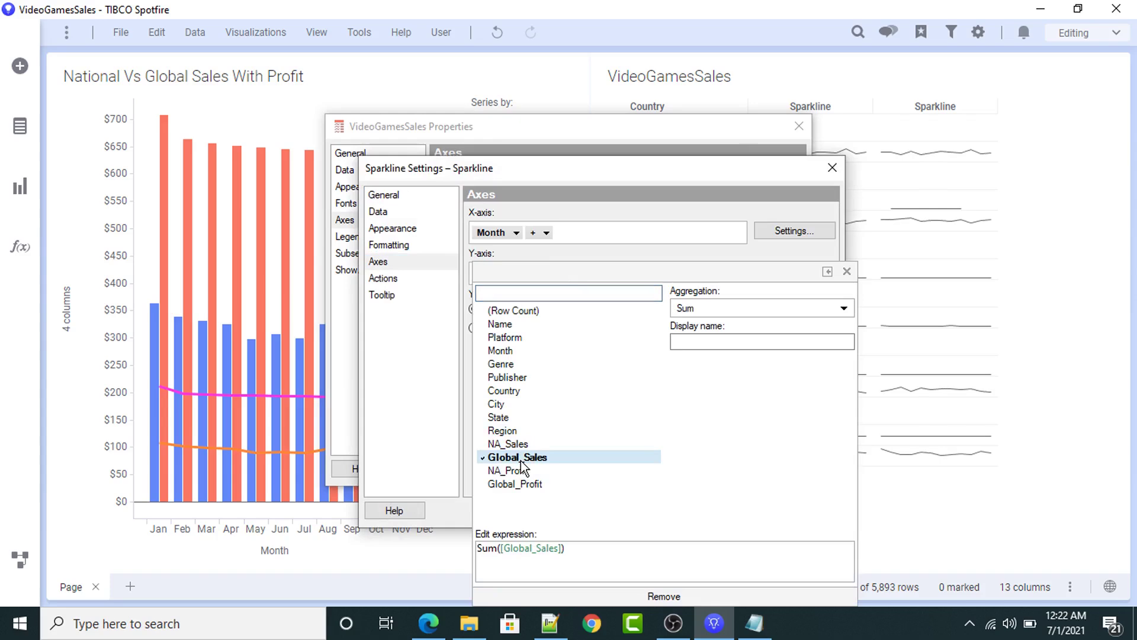
click(847, 271)
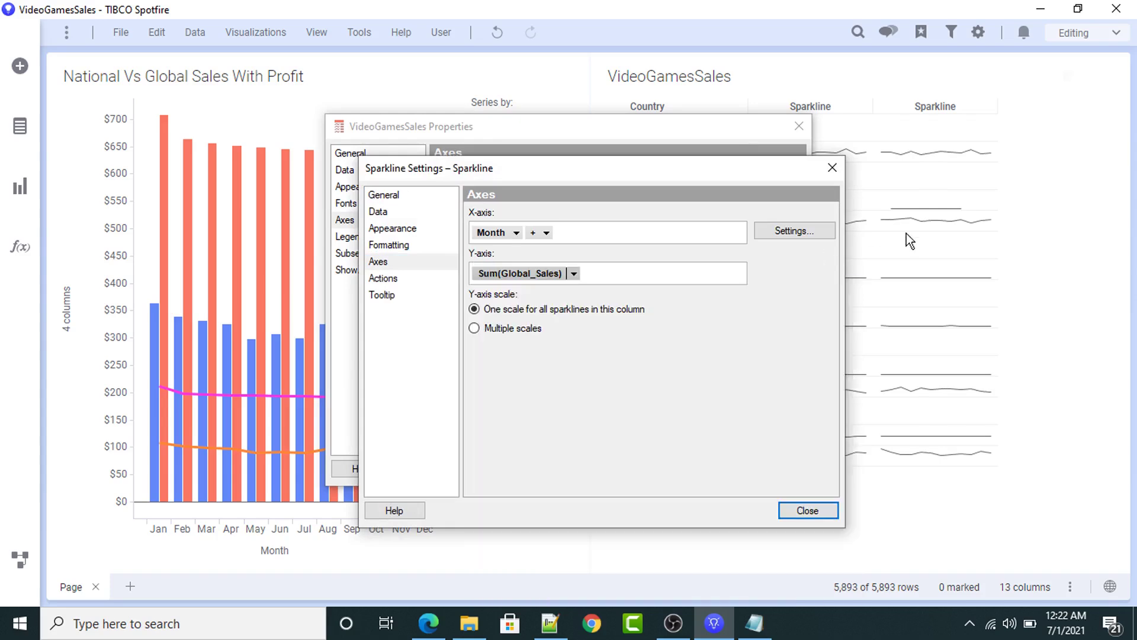
click(831, 169)
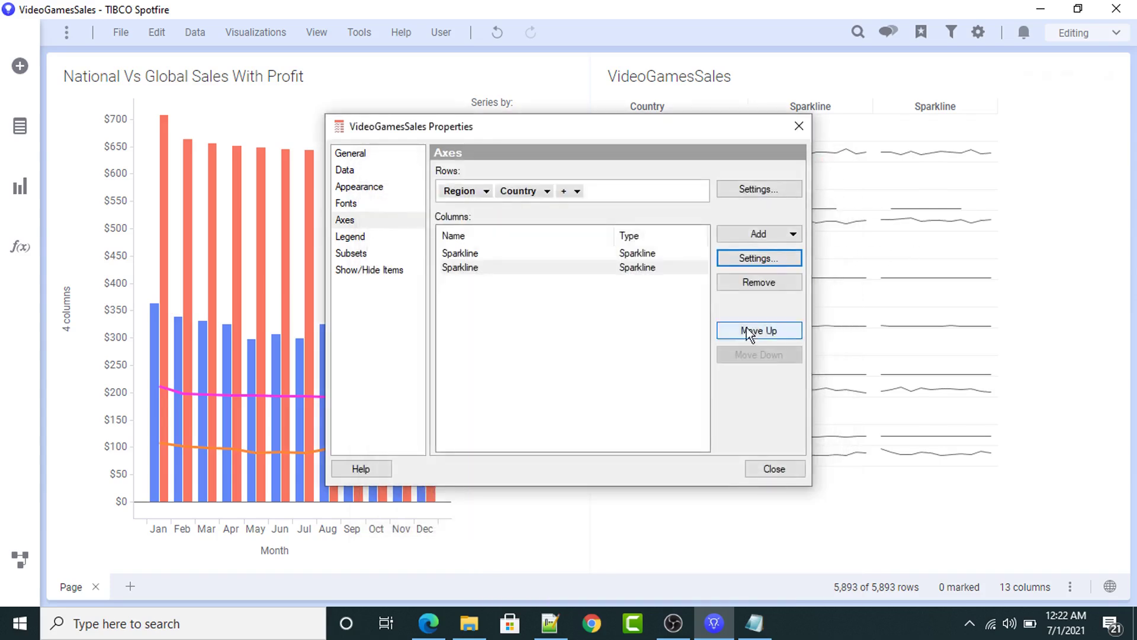
- Try a calculated value column based on Sum(NA_Profit) in the graphical table and remove that column
click(766, 234)
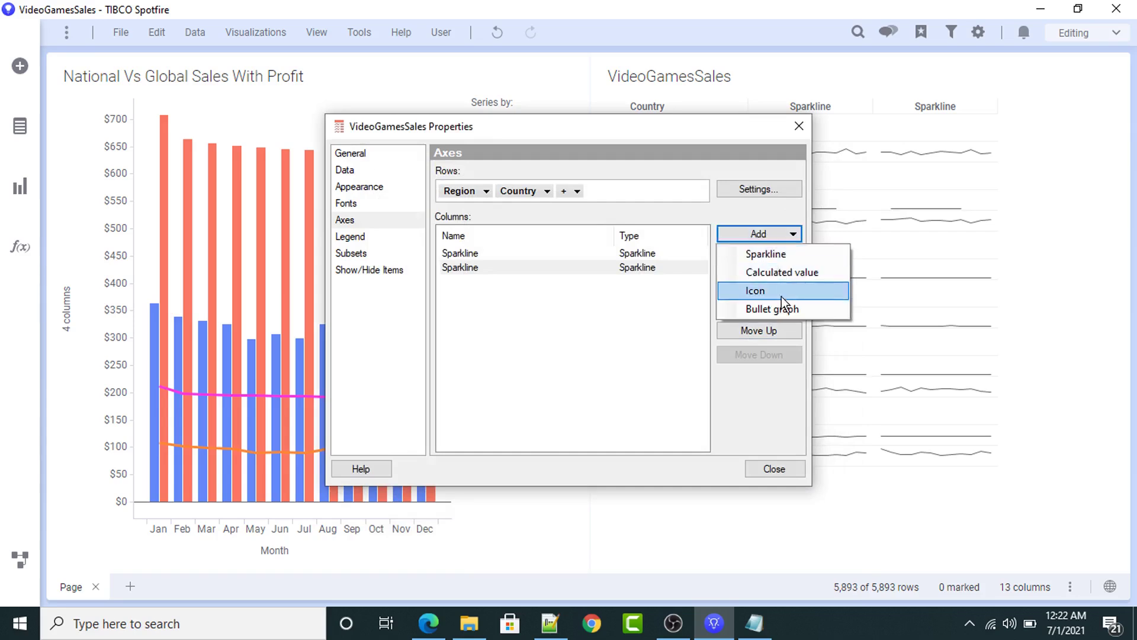
click(802, 271)
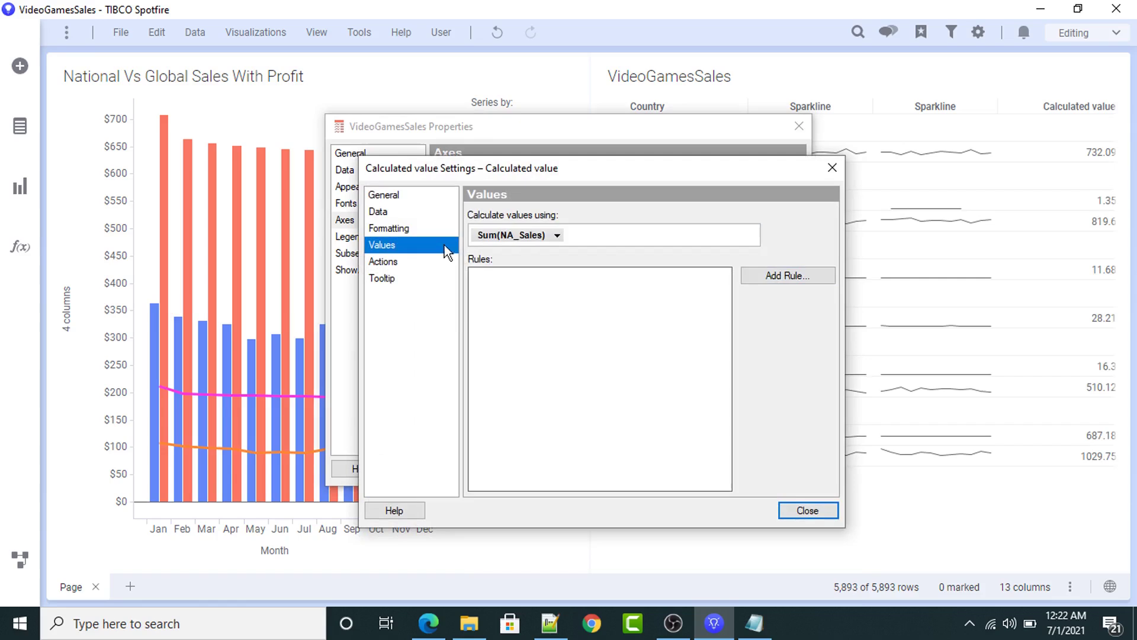
click(557, 235)
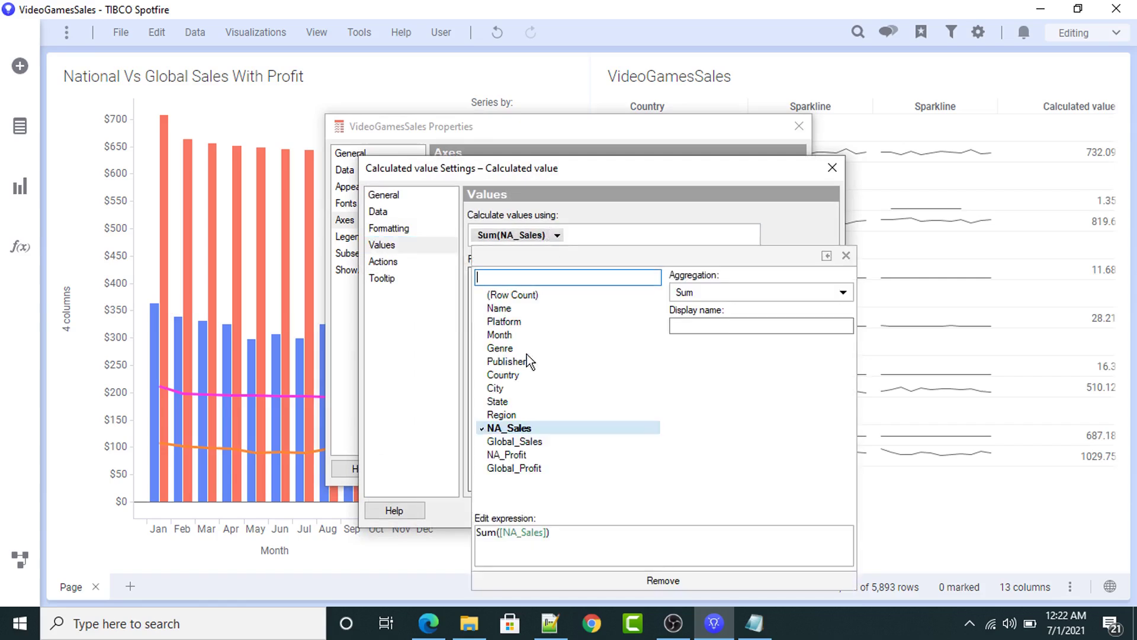
click(516, 454)
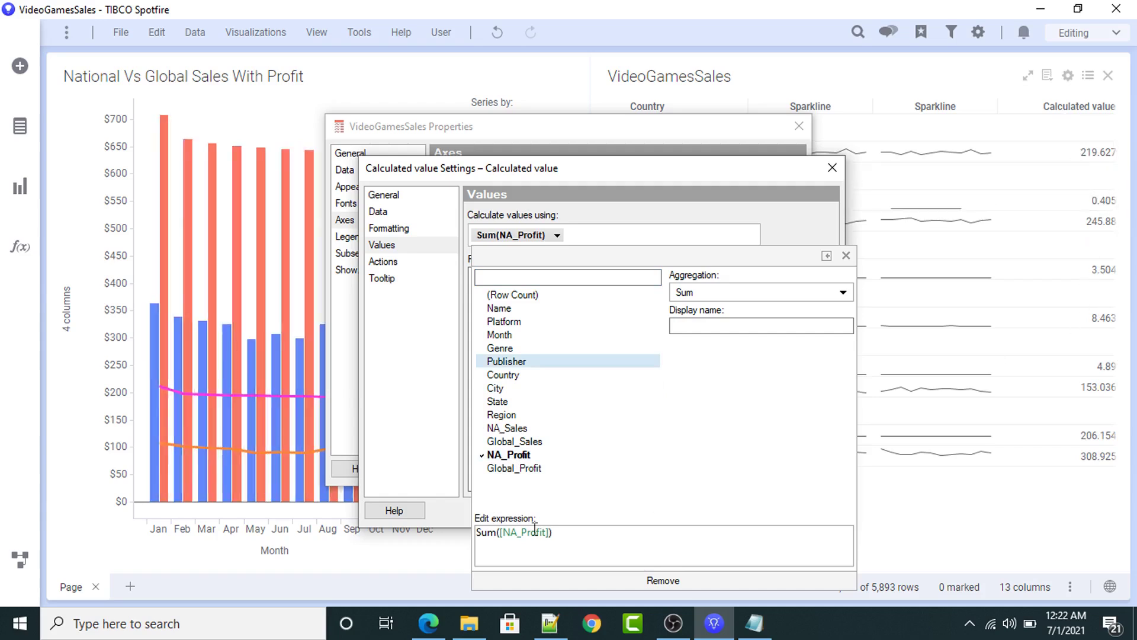
click(846, 256)
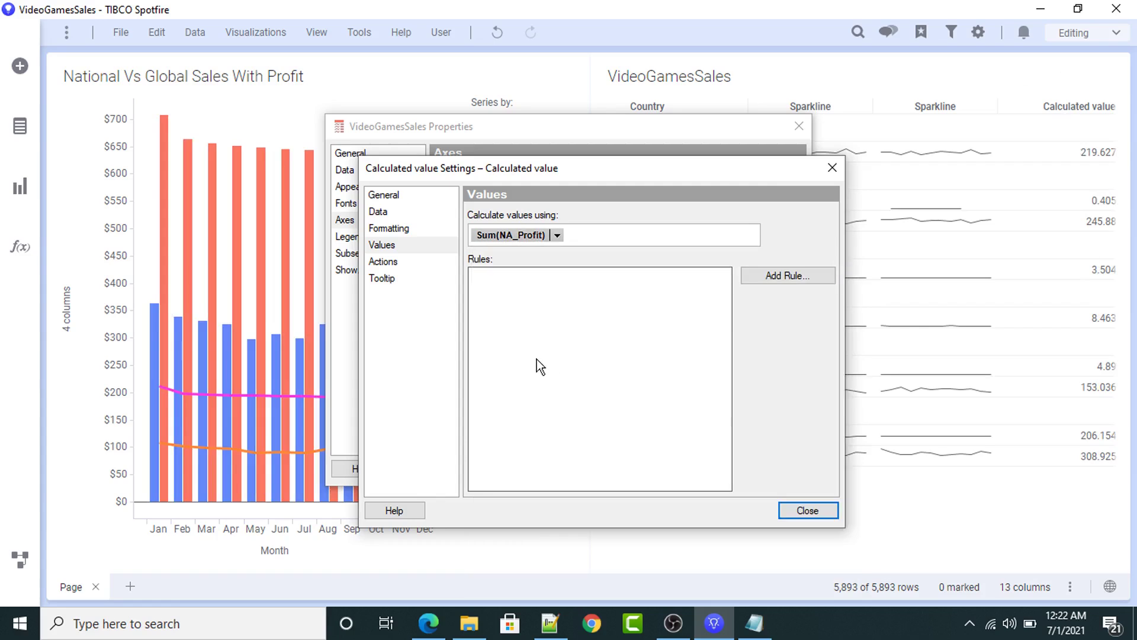
click(807, 510)
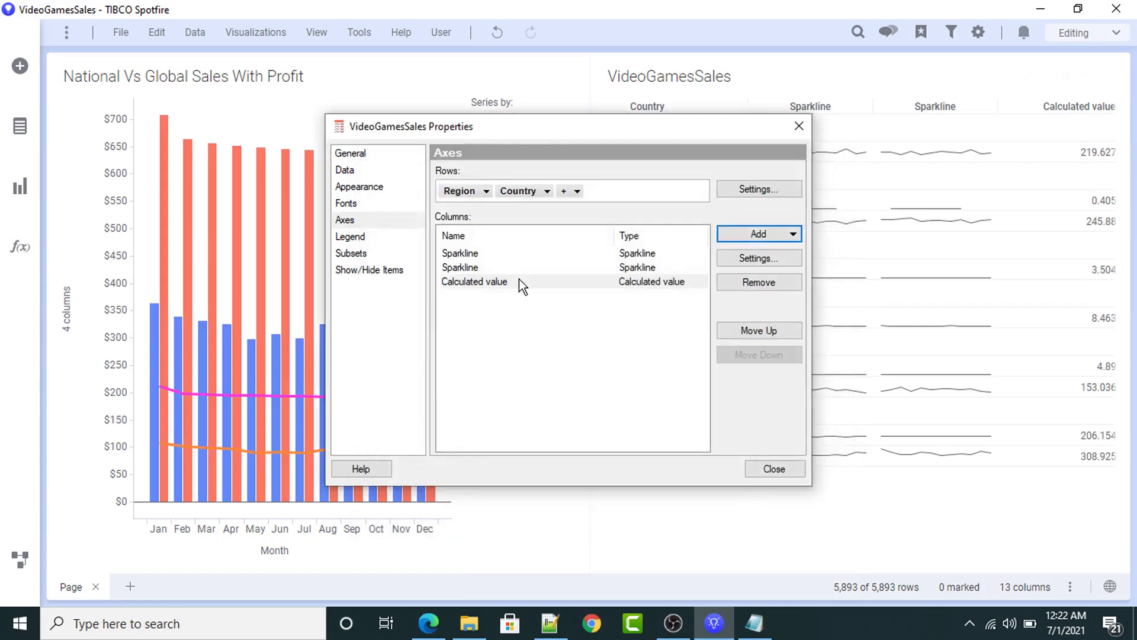
click(740, 281)
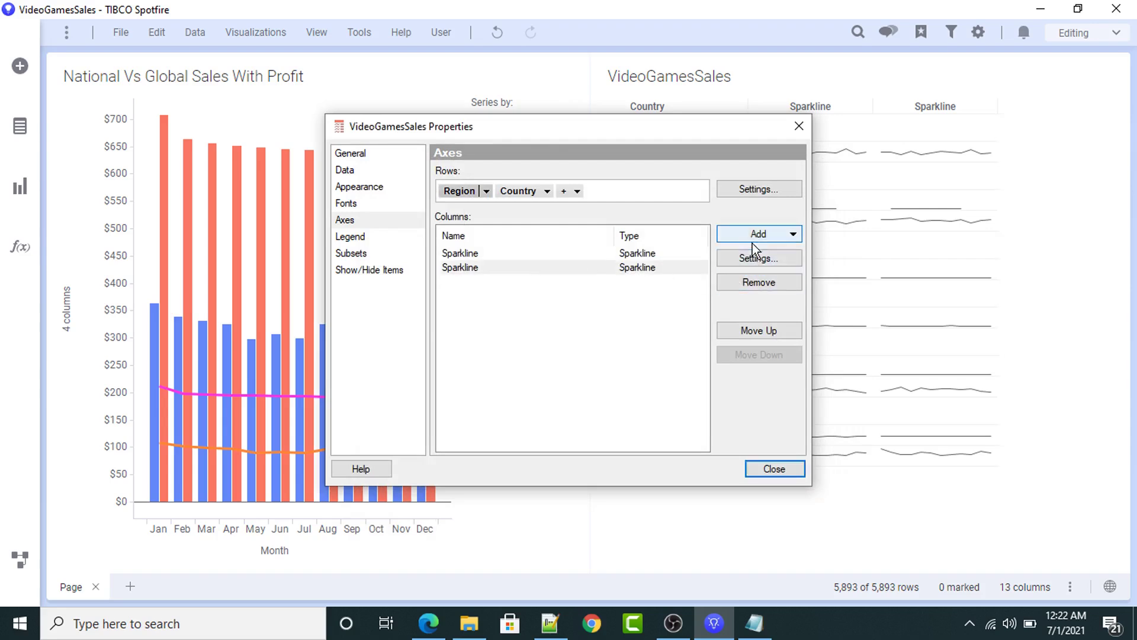
- Try an icon column in the graphical table, look at its shape and rule options, and remove that column
click(759, 235)
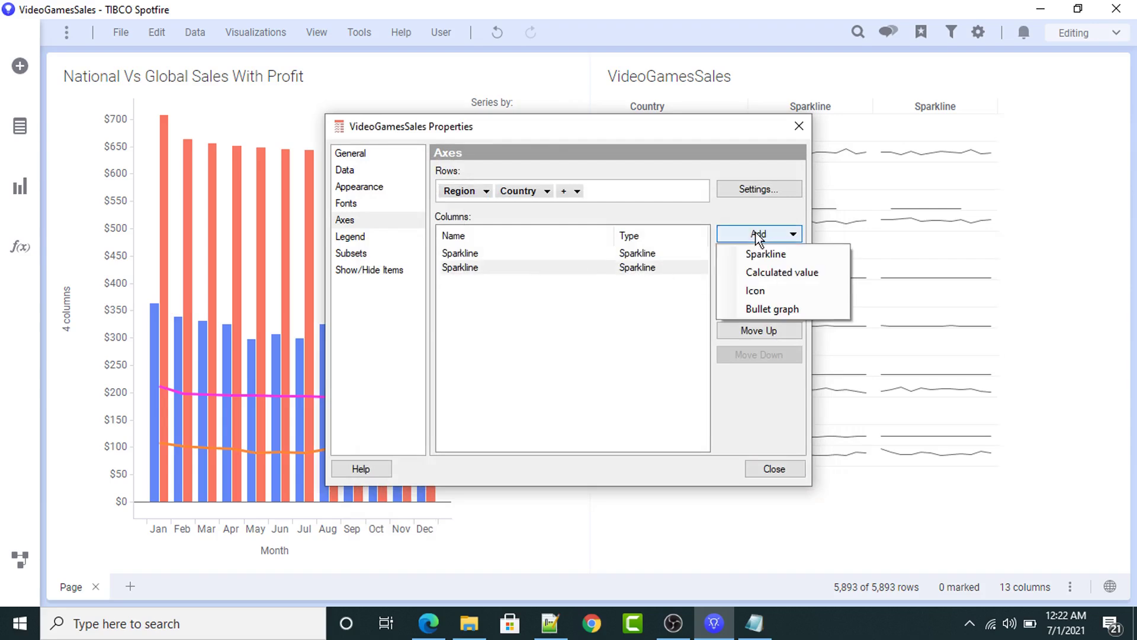
click(774, 296)
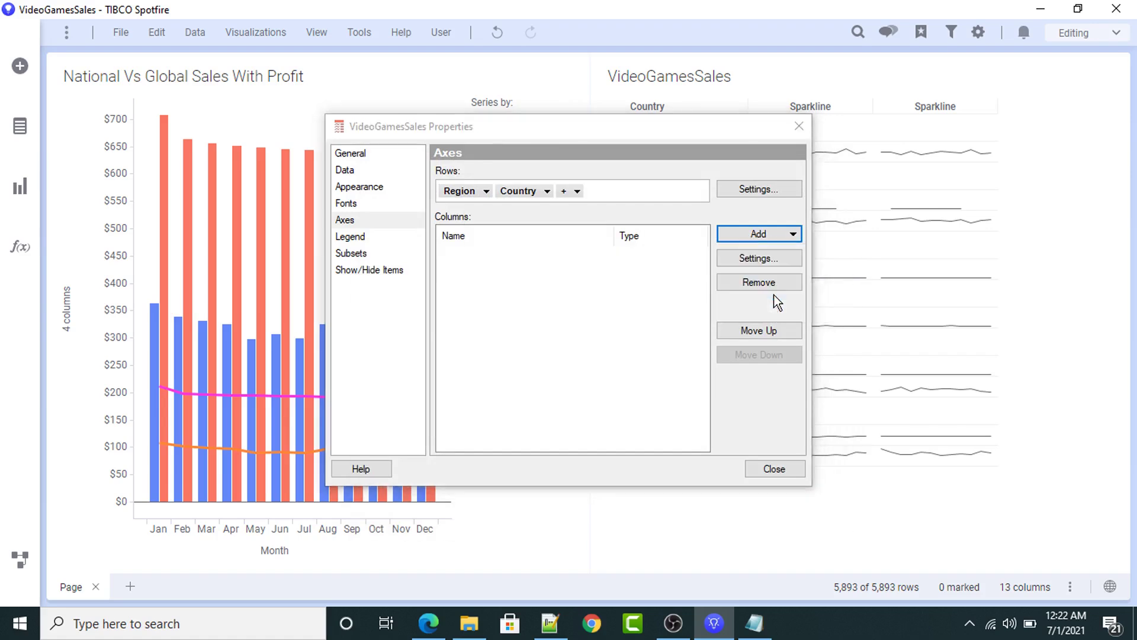
click(506, 281)
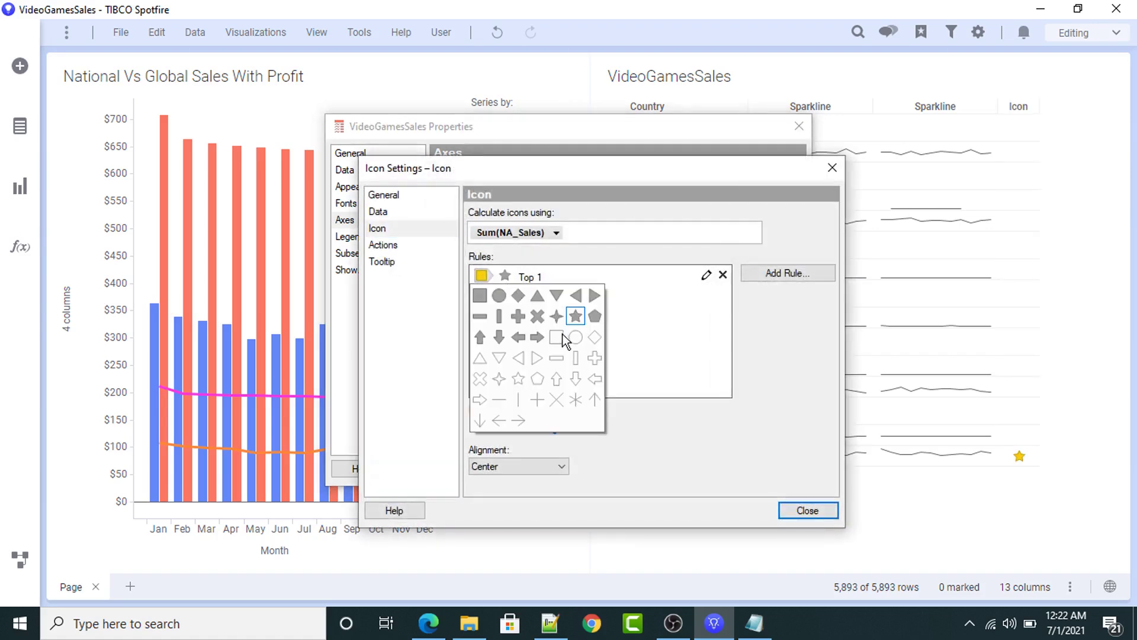
click(695, 311)
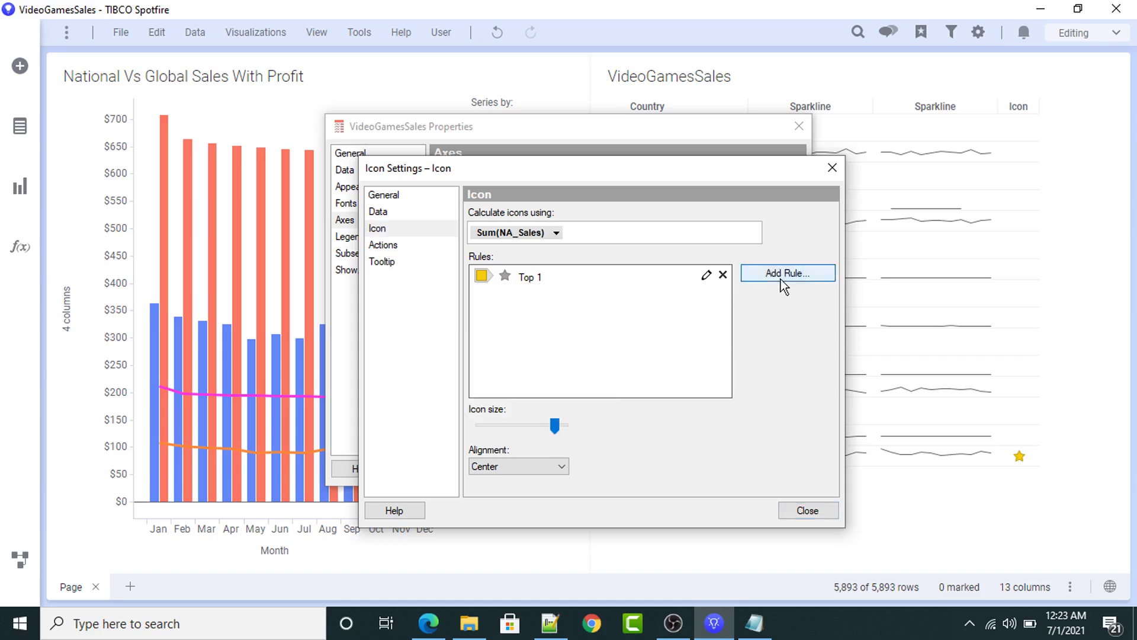
click(780, 279)
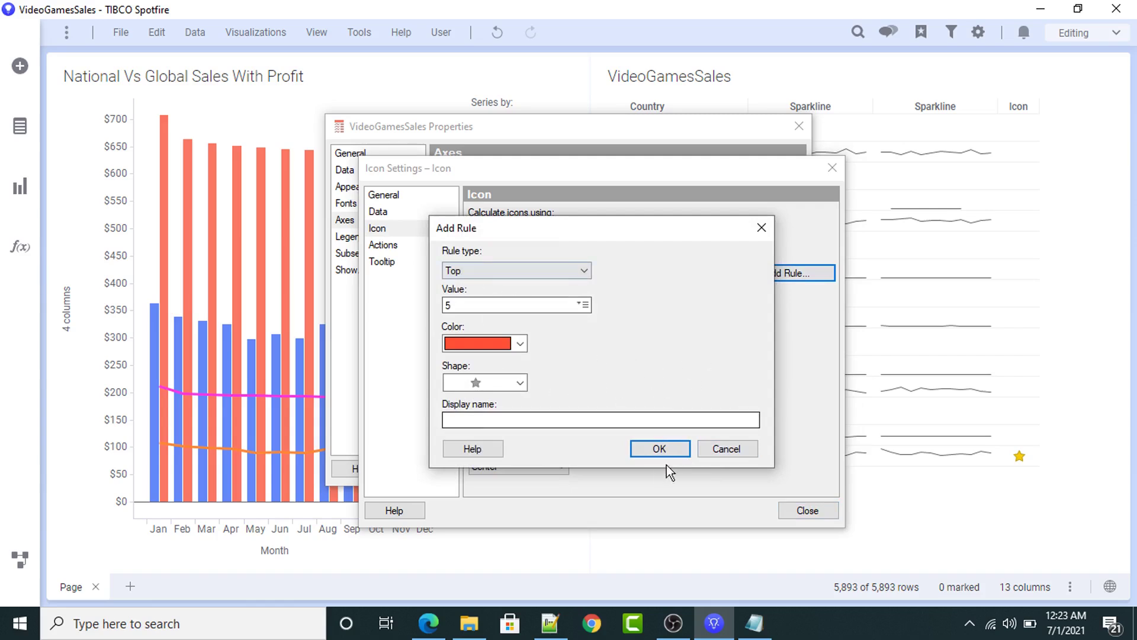
click(716, 453)
click(807, 510)
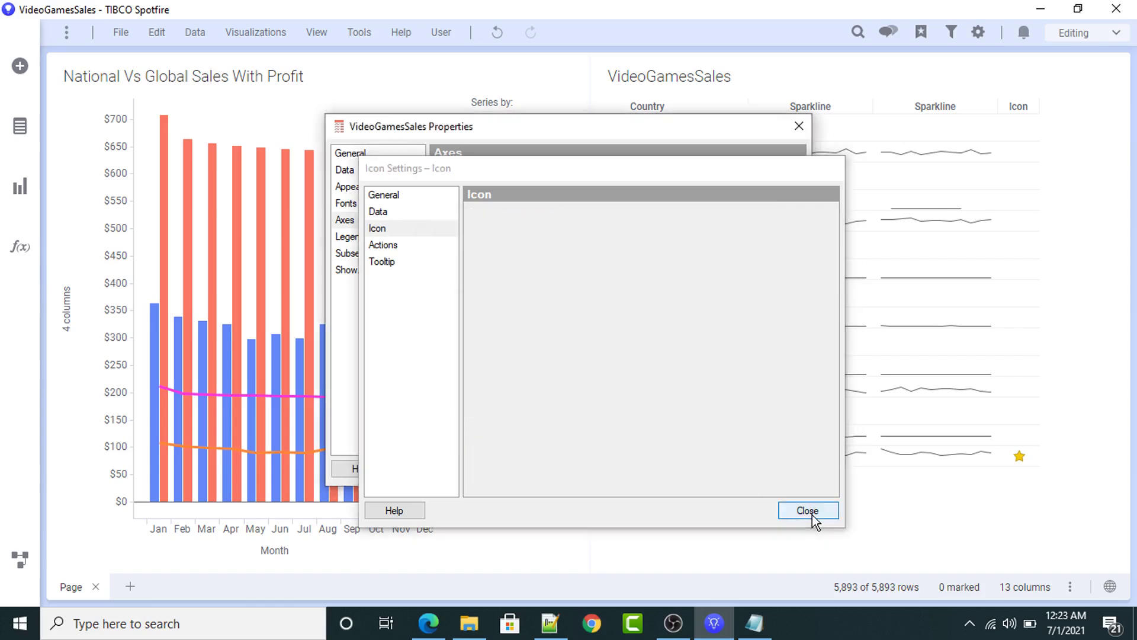
click(475, 288)
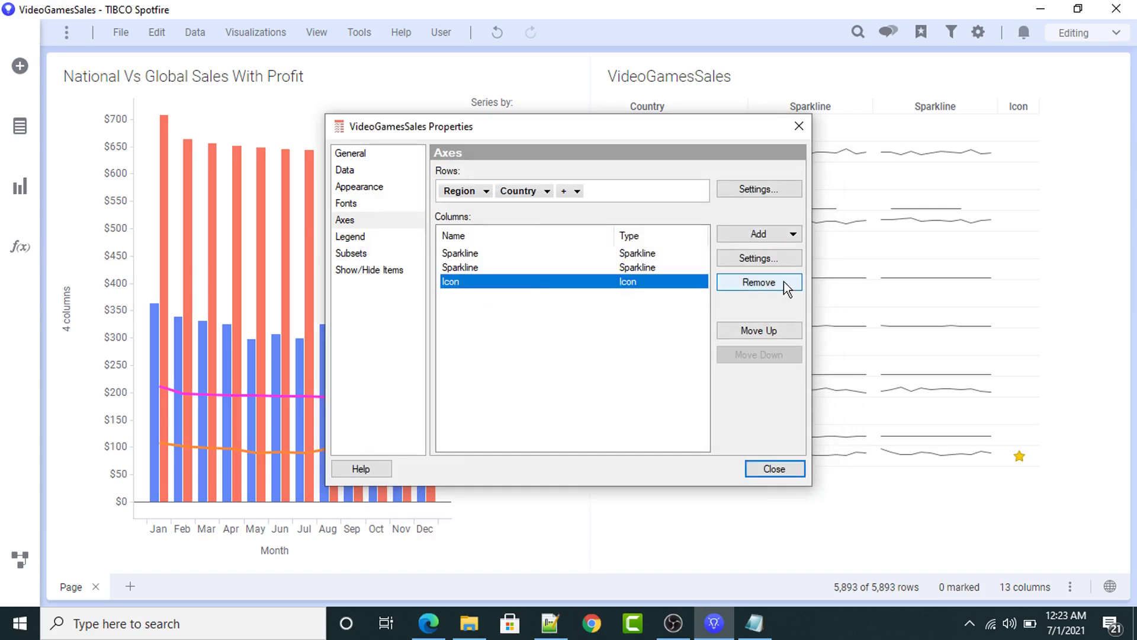
click(775, 283)
- Add a third sparkline column to the graphical table with its Y-axis set to Sum(NA_Profit)
click(752, 238)
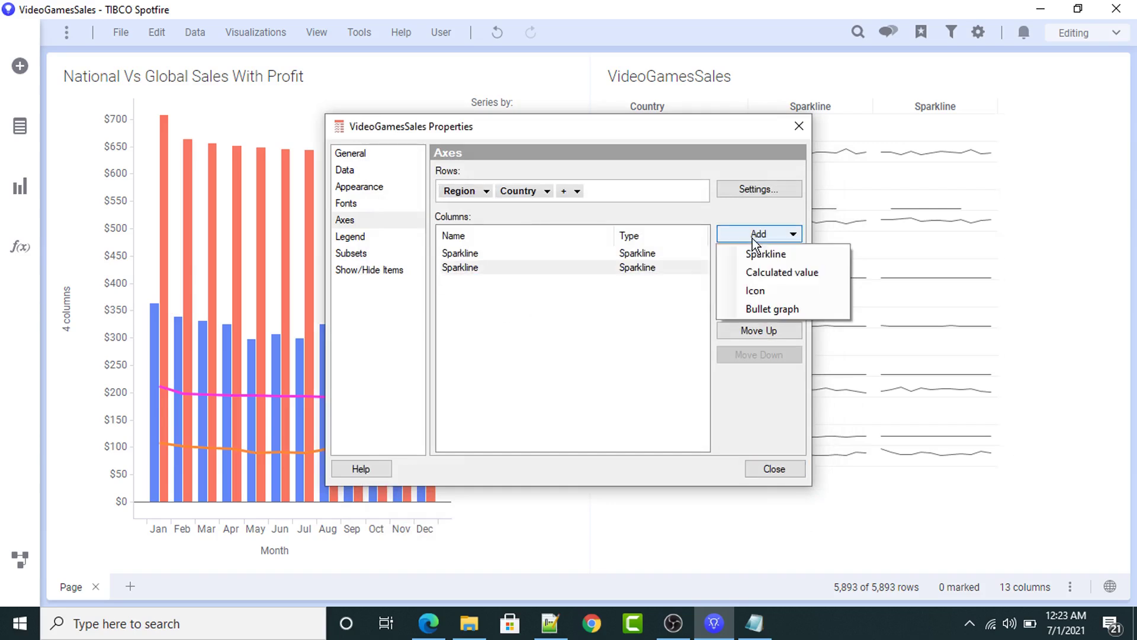
click(775, 255)
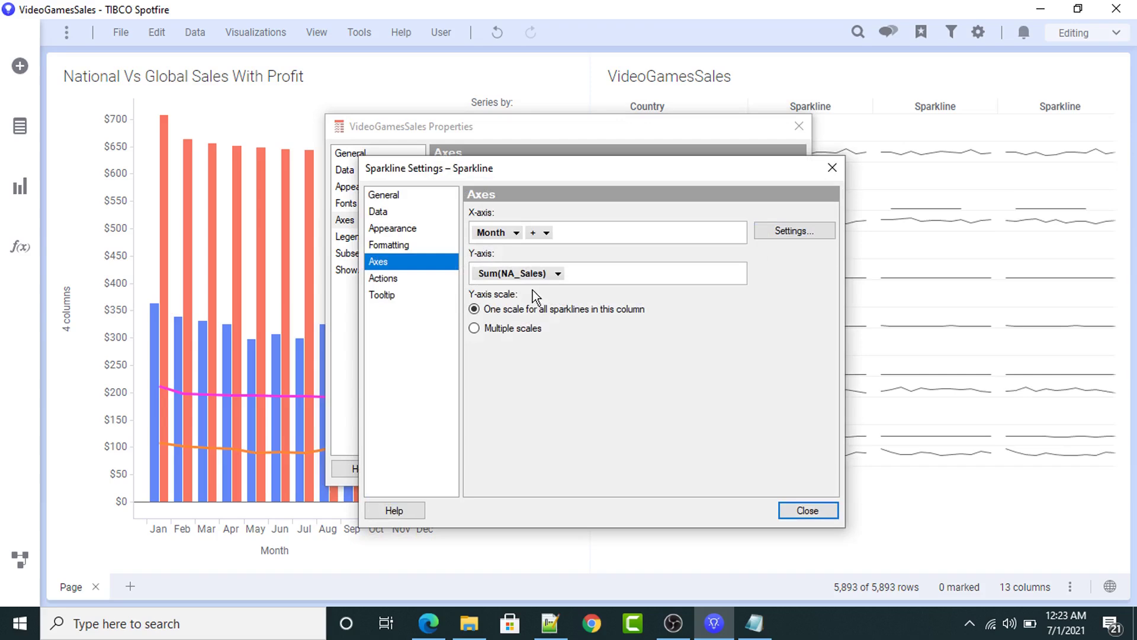
click(558, 273)
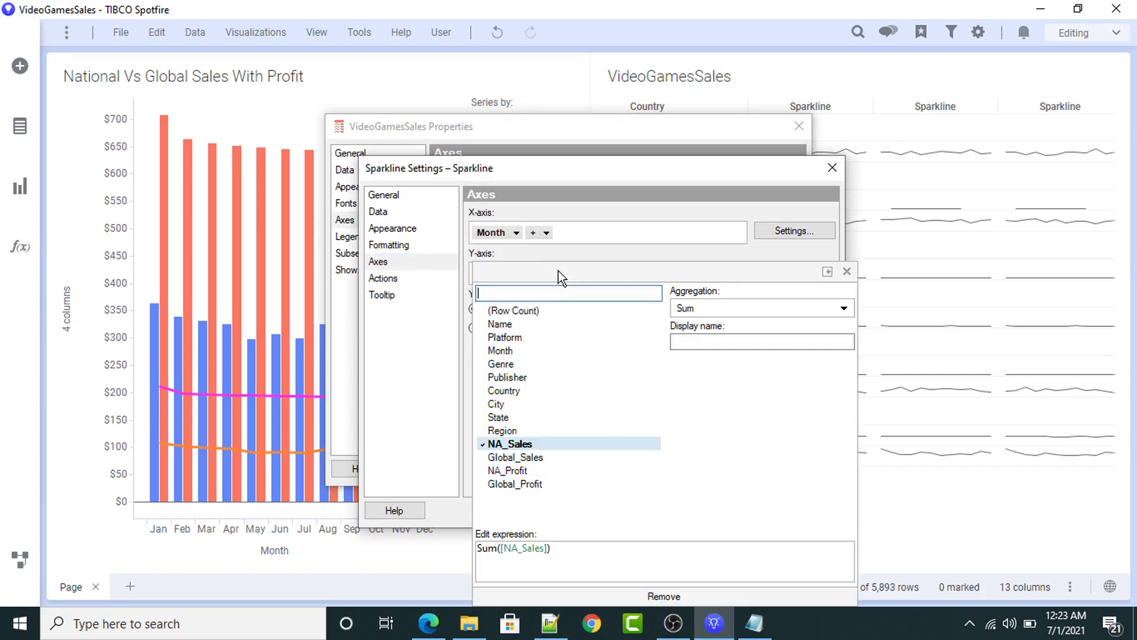
click(524, 470)
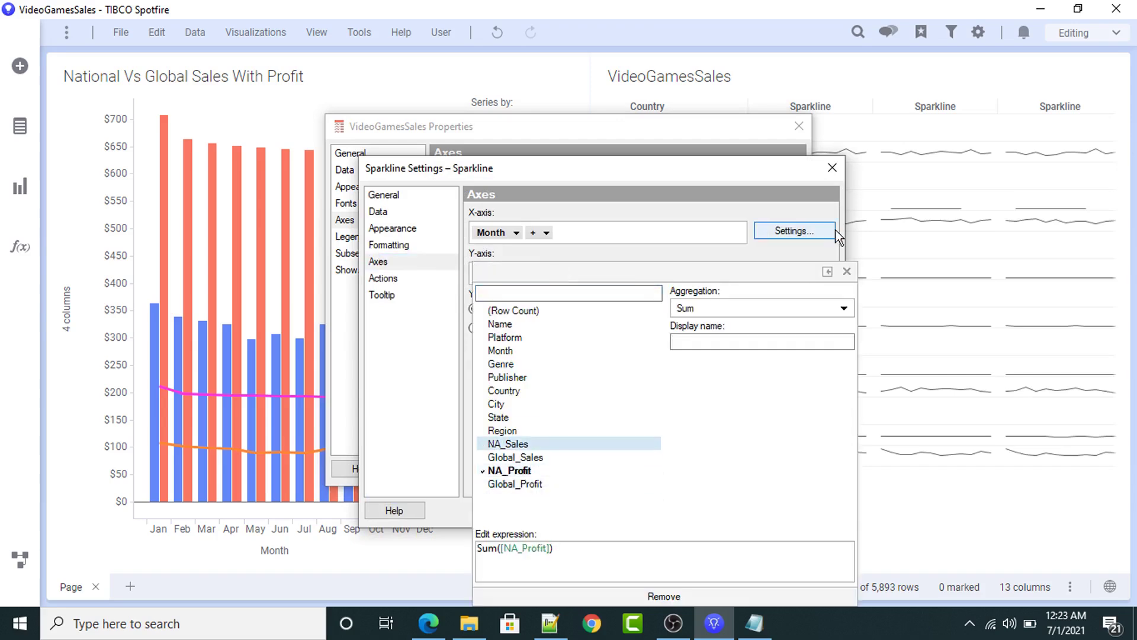
click(847, 271)
click(831, 169)
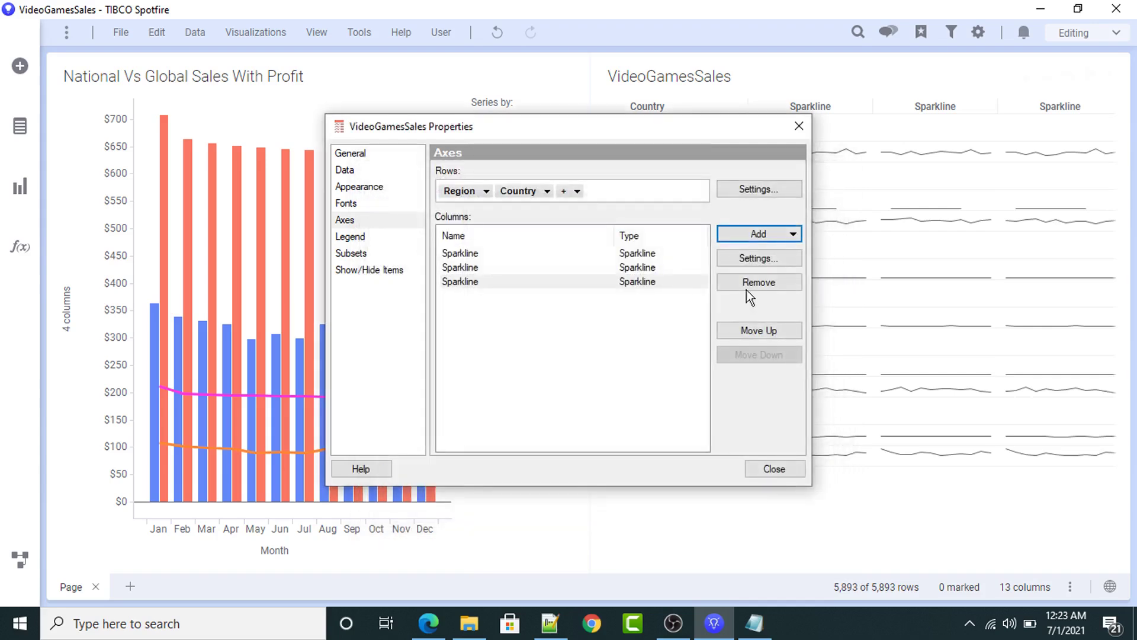
- Add a fourth sparkline column with its Y-axis set to Sum(Global_Profit) and close the graphical table's properties
click(758, 233)
click(760, 257)
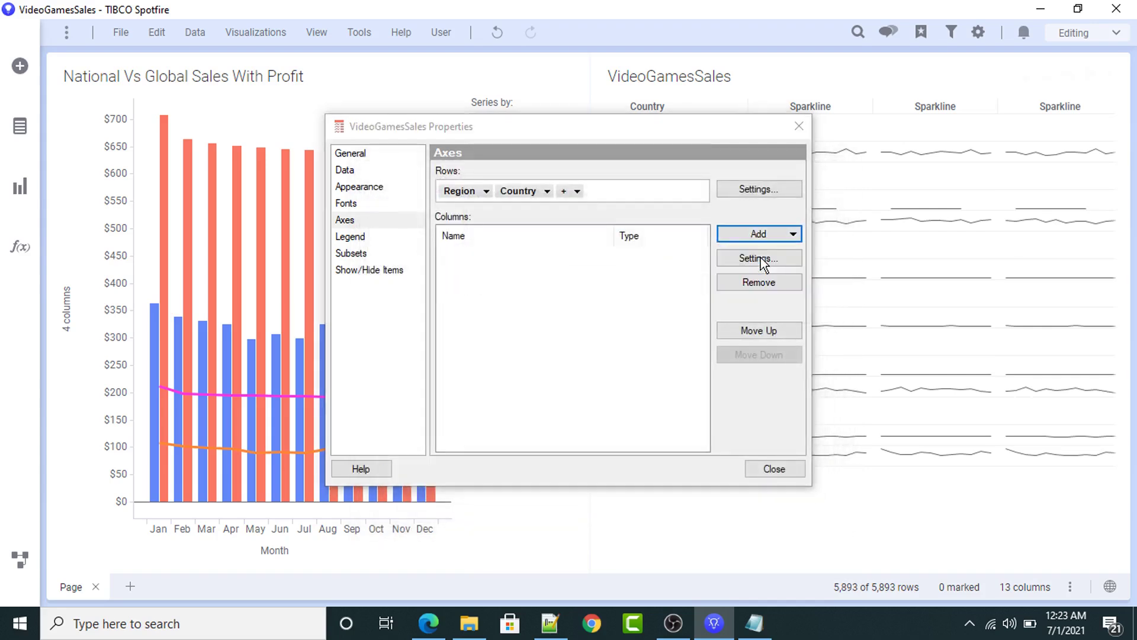
click(558, 274)
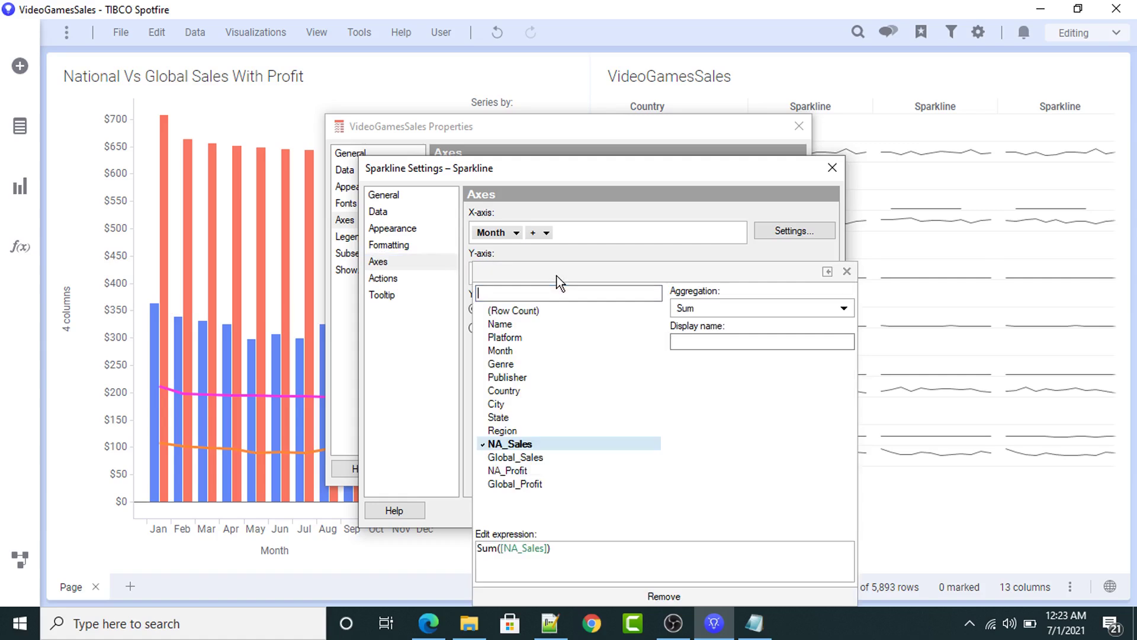
click(514, 485)
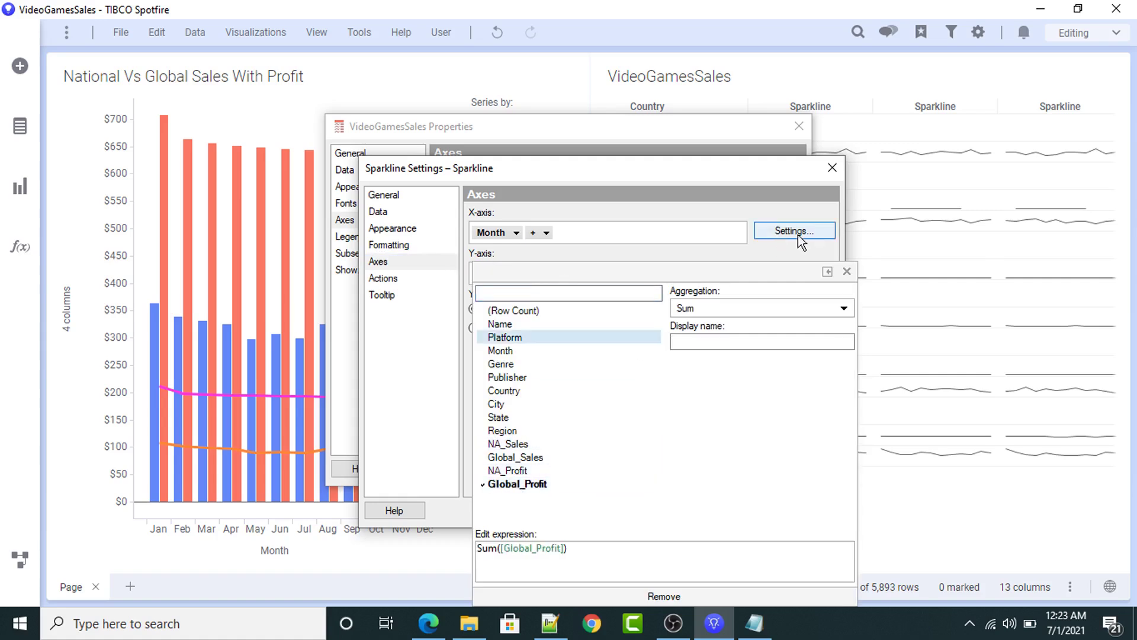
click(823, 195)
click(830, 167)
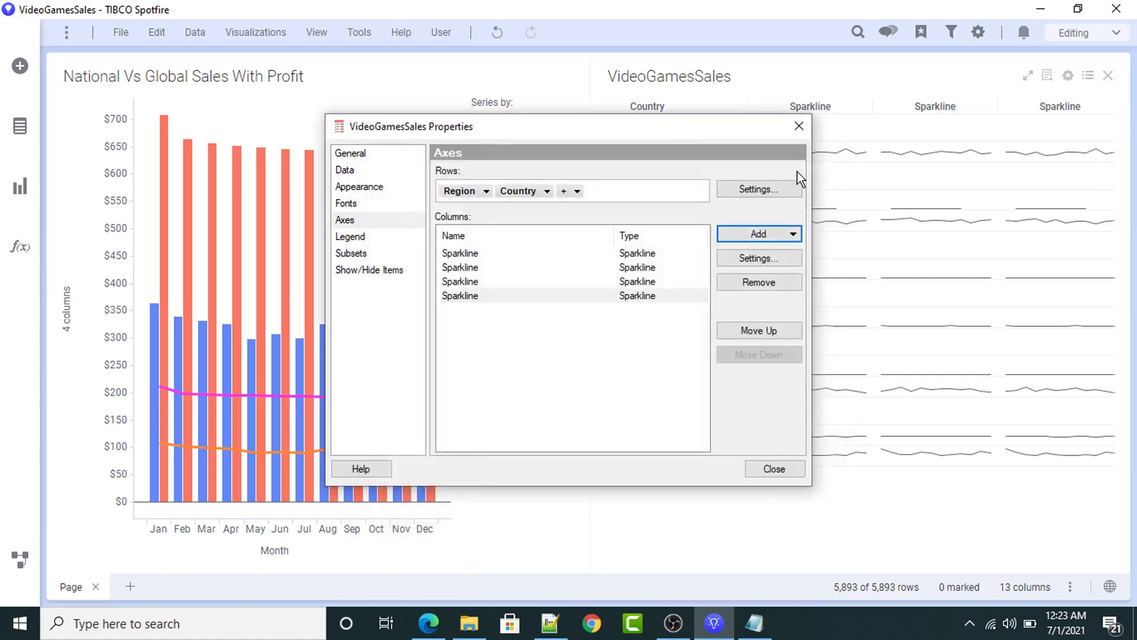
click(797, 125)
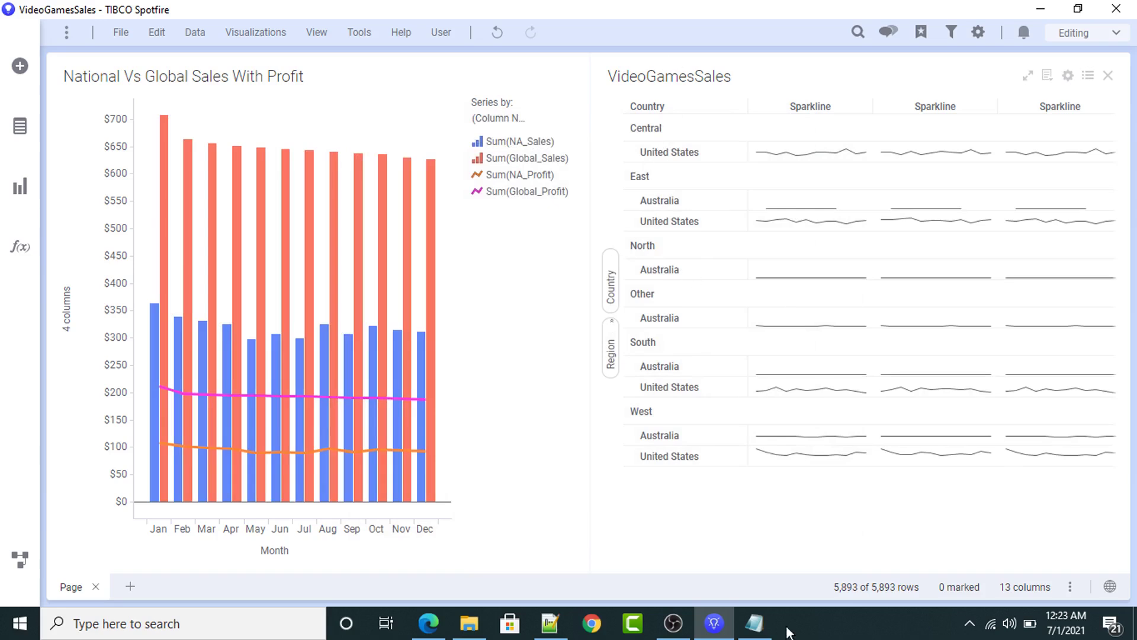
- Copy "Country-Region Wise Sales and Profit Trends" from the Notepad list and paste it as the graphical table's title in Spotfire
click(758, 626)
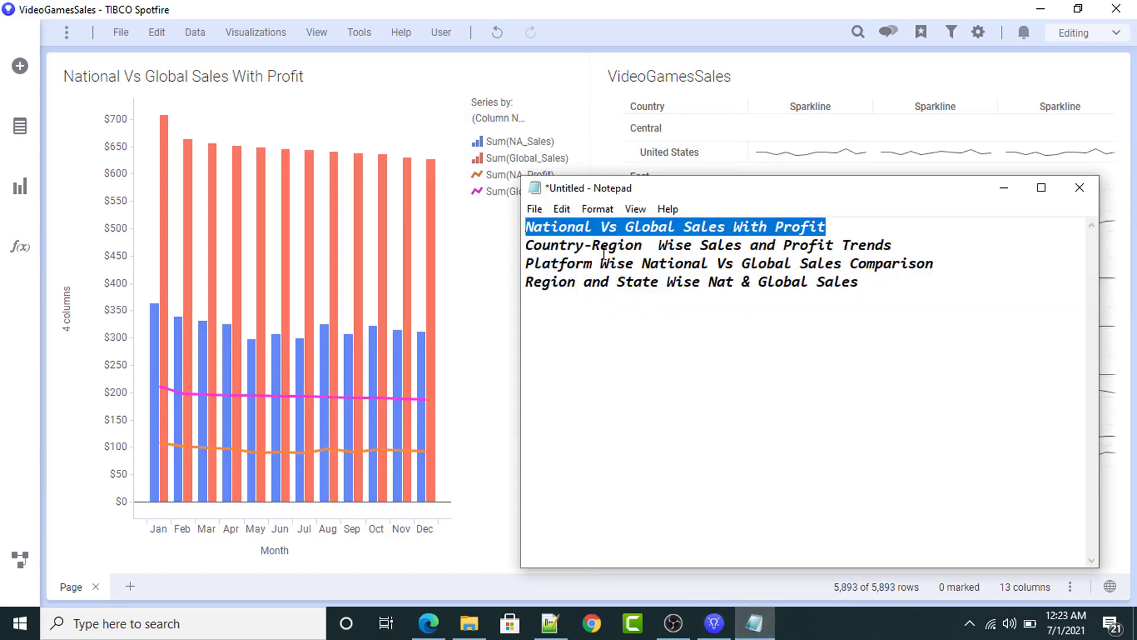
click(604, 252)
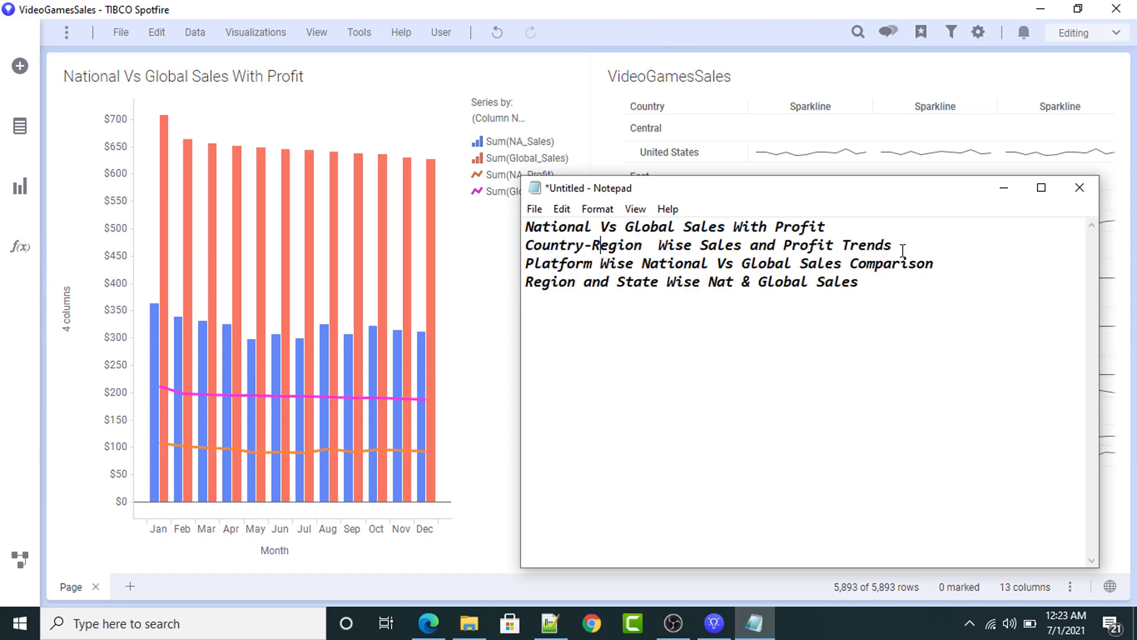
drag(903, 250, 510, 246)
right_click(553, 252)
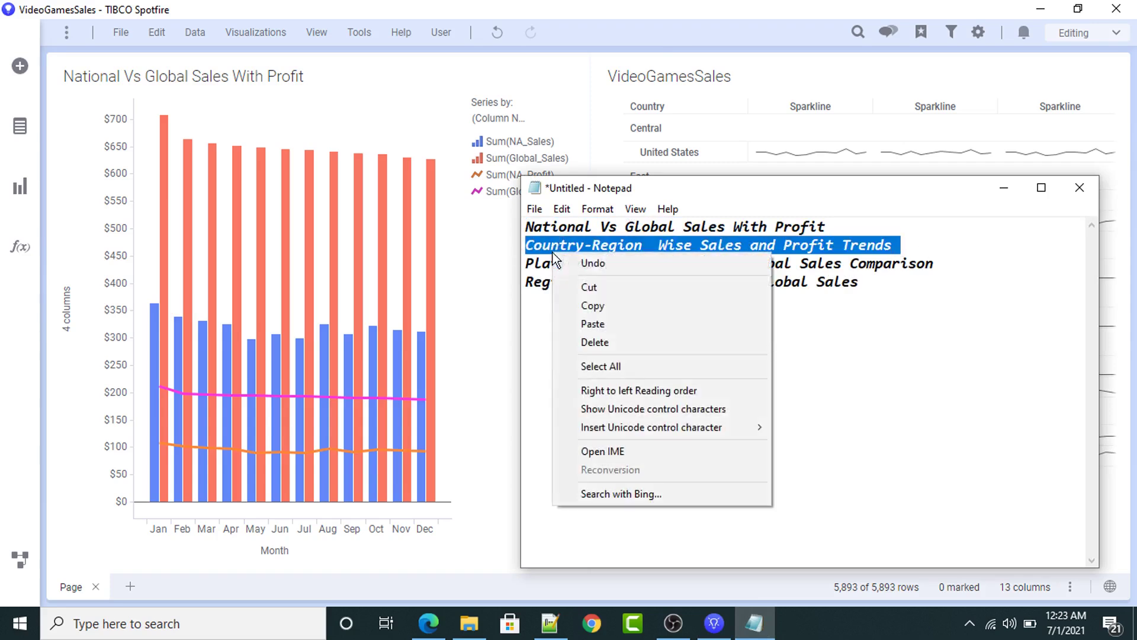
click(593, 306)
click(1006, 188)
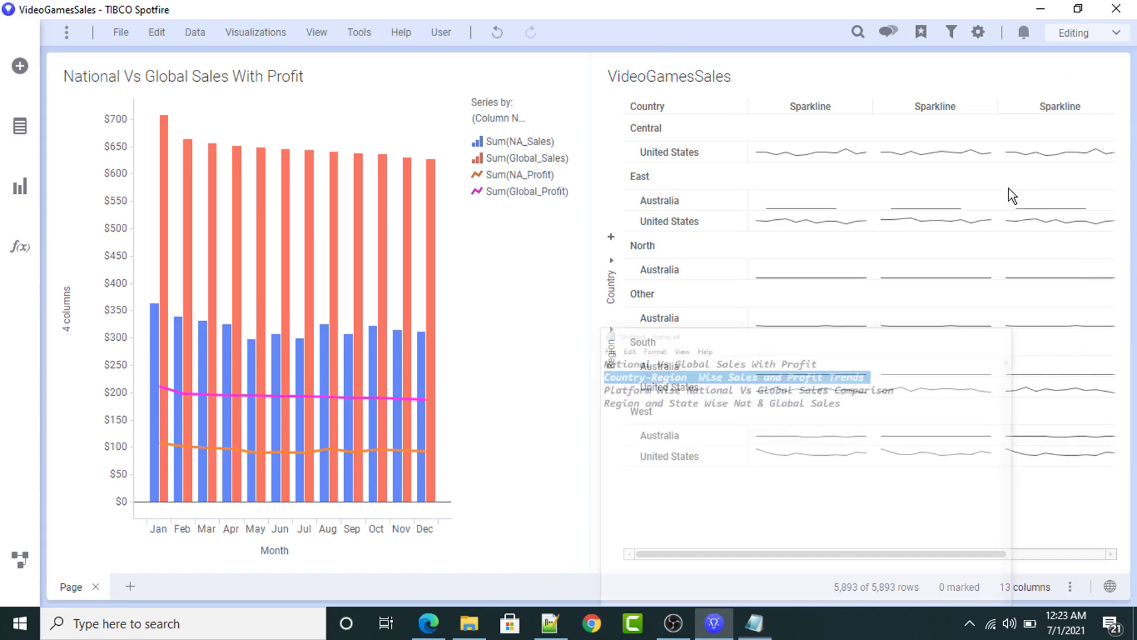
double_click(649, 82)
key(ctrl+v)
key(Return)
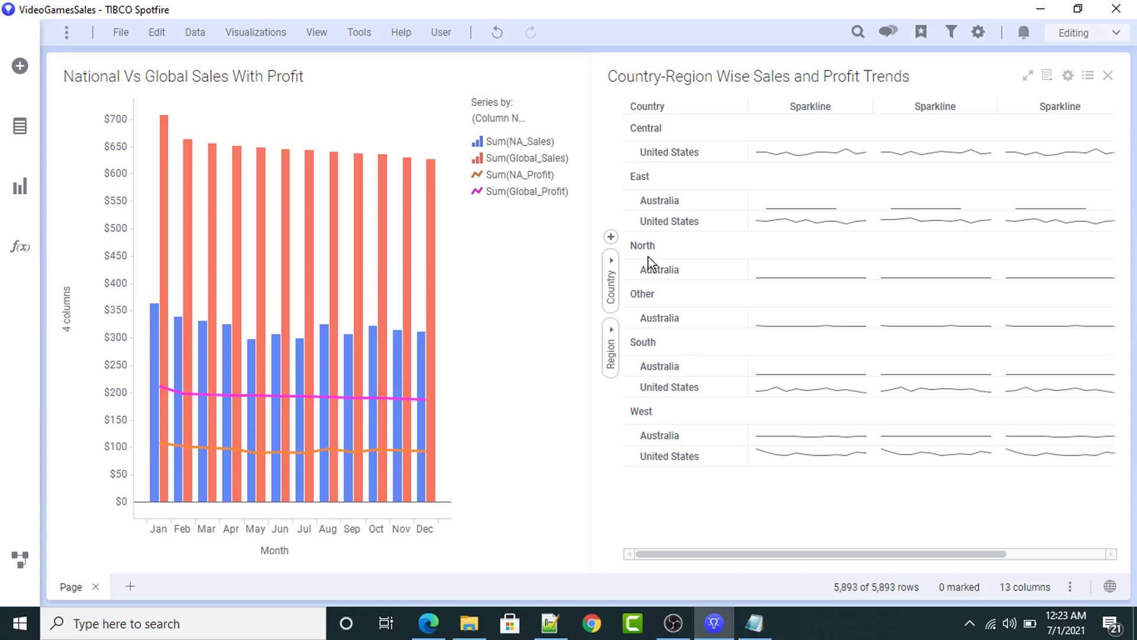
- Reorder the graphical table's row hierarchy so that Country is the outer level and Region is nested within it
drag(610, 278, 609, 345)
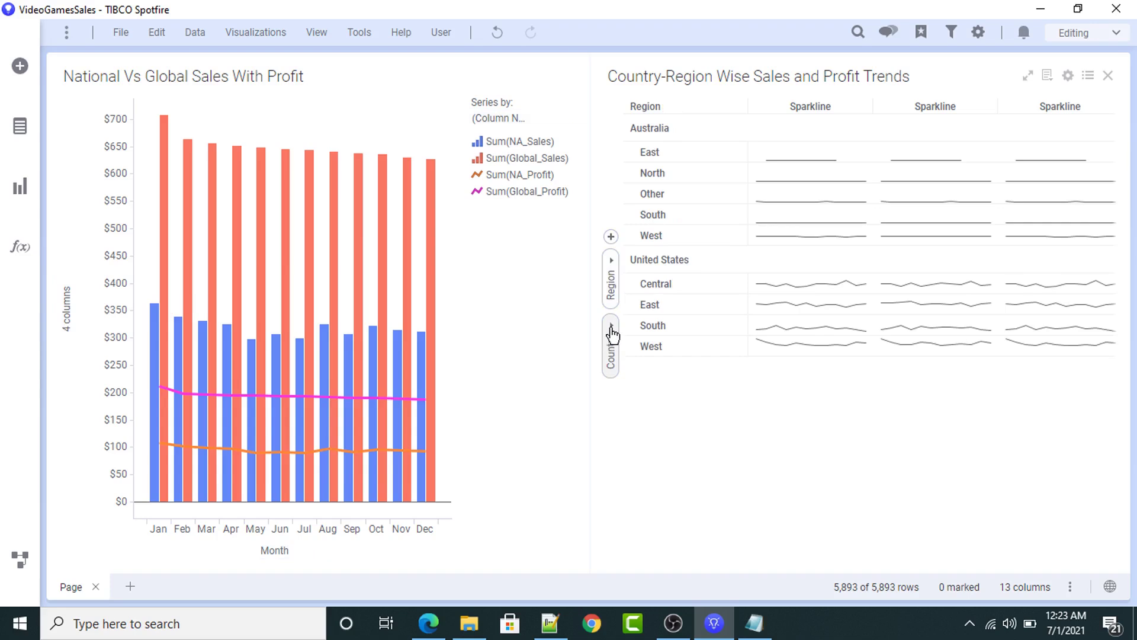
click(613, 336)
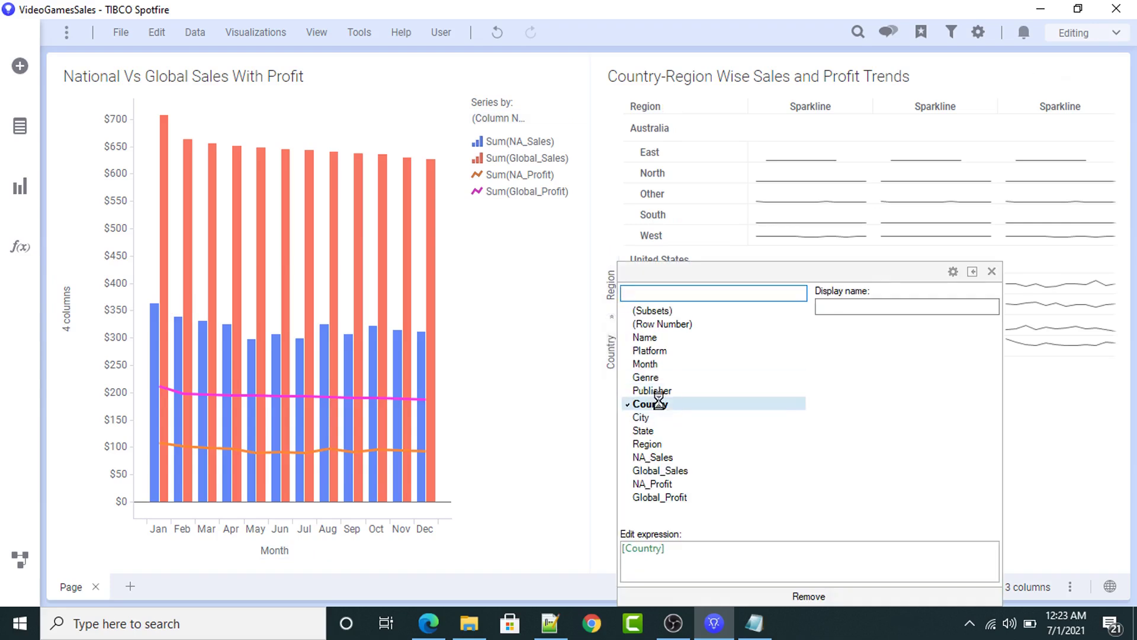
click(992, 271)
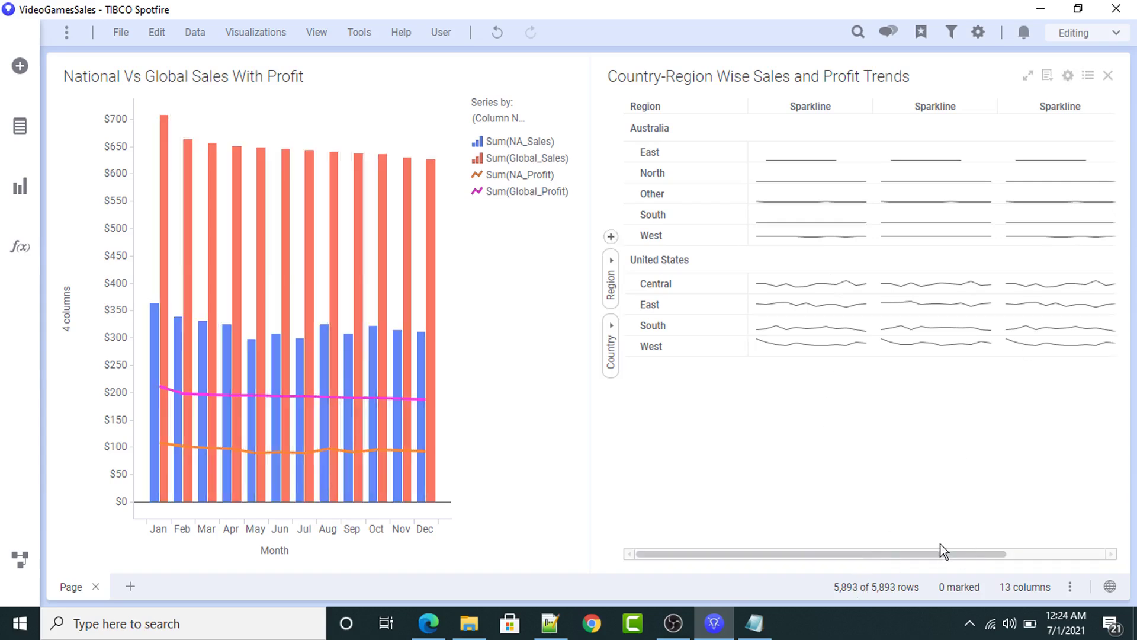
- Check the Notepad title list, add a line chart in Spotfire and dock it below the combination chart
click(756, 625)
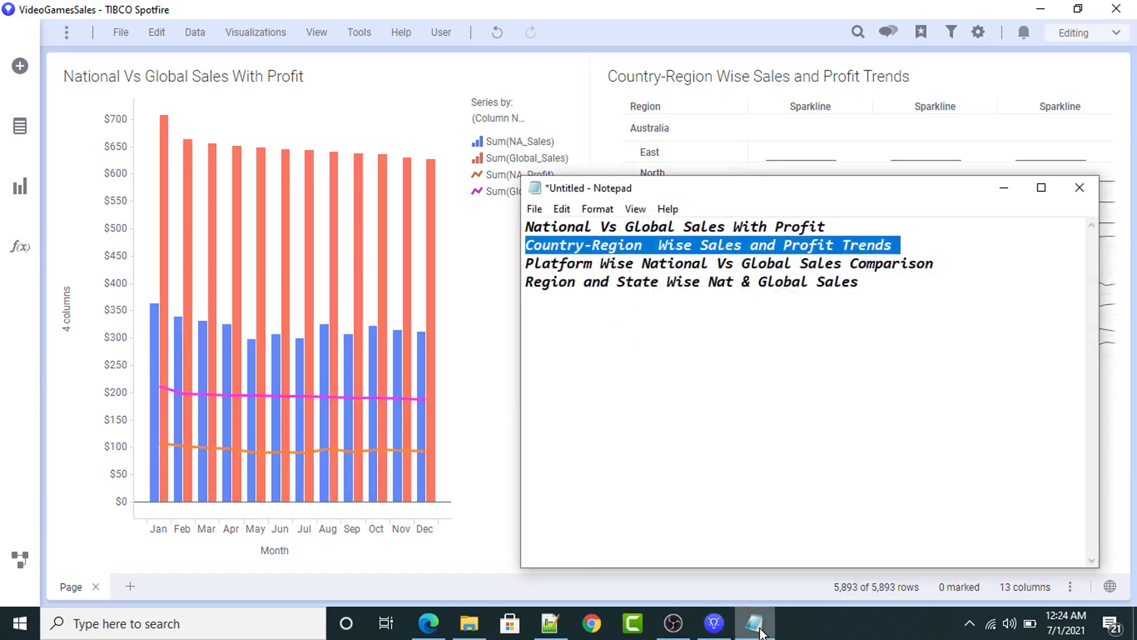
click(759, 631)
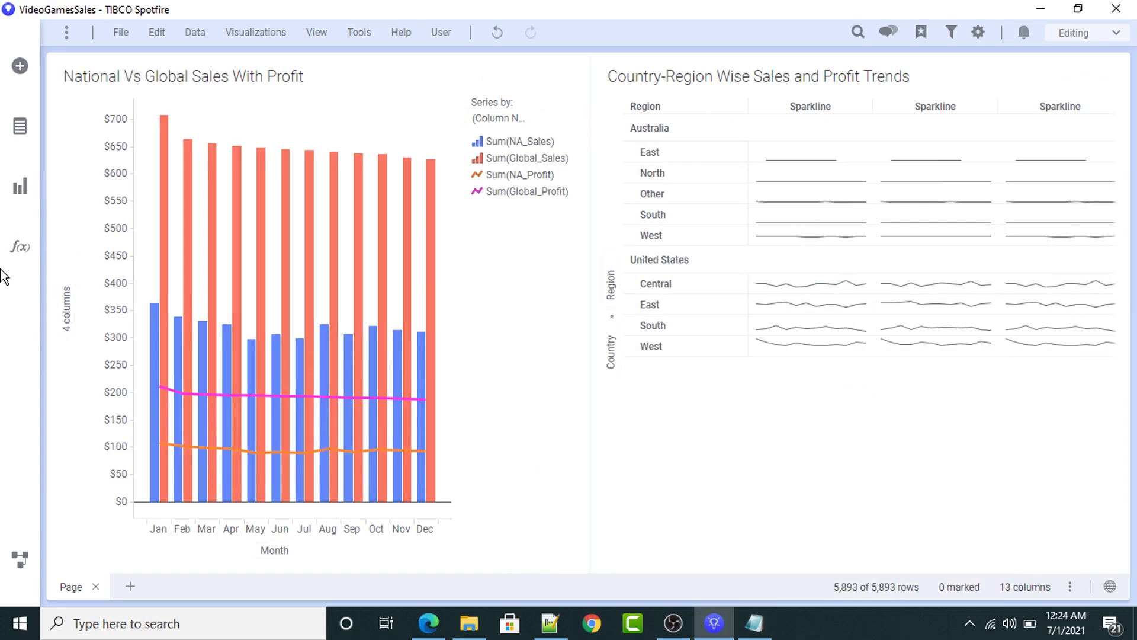
click(18, 188)
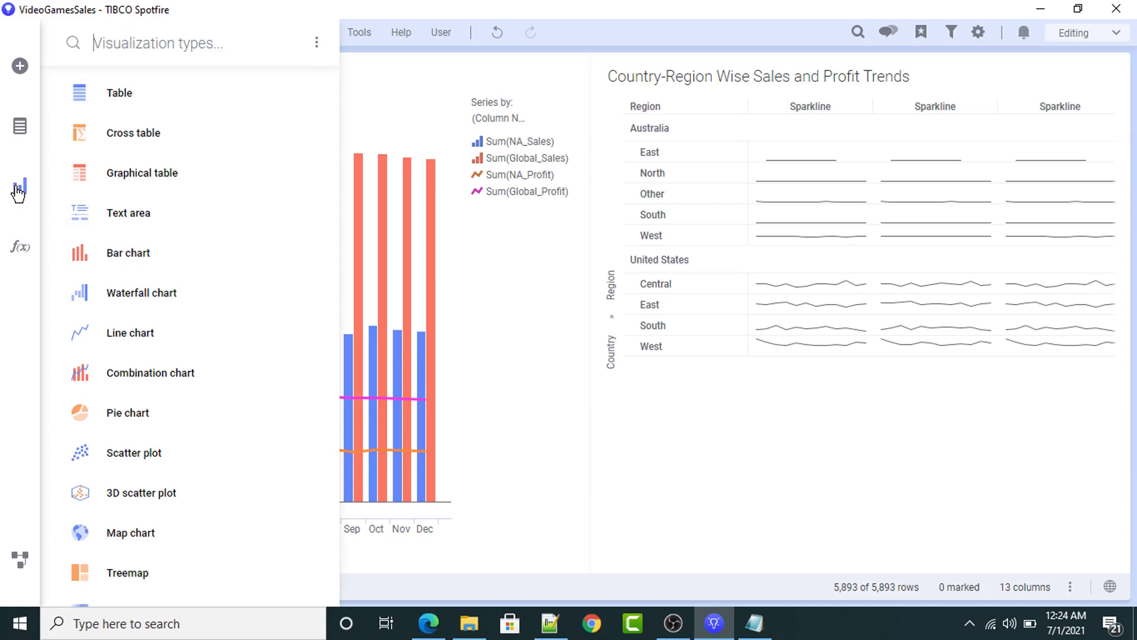
click(149, 335)
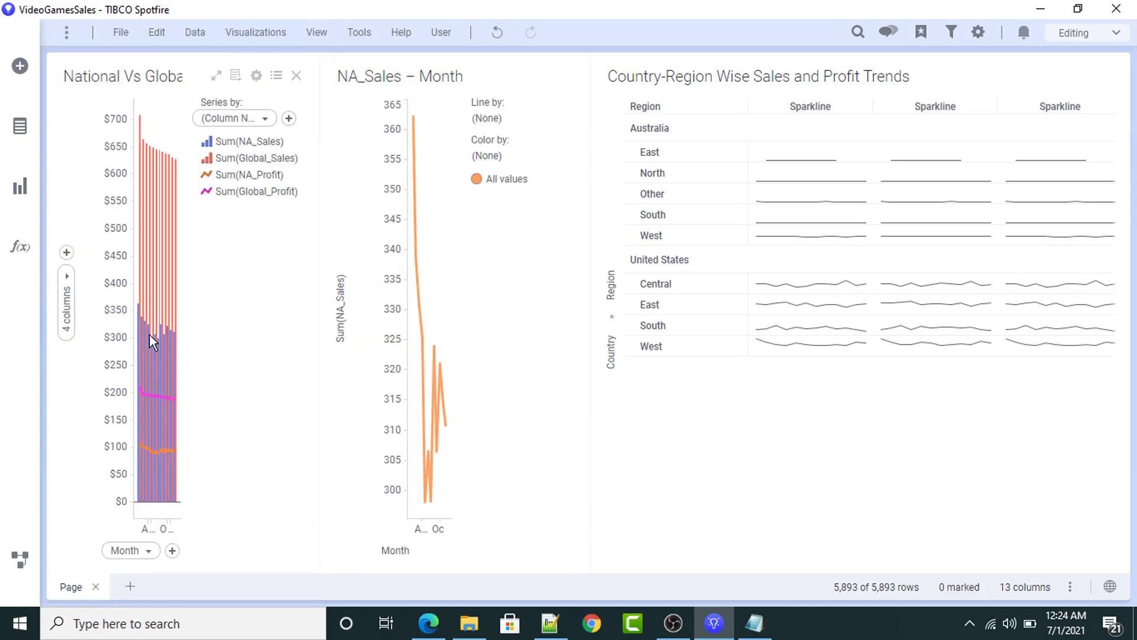
drag(424, 71, 115, 466)
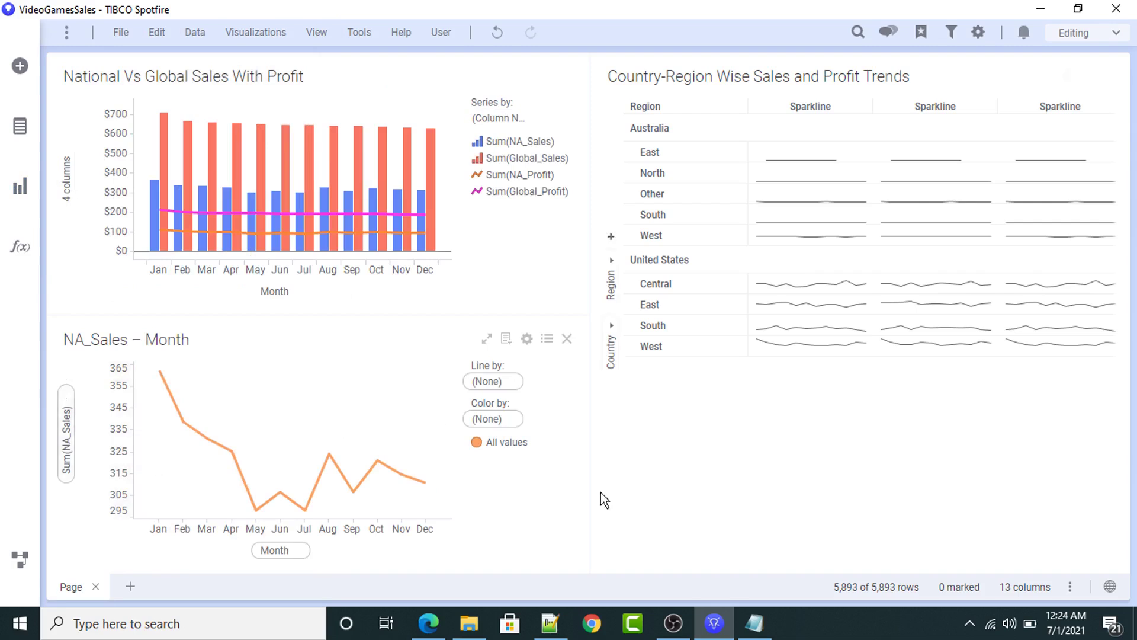
- Set the line chart's X-axis to Platform and add Sum(Global_Sales) to its Y-axis alongside NA_Sales
click(758, 630)
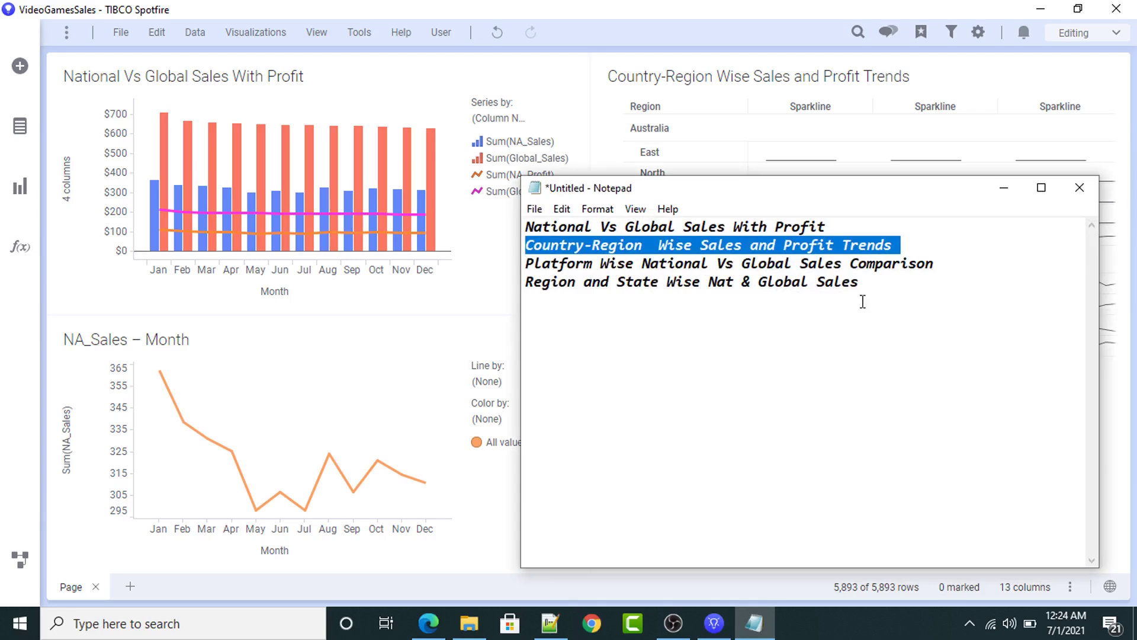
click(293, 550)
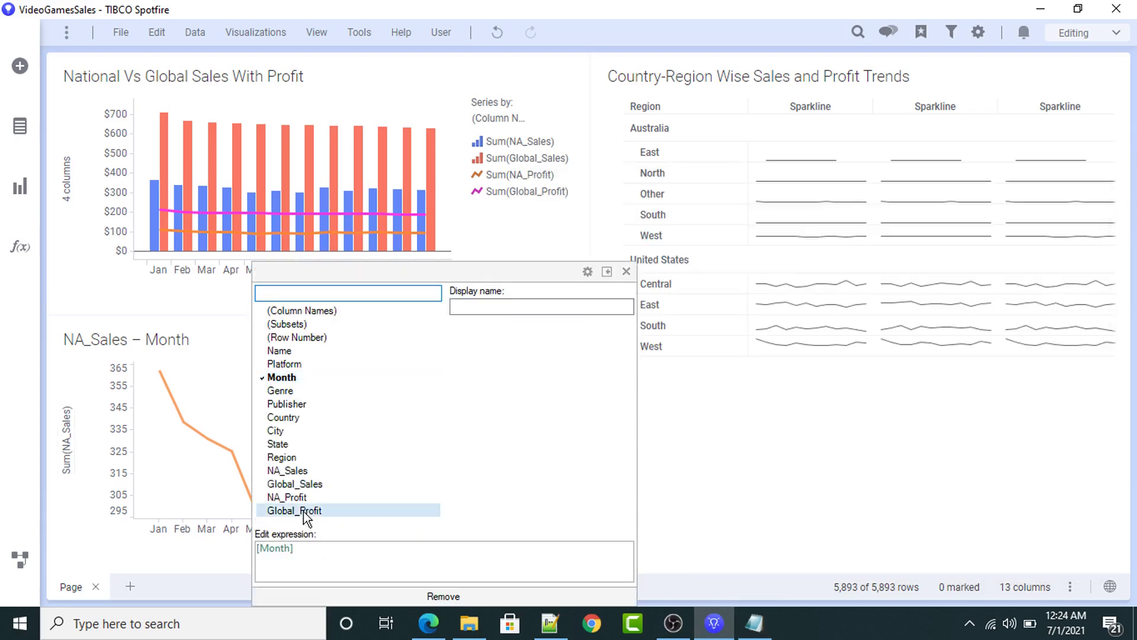
click(284, 365)
click(625, 272)
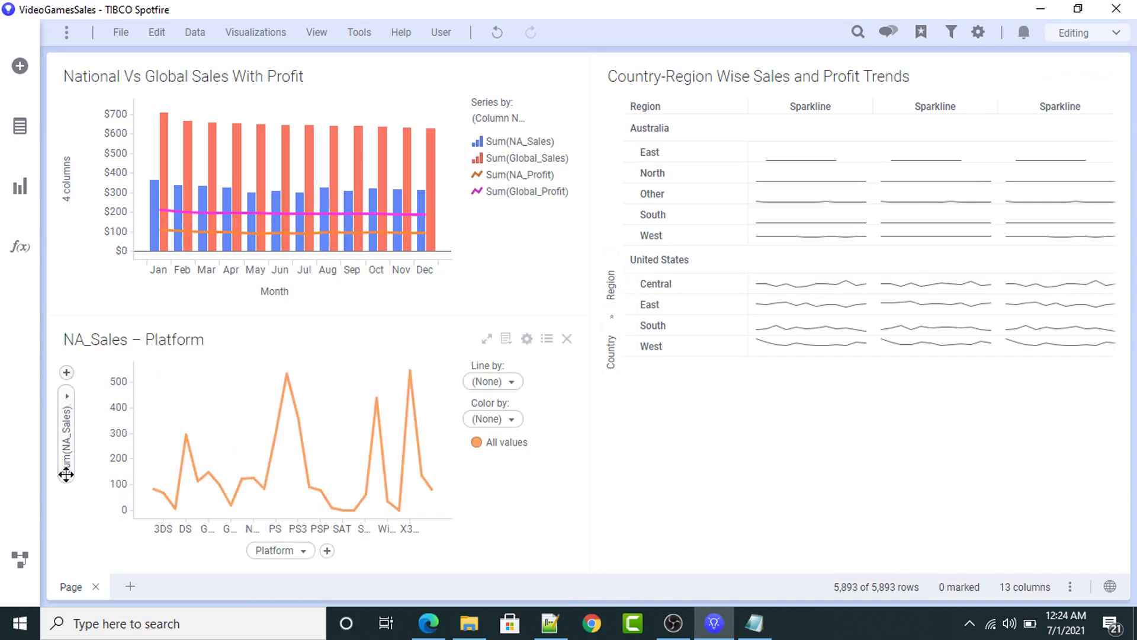
click(67, 373)
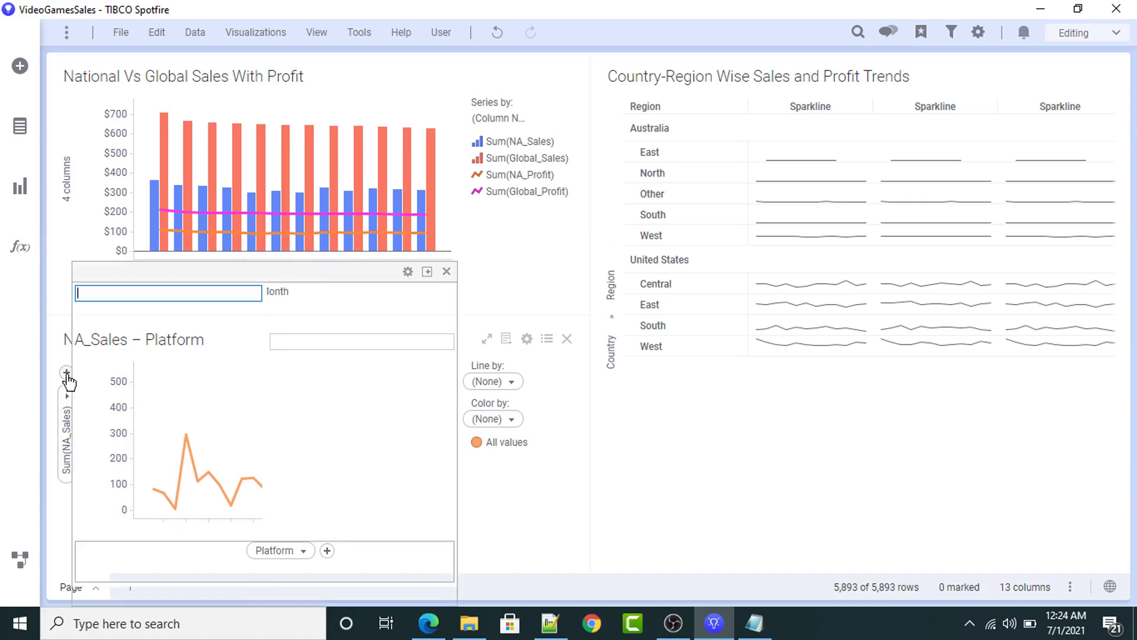
click(143, 457)
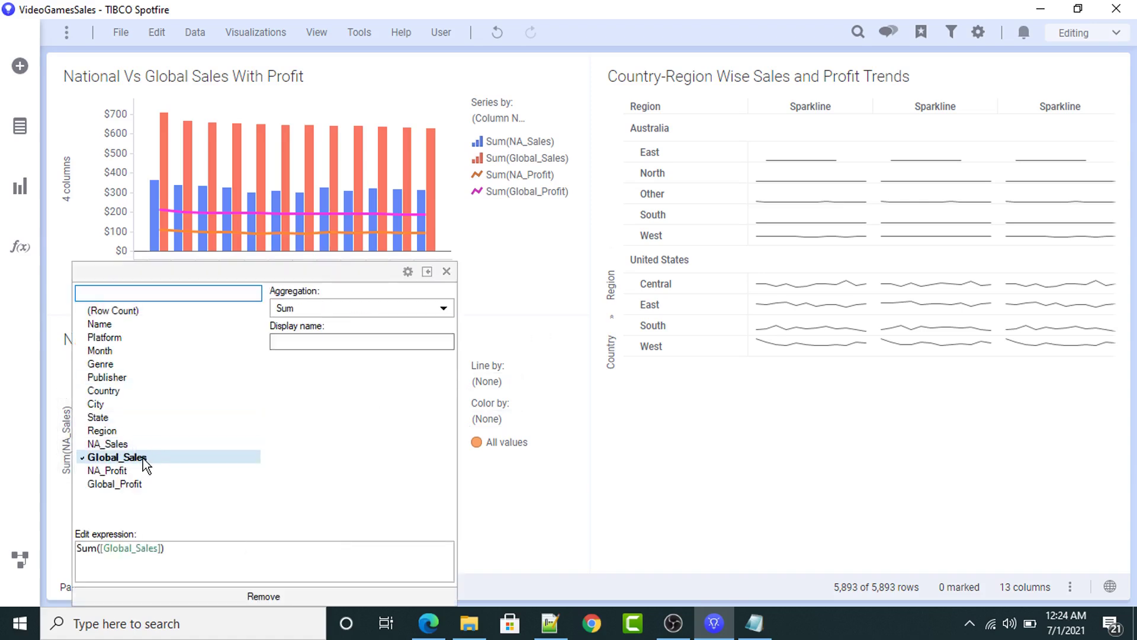
click(449, 272)
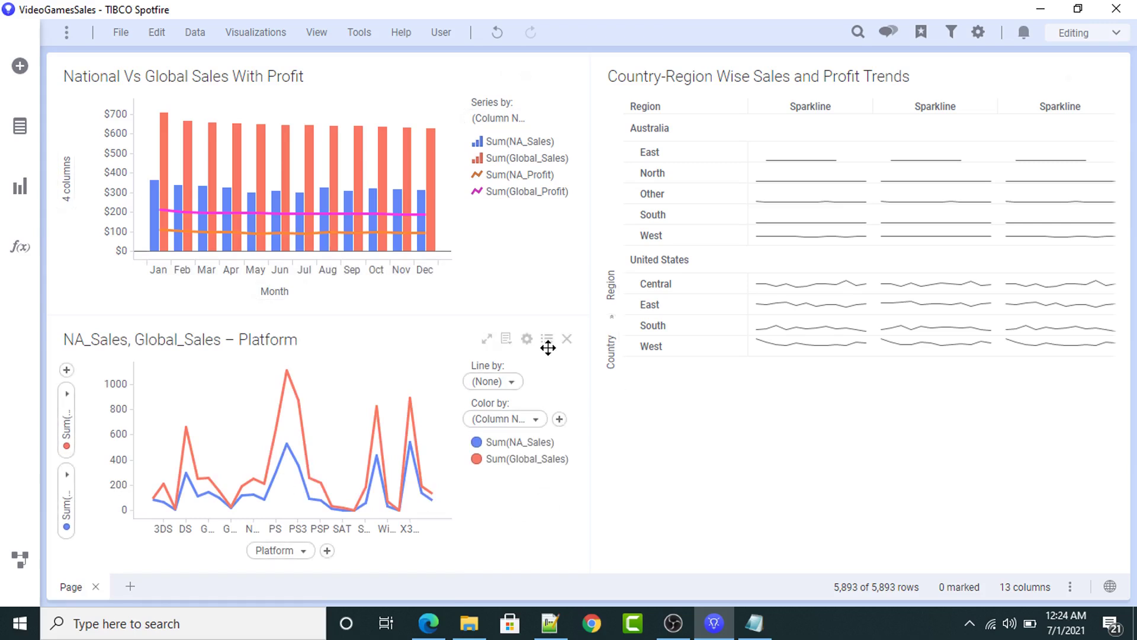
- Maximize the platform line chart and split its lines by Country
click(487, 339)
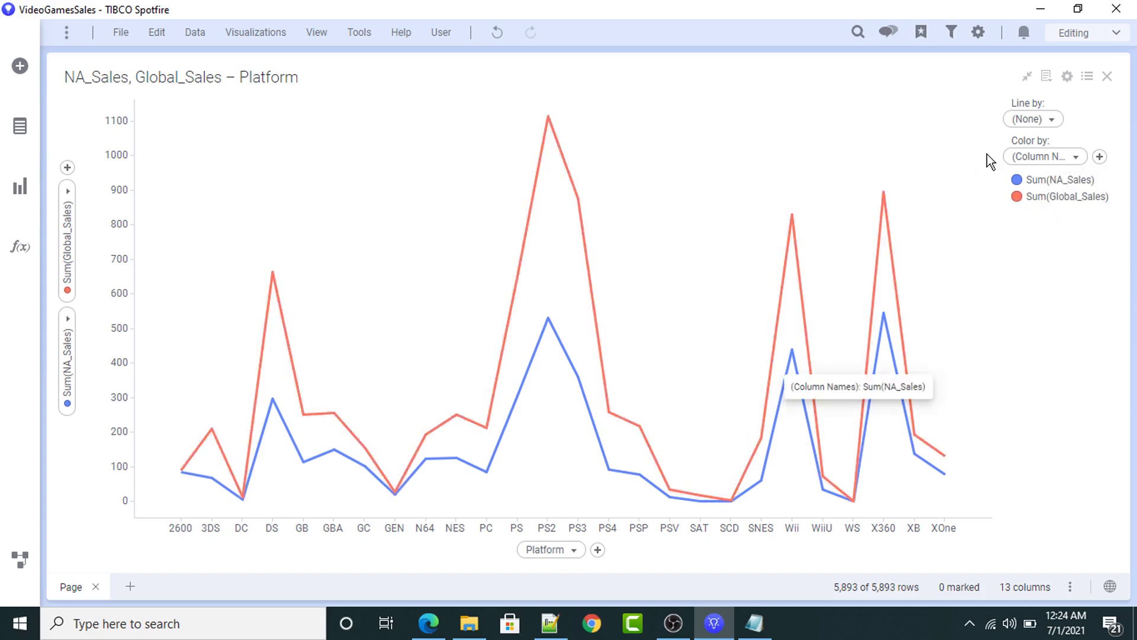
click(1052, 119)
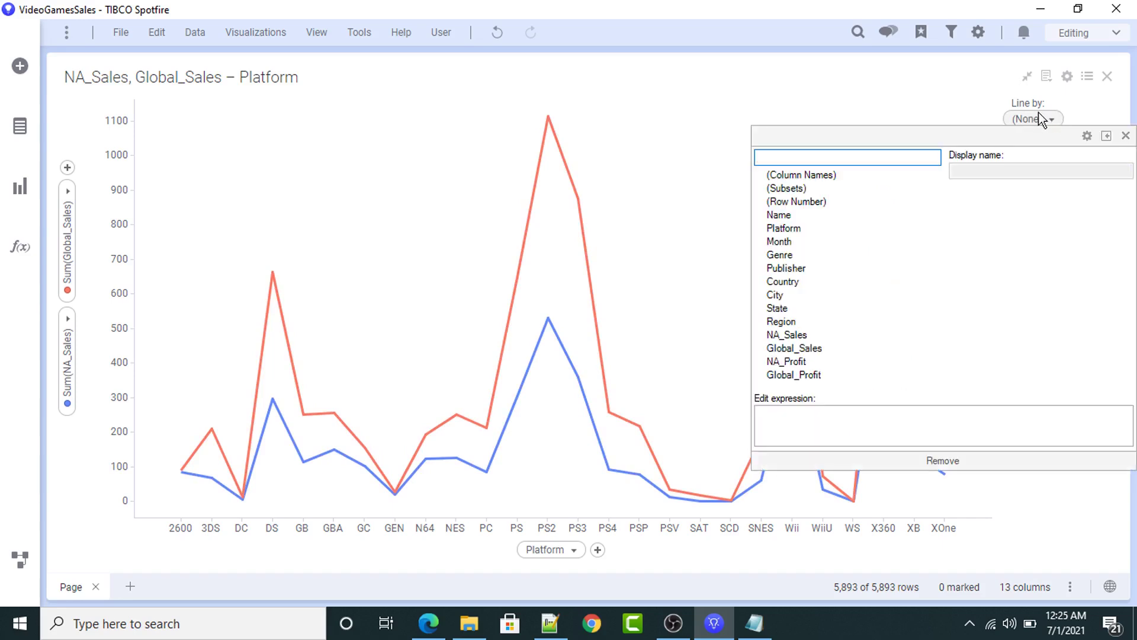
click(788, 283)
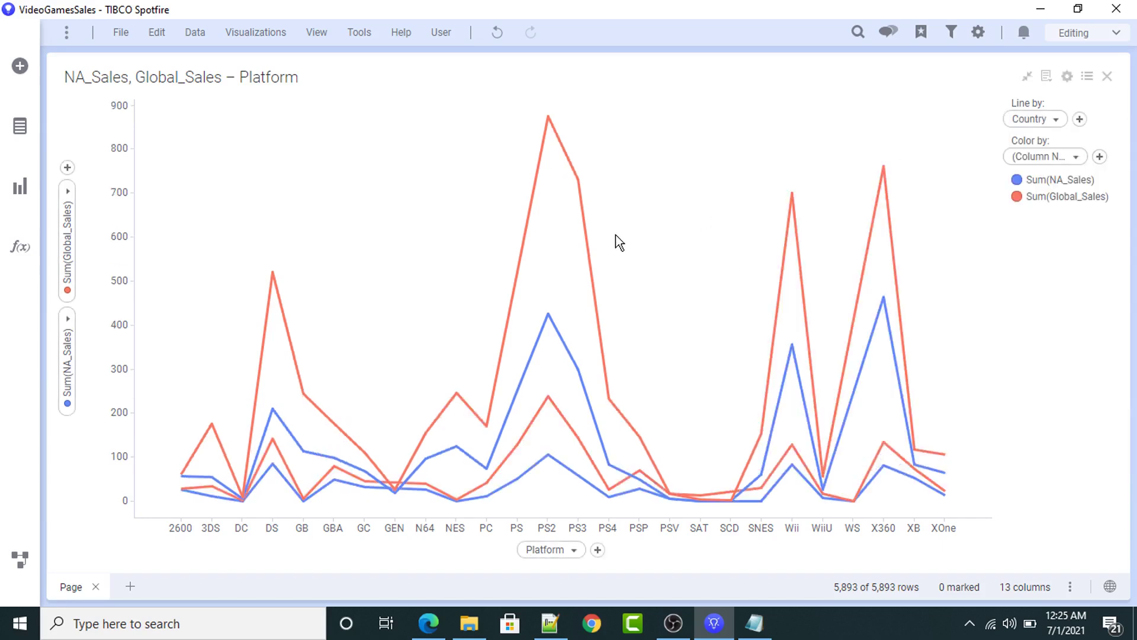
mouse_move(546, 126)
mouse_move(550, 396)
- Format the line chart's Y-axis as US dollar currency with 0 decimals and standard short number format, and restore the chart to its normal size
click(122, 304)
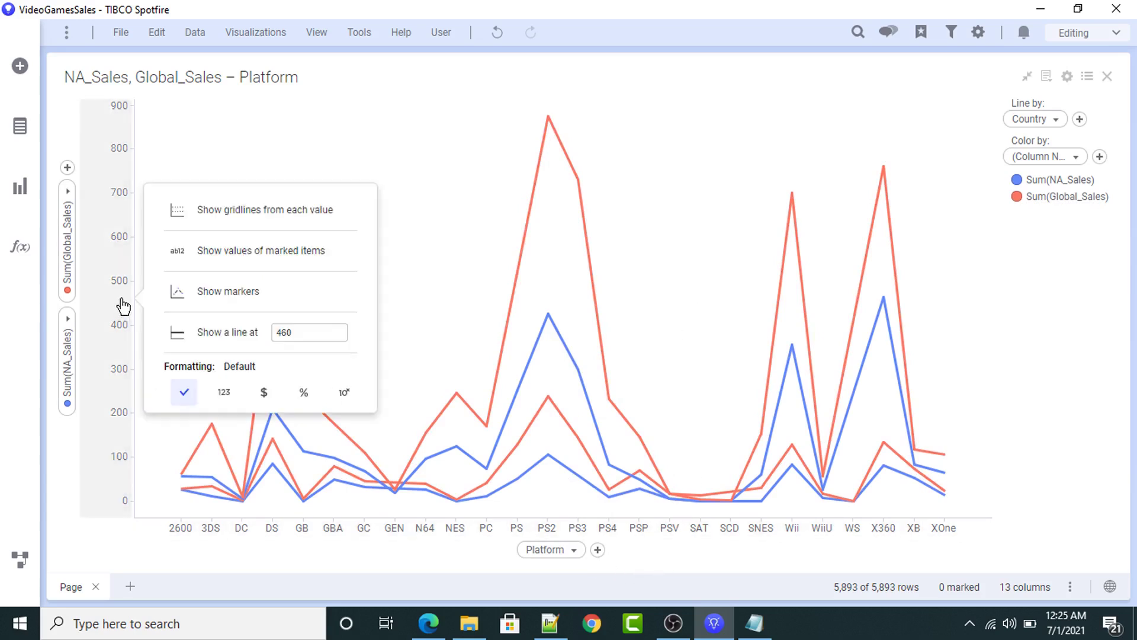
click(264, 393)
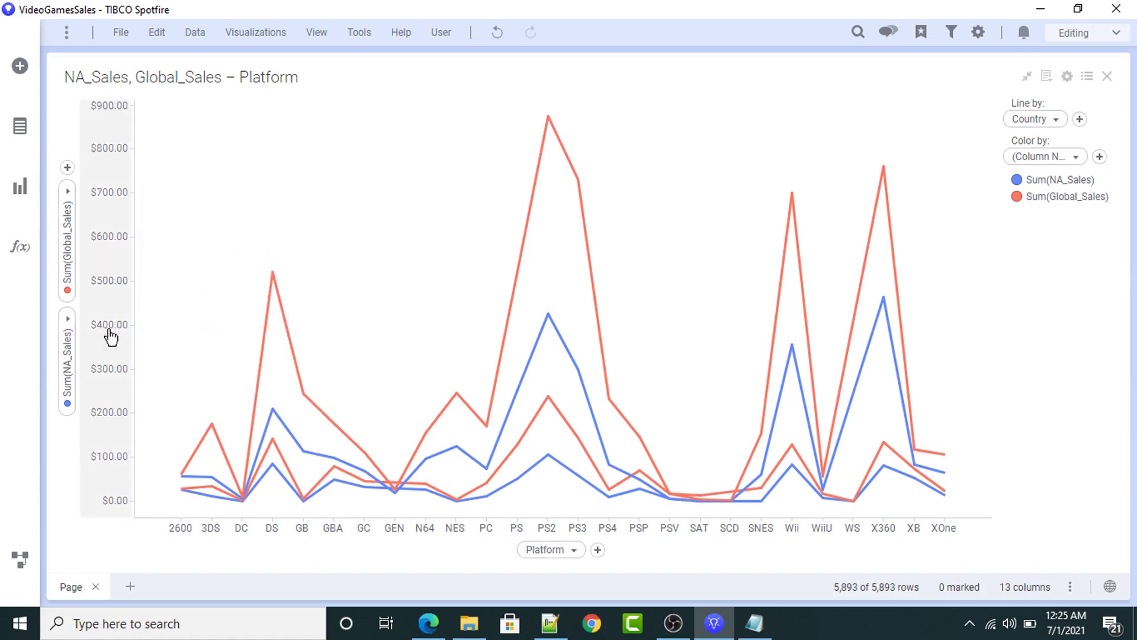
click(143, 329)
click(394, 424)
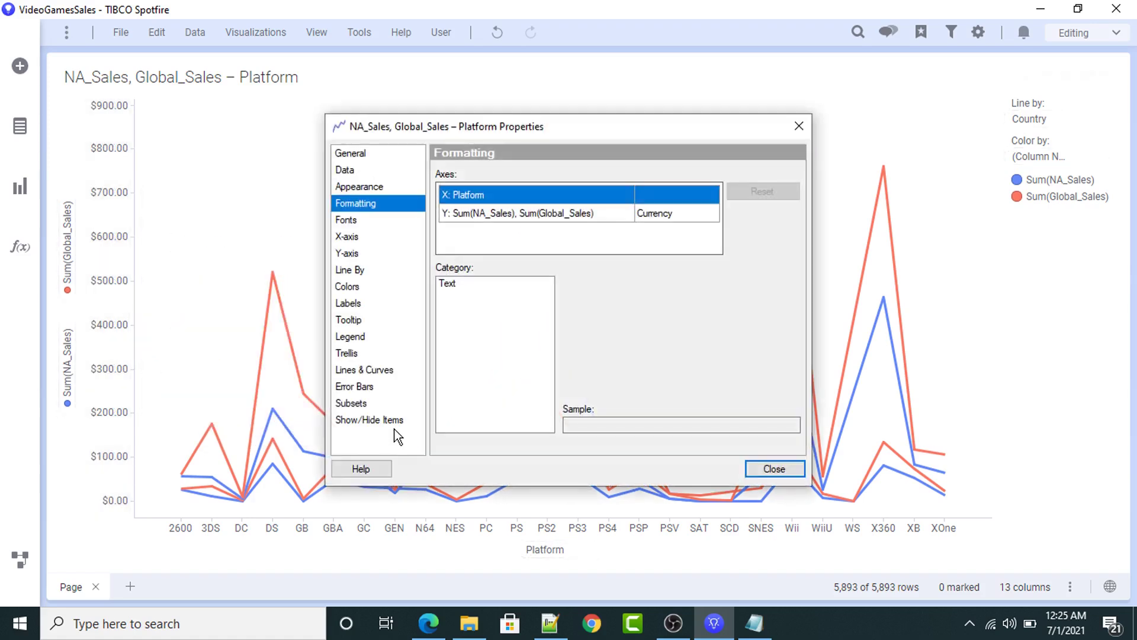
click(479, 213)
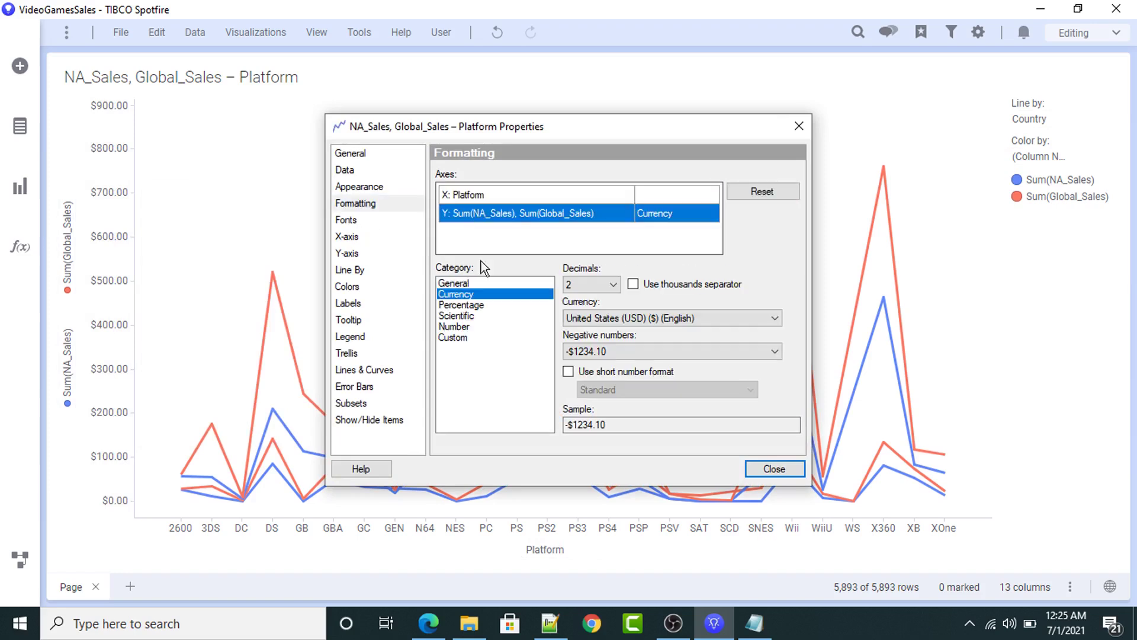
click(597, 286)
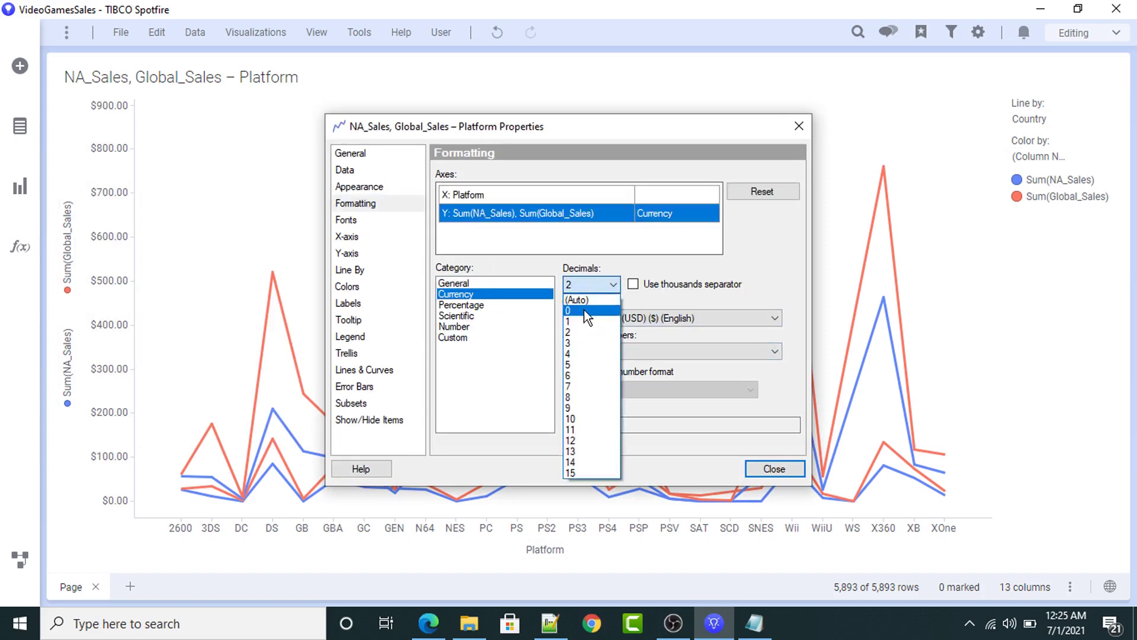
click(584, 310)
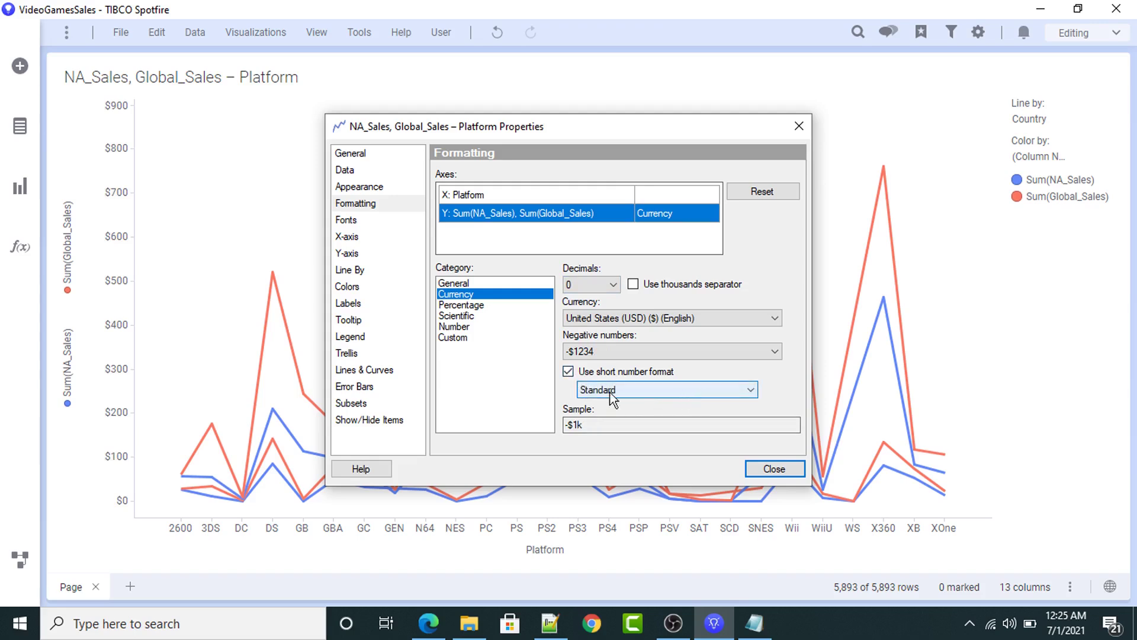
click(772, 467)
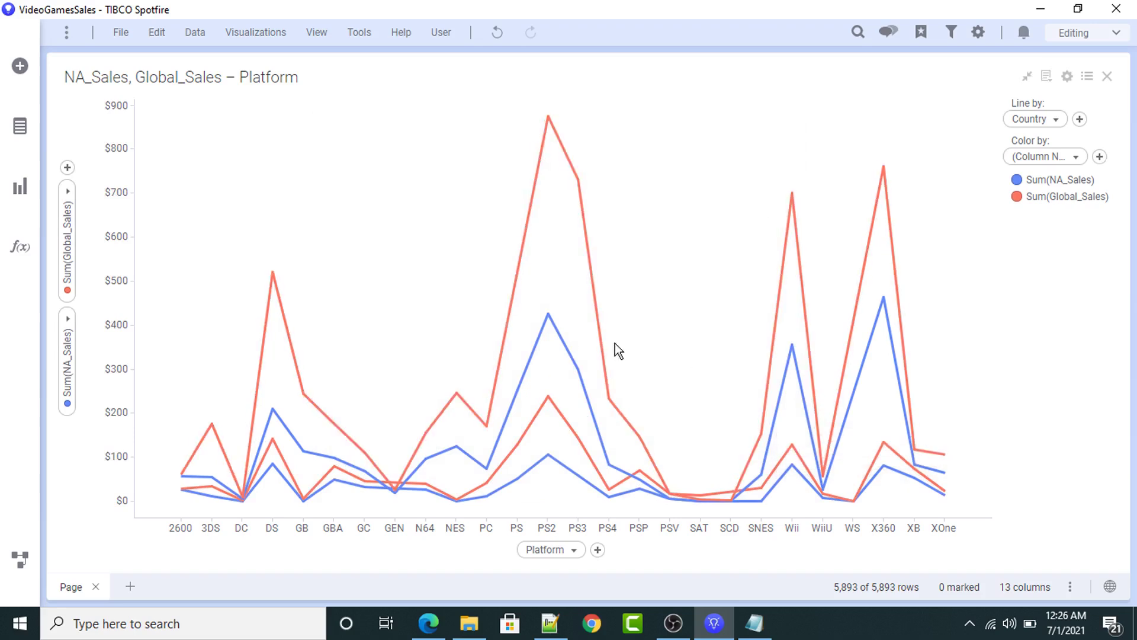
click(1028, 80)
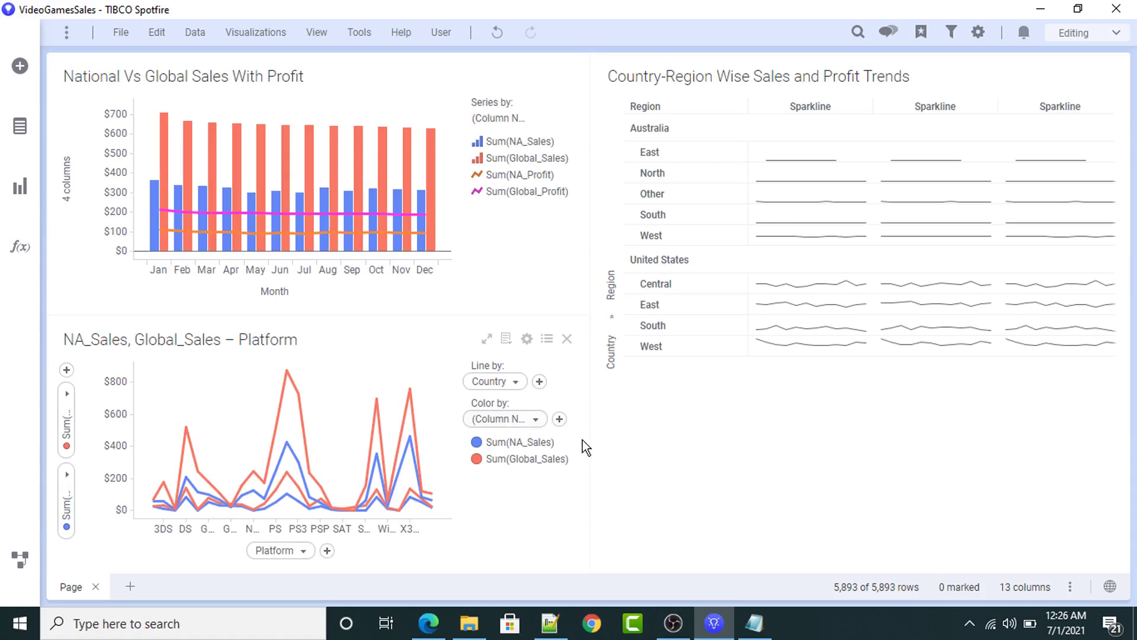
- Narrow the combination and line charts slightly and place a treemap below the graphical table
drag(590, 420, 605, 421)
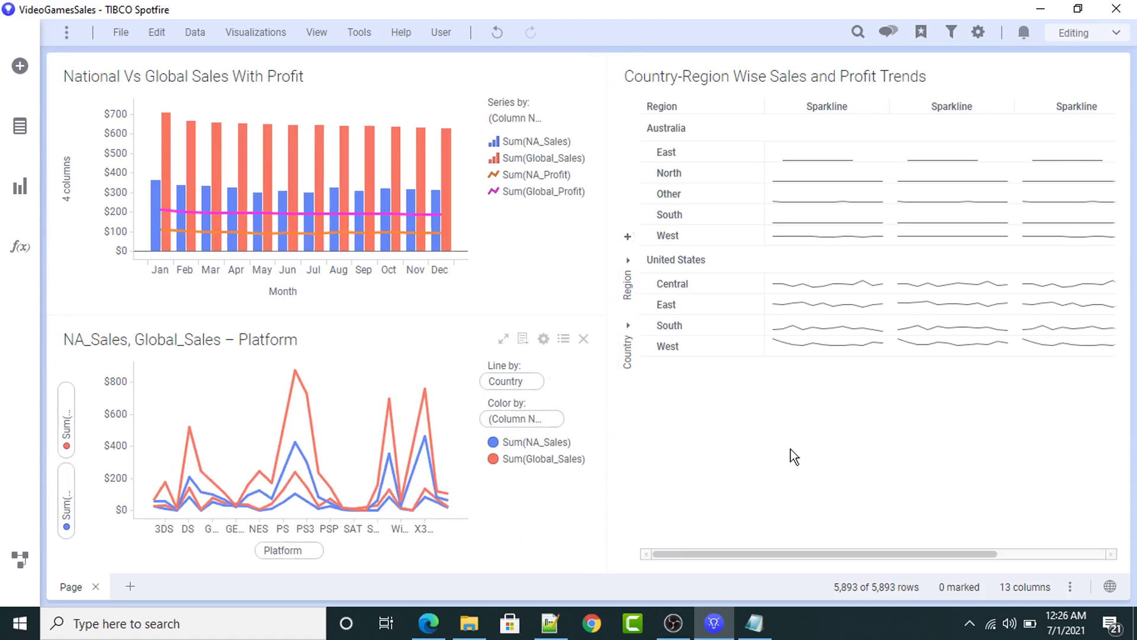
mouse_move(606, 424)
mouse_down()
mouse_move(573, 427)
mouse_move(584, 424)
mouse_up()
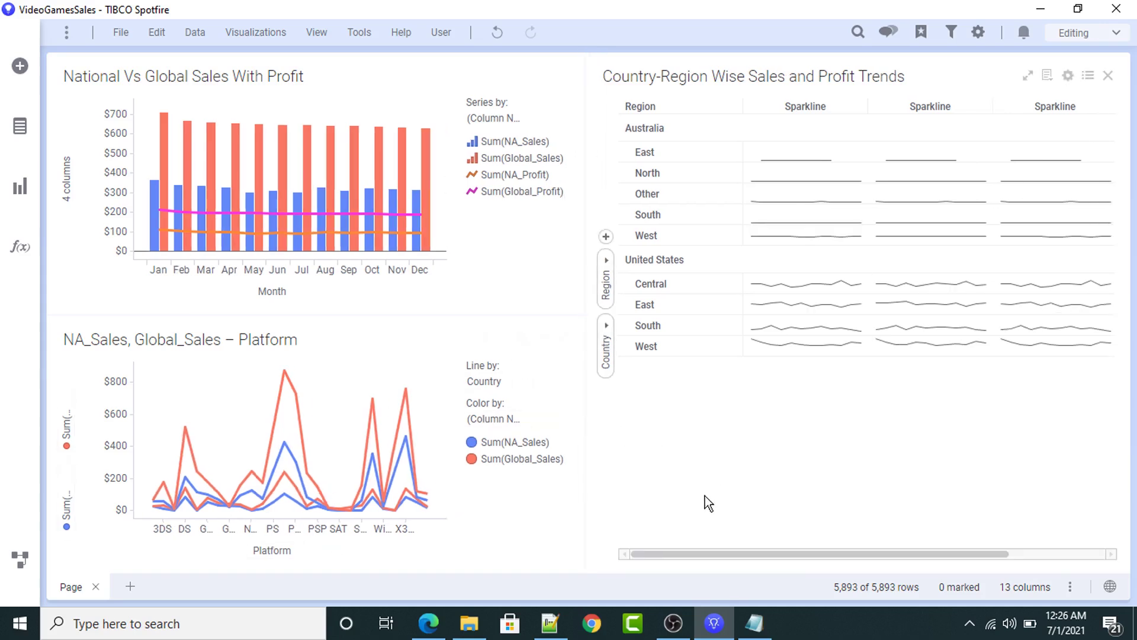
click(23, 200)
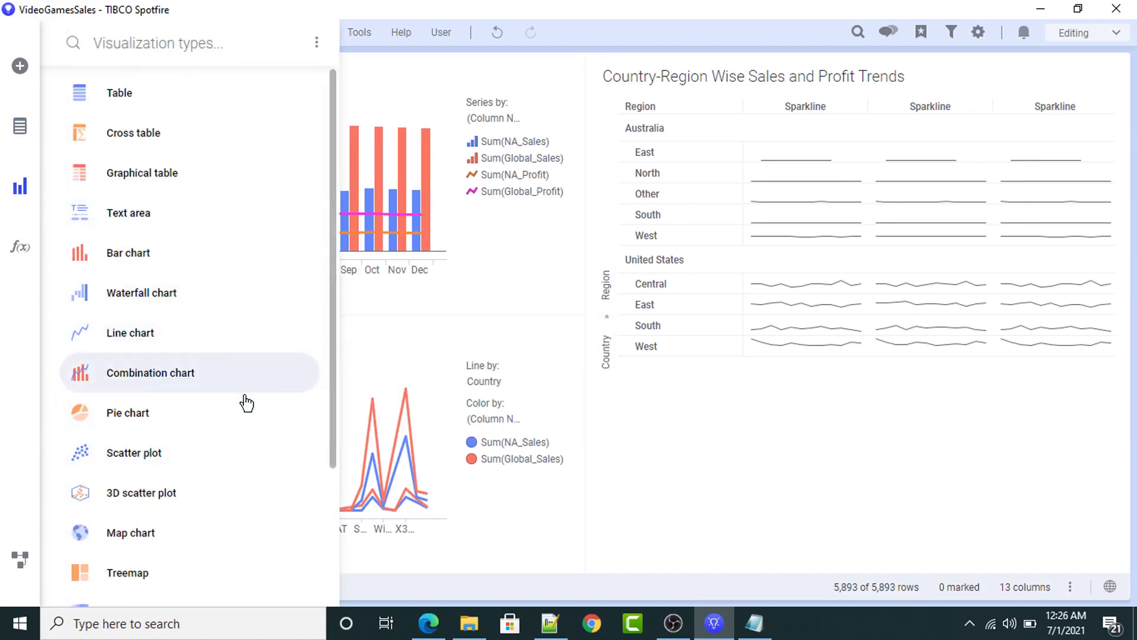
drag(157, 571, 762, 438)
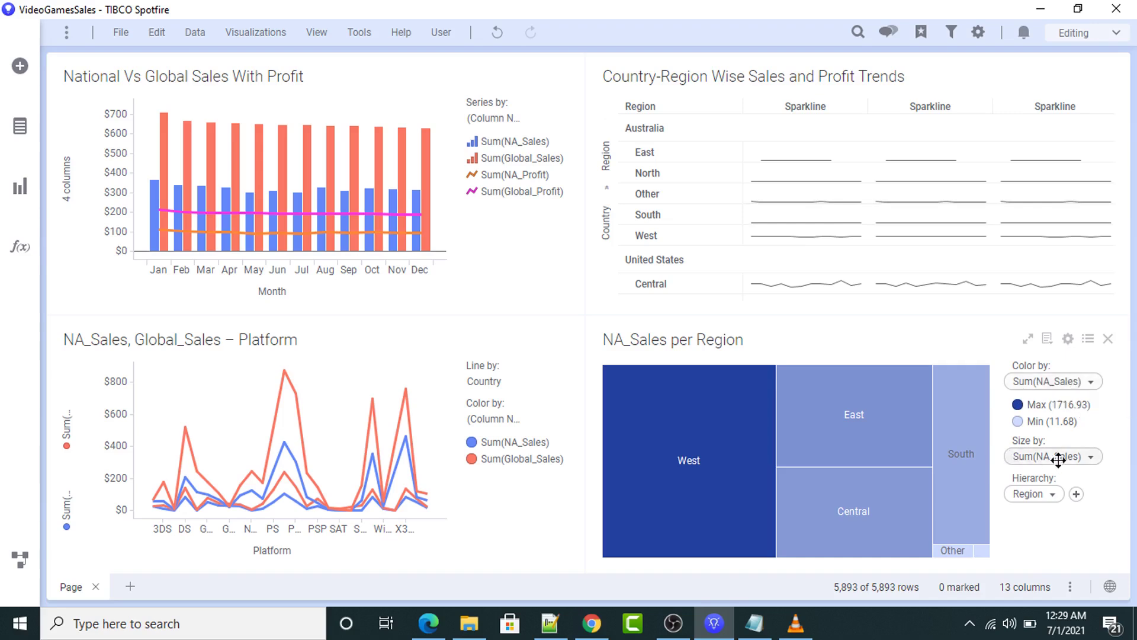
- Set the treemap's tile size to Sum(Global_Sales)
click(1090, 456)
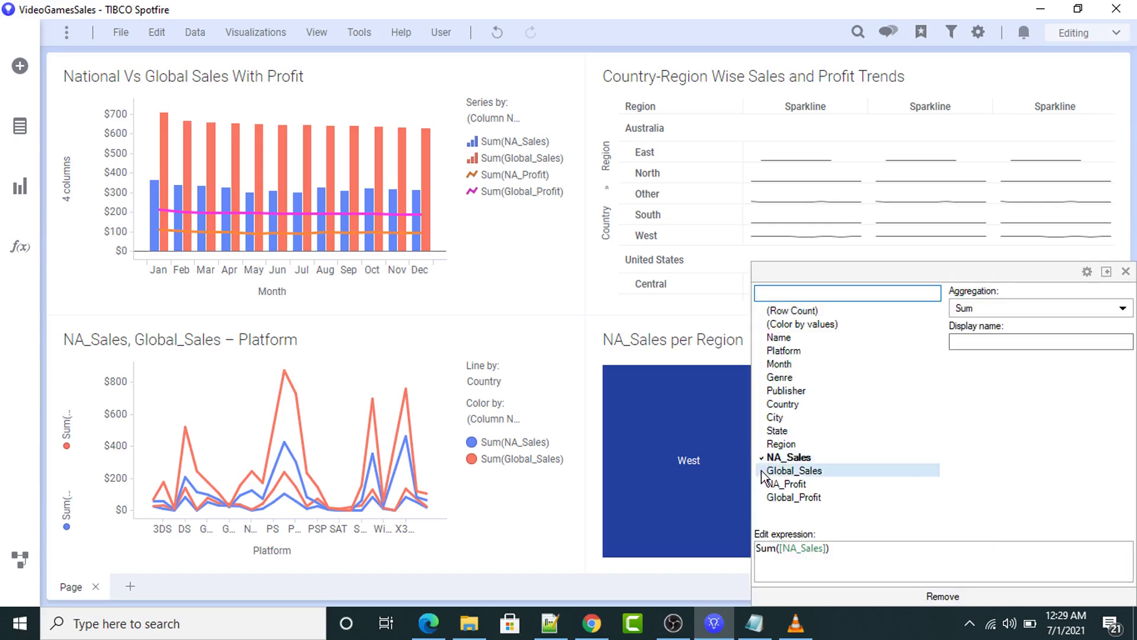
click(803, 470)
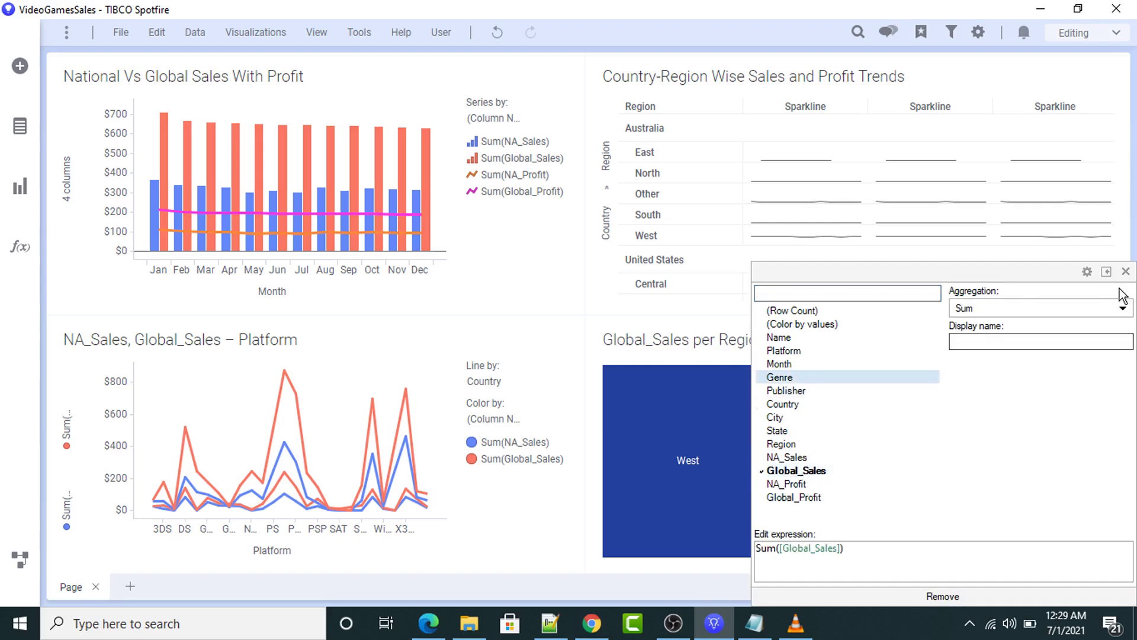
click(1126, 271)
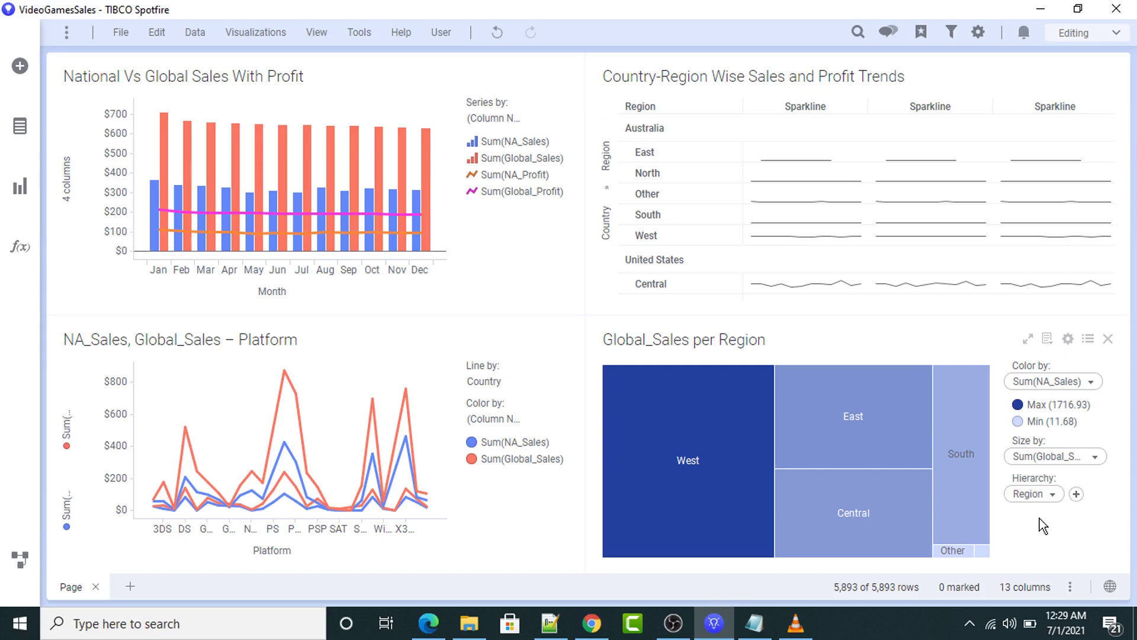
- Add State beneath Region in the treemap's hierarchy and try marking individual state tiles
click(1076, 494)
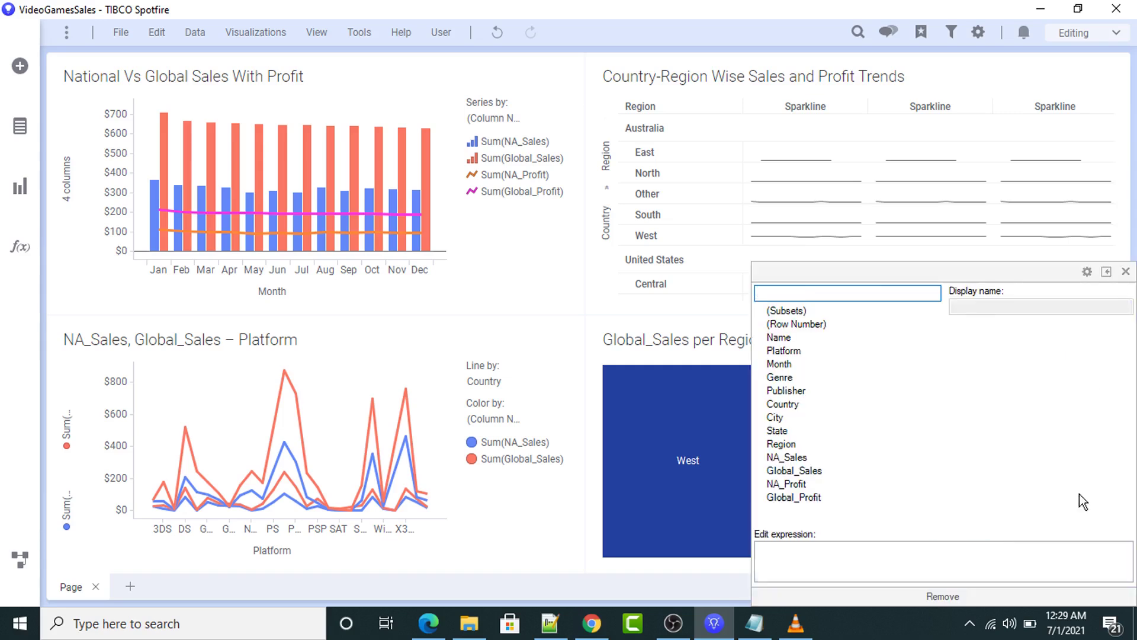
click(779, 431)
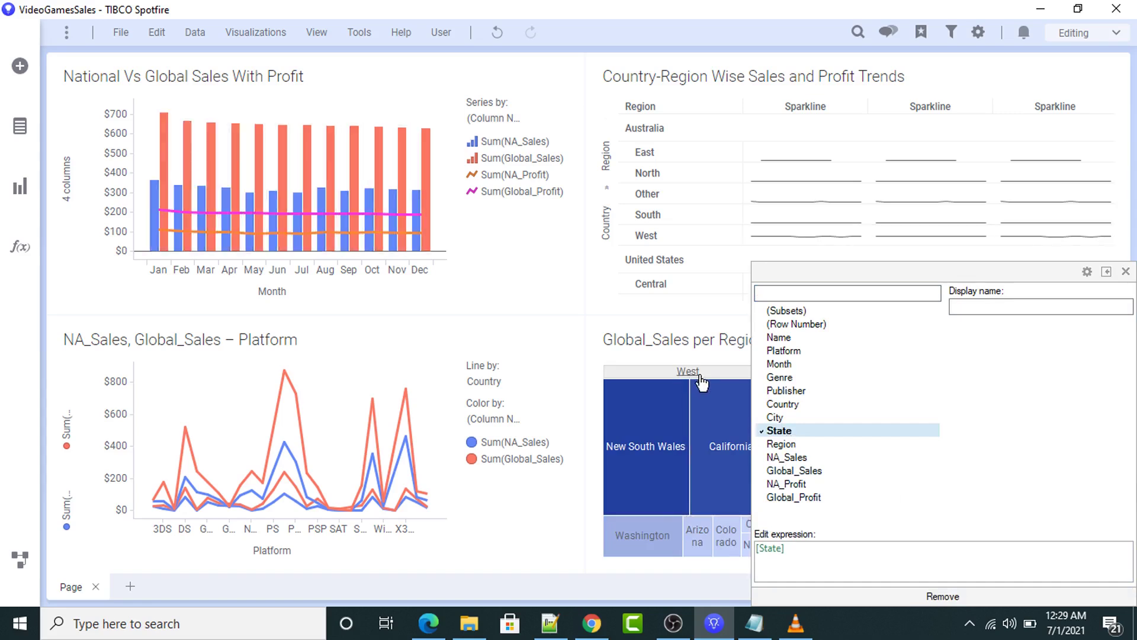
click(644, 443)
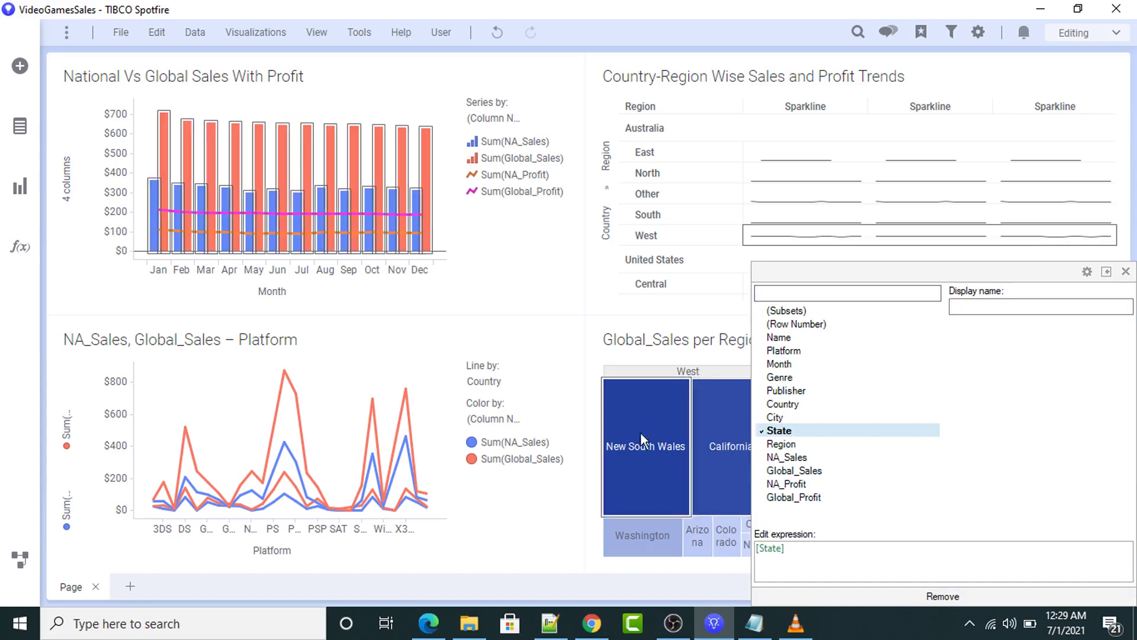
click(663, 463)
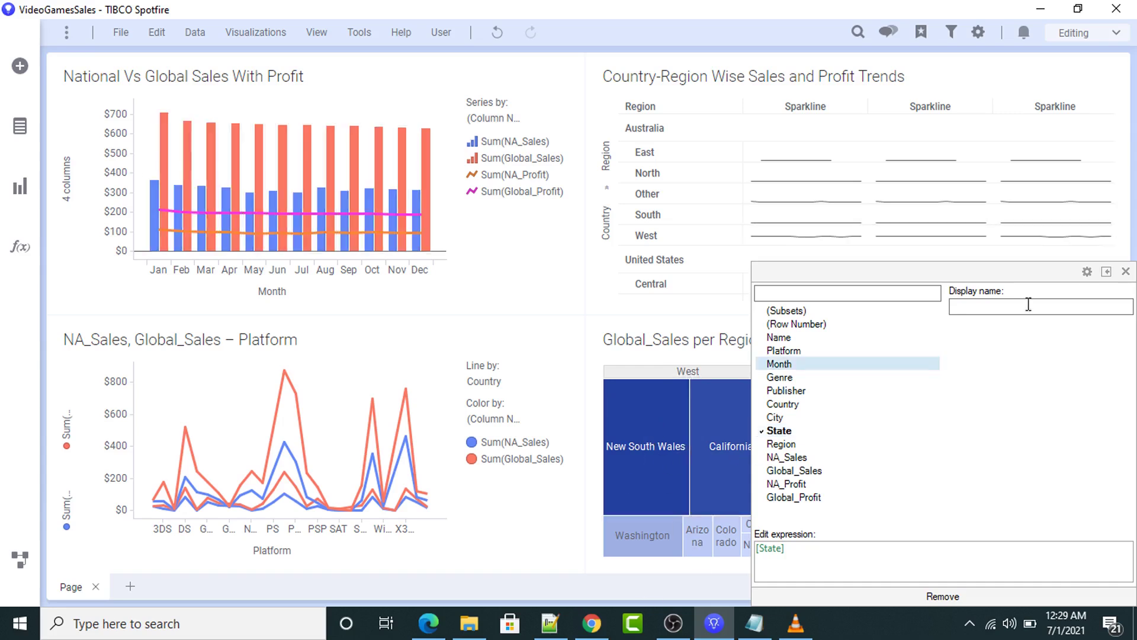
click(1125, 271)
click(835, 386)
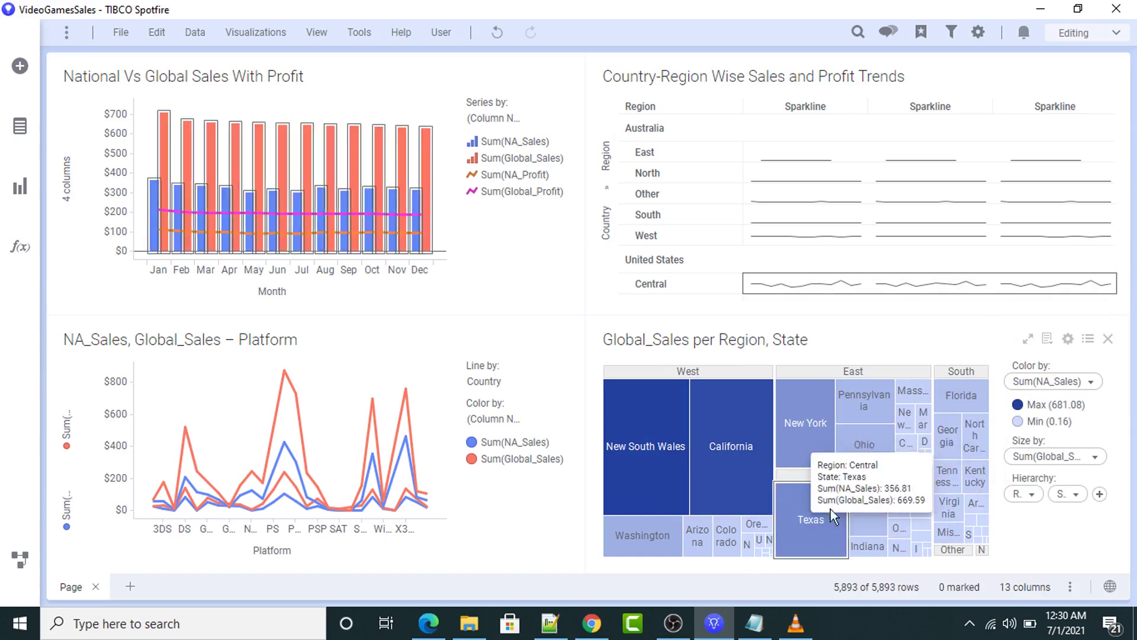
click(1099, 495)
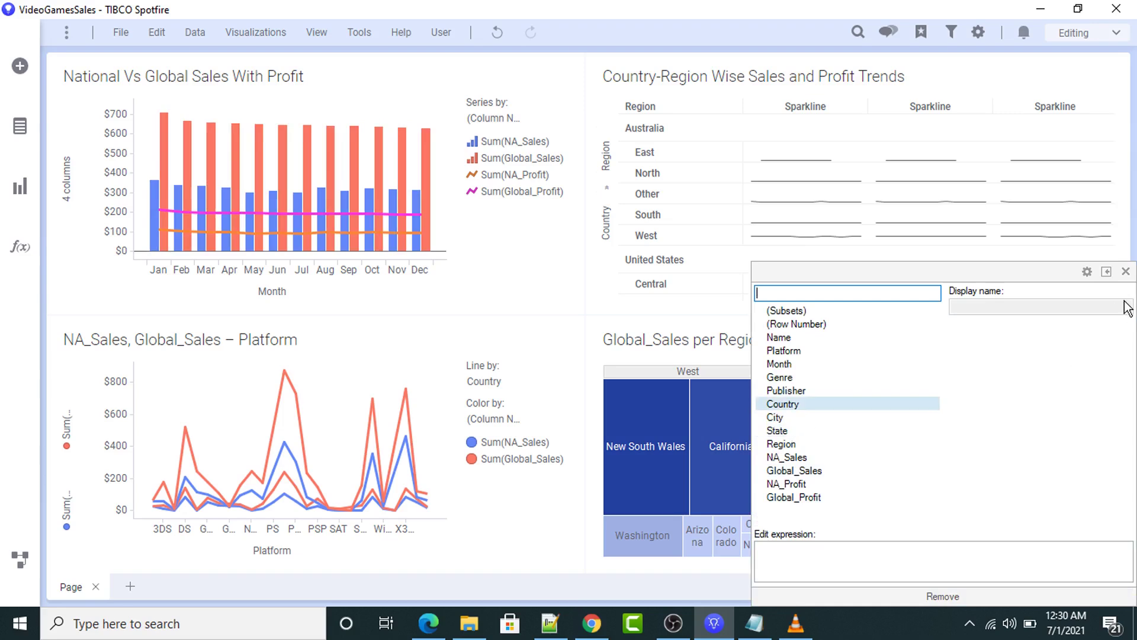
click(1125, 272)
- Hide the treemap's legend
mouse_move(1061, 523)
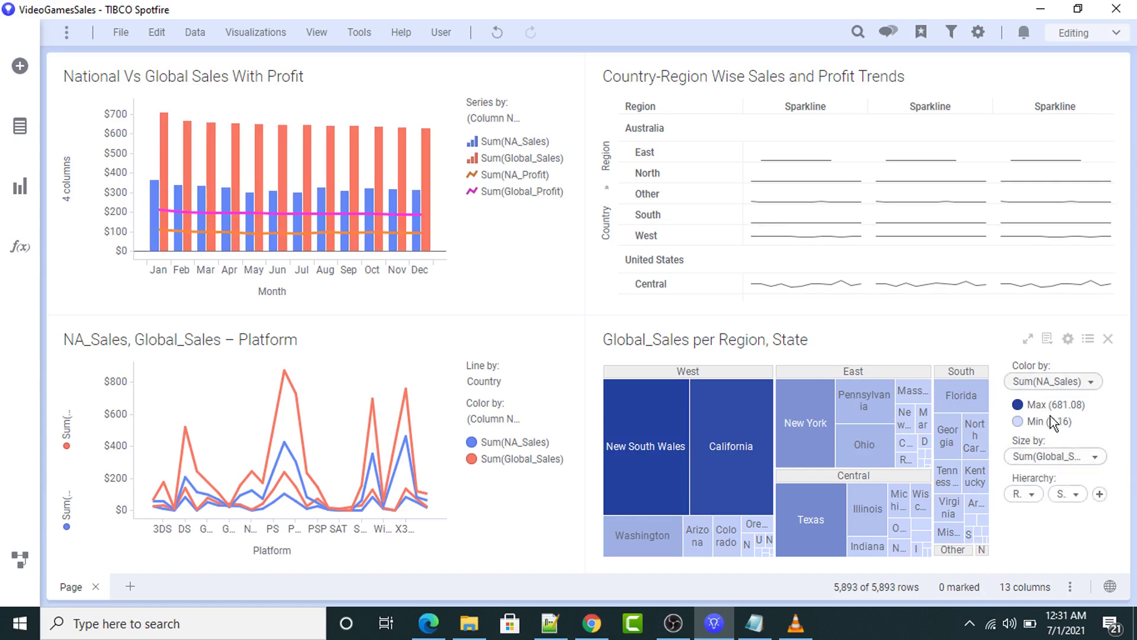
click(1051, 338)
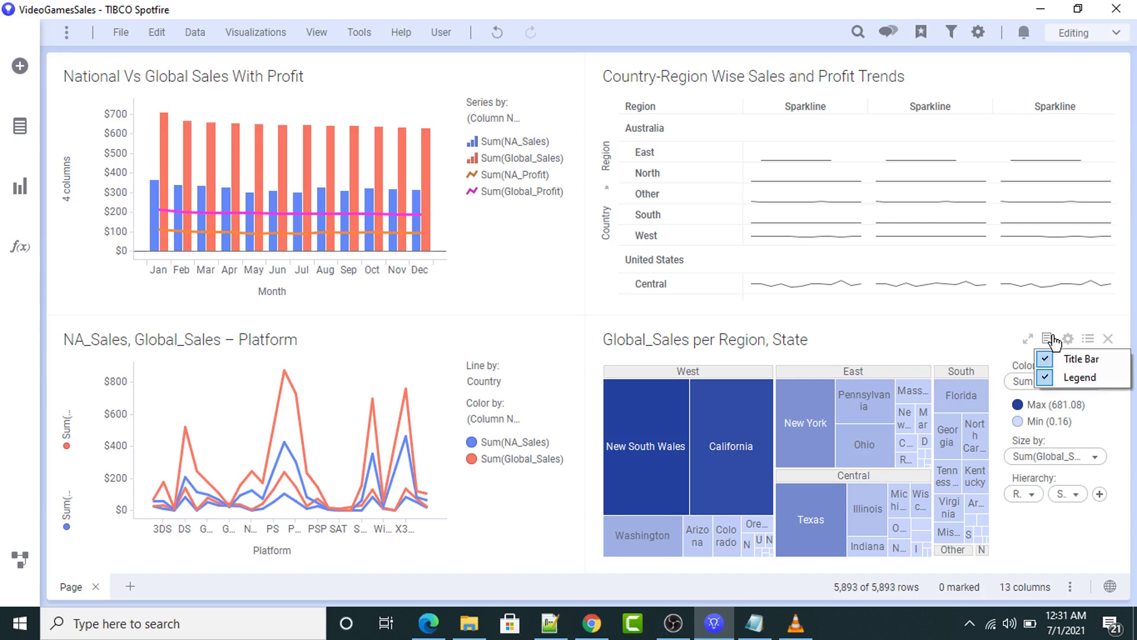
click(1048, 379)
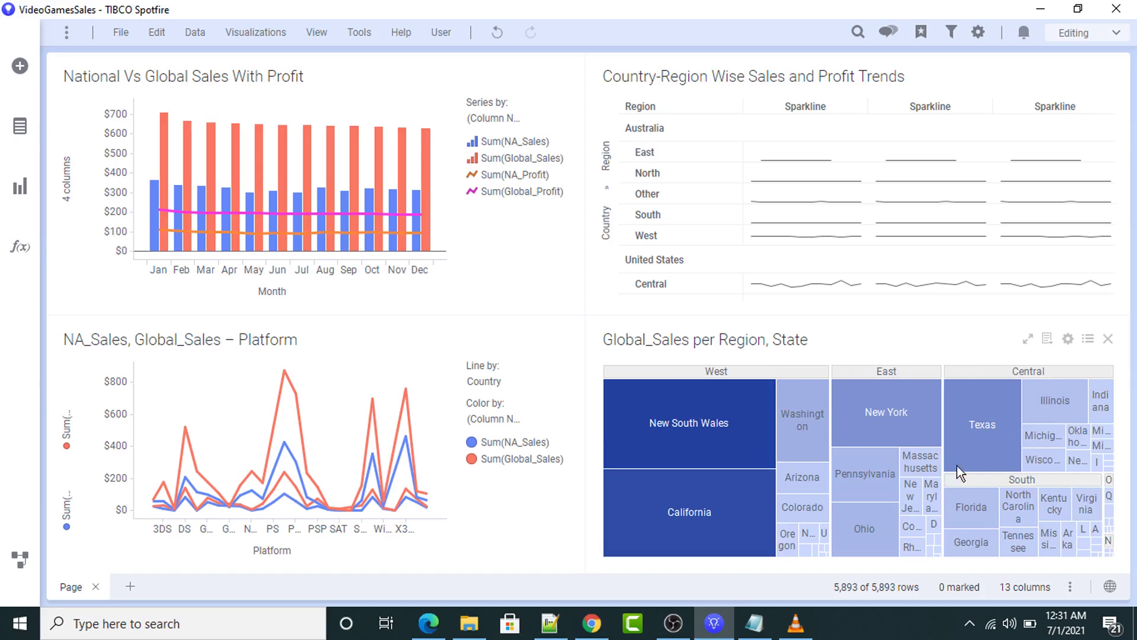
- Copy "Region and State Wise Nat & Global Sales" from the Notepad notes and use it as the treemap's title
click(753, 623)
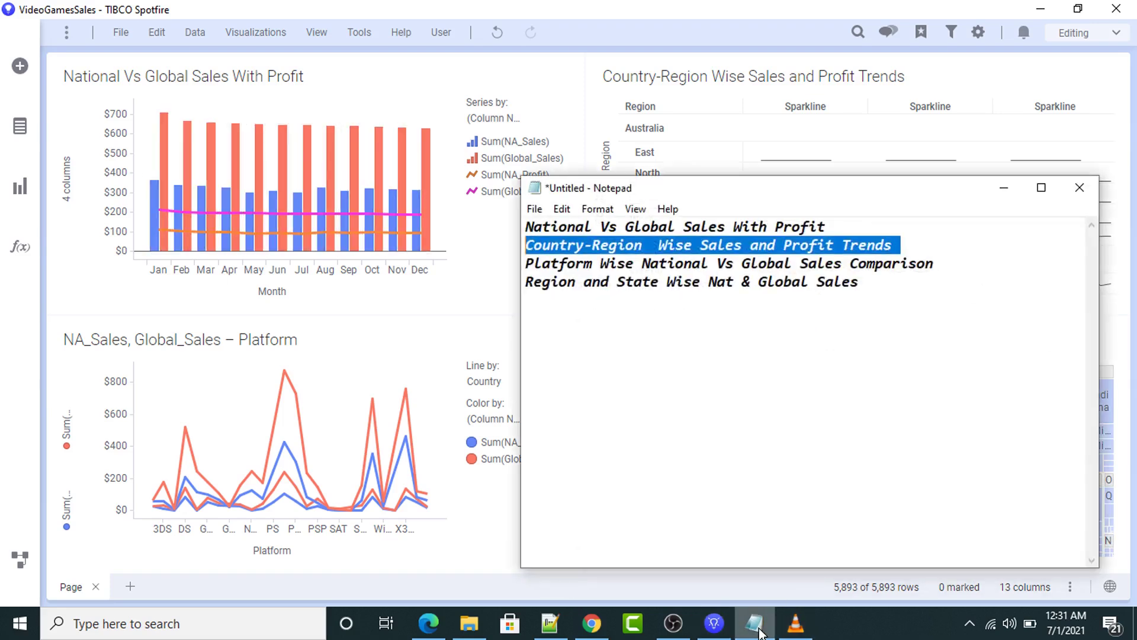
drag(860, 282, 527, 284)
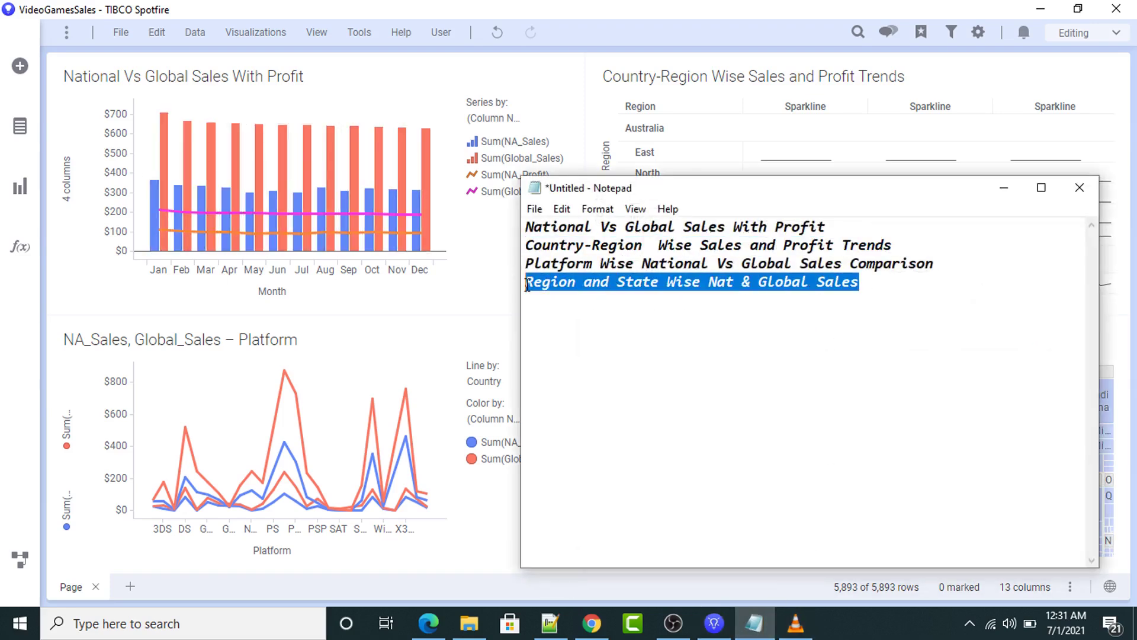
right_click(586, 289)
click(591, 342)
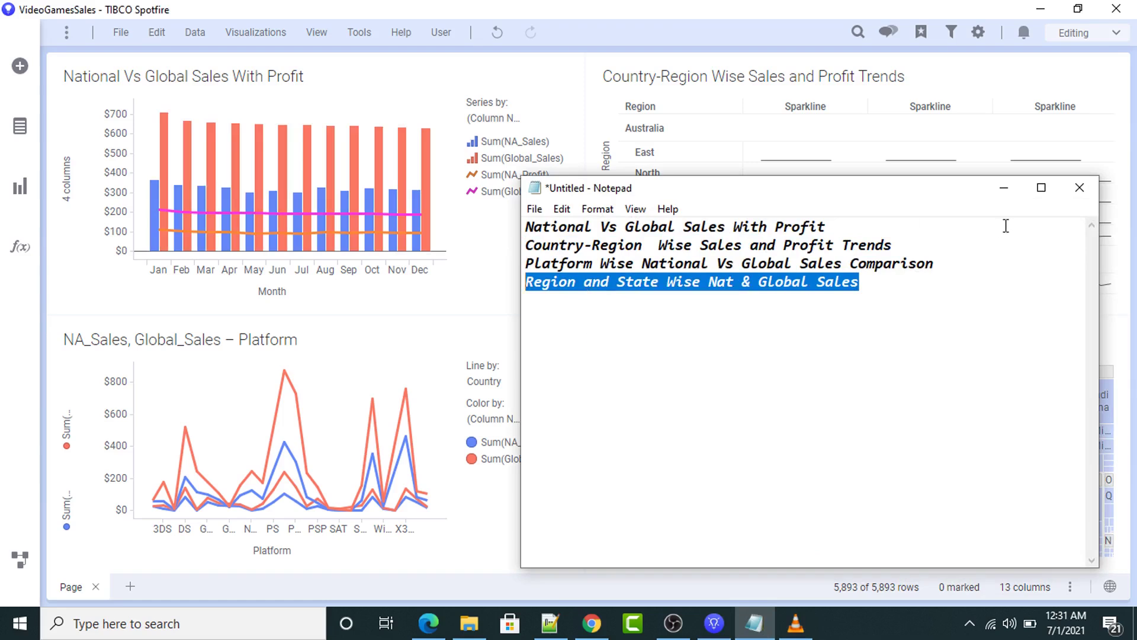
click(1001, 189)
double_click(712, 339)
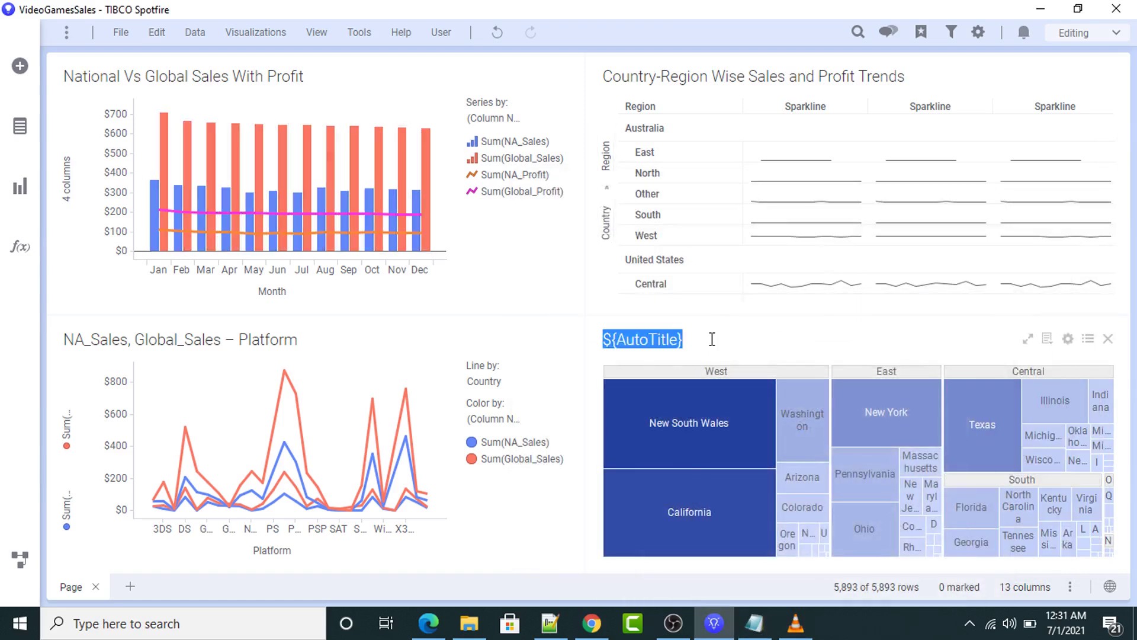
key(ctrl+v)
key(Return)
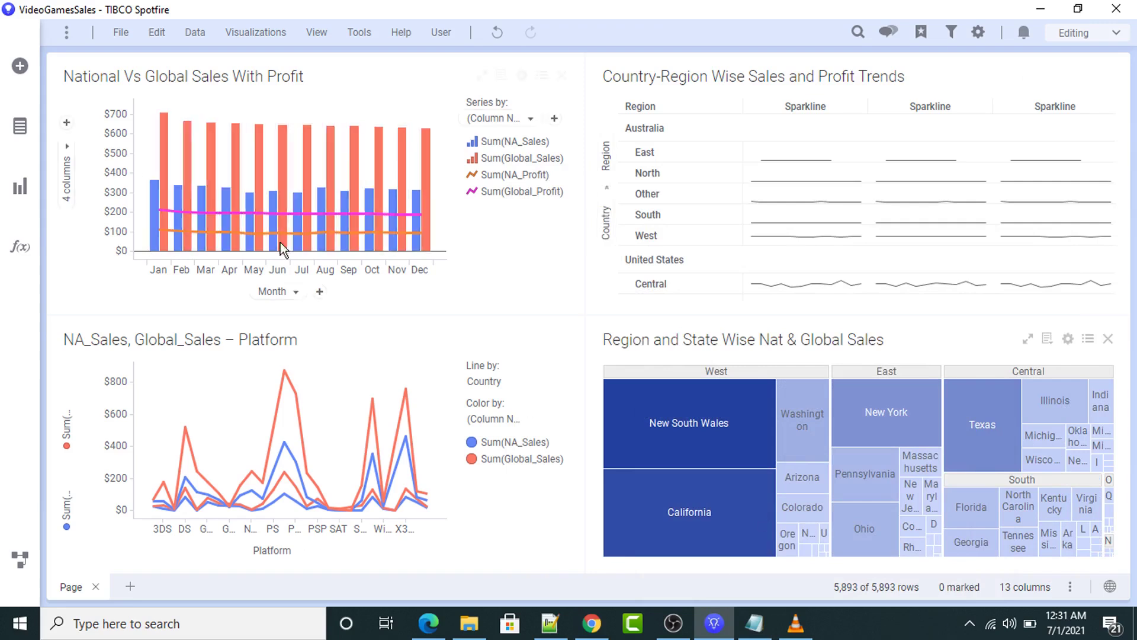
- Copy "Platform Wise National Vs Global Sales Comparison" from the Notepad notes and use it as the line chart's title
click(758, 628)
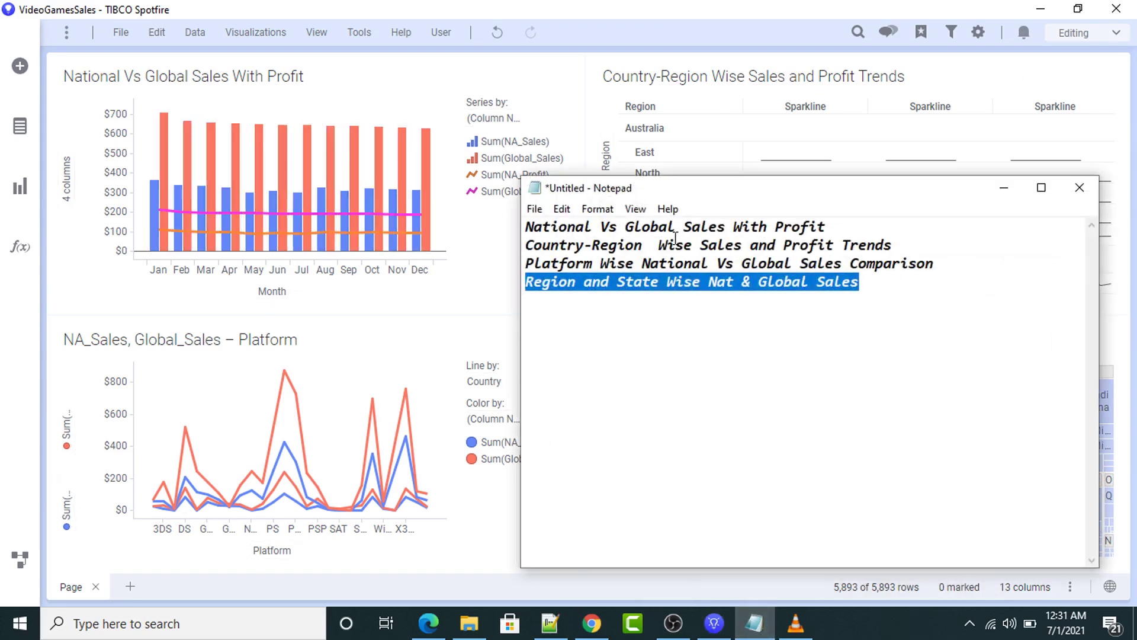
click(691, 262)
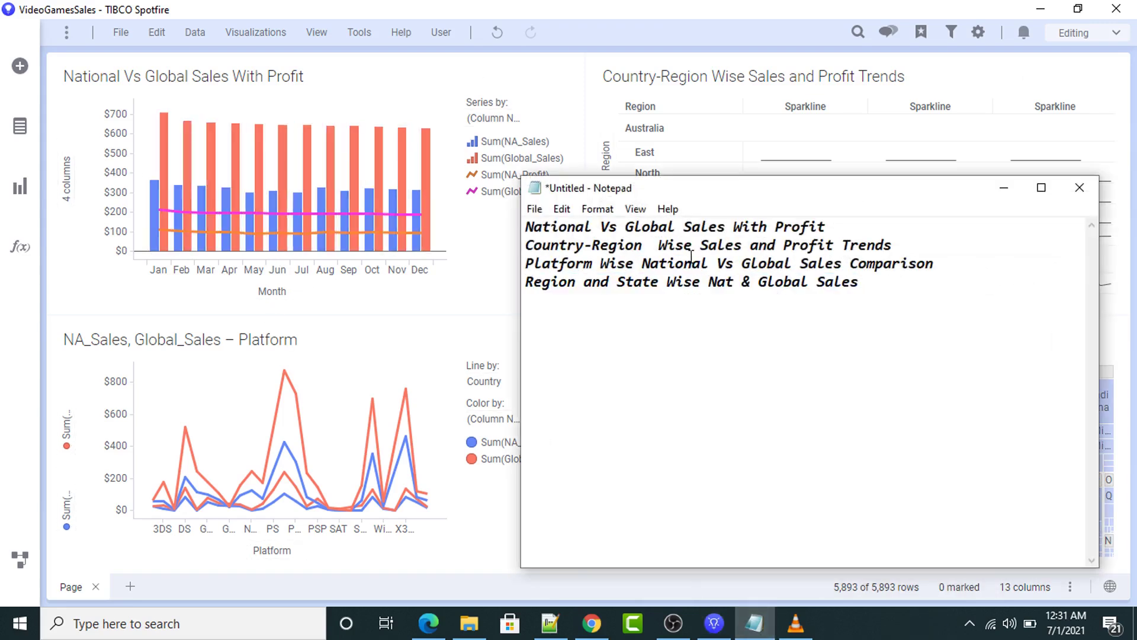
drag(946, 269, 511, 264)
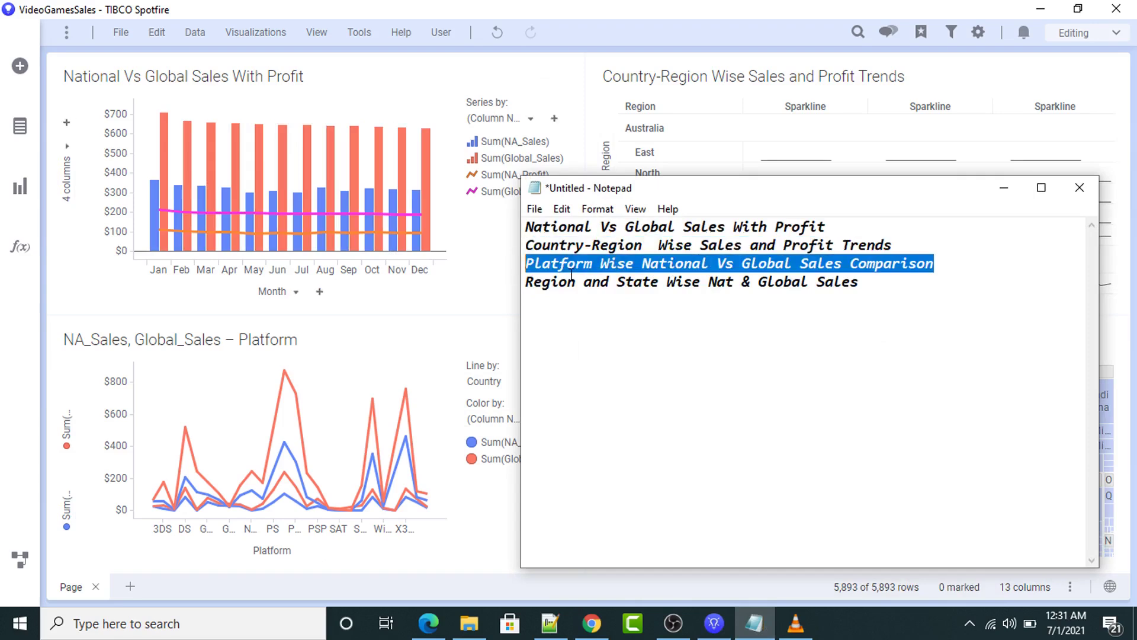
click(218, 340)
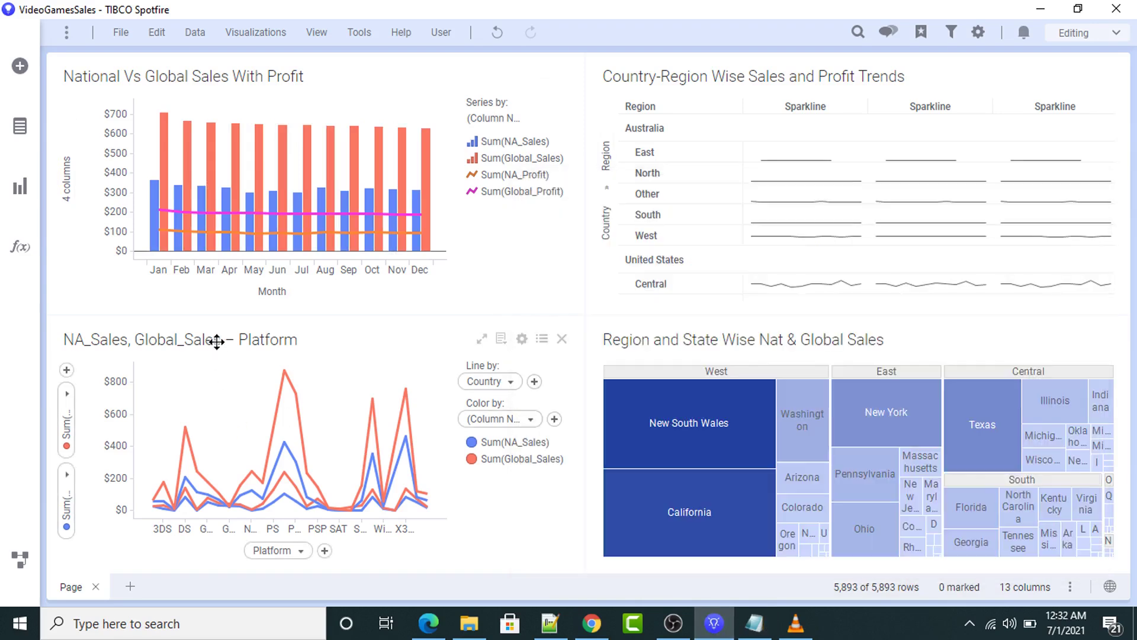
double_click(219, 342)
key(ctrl+v)
key(Return)
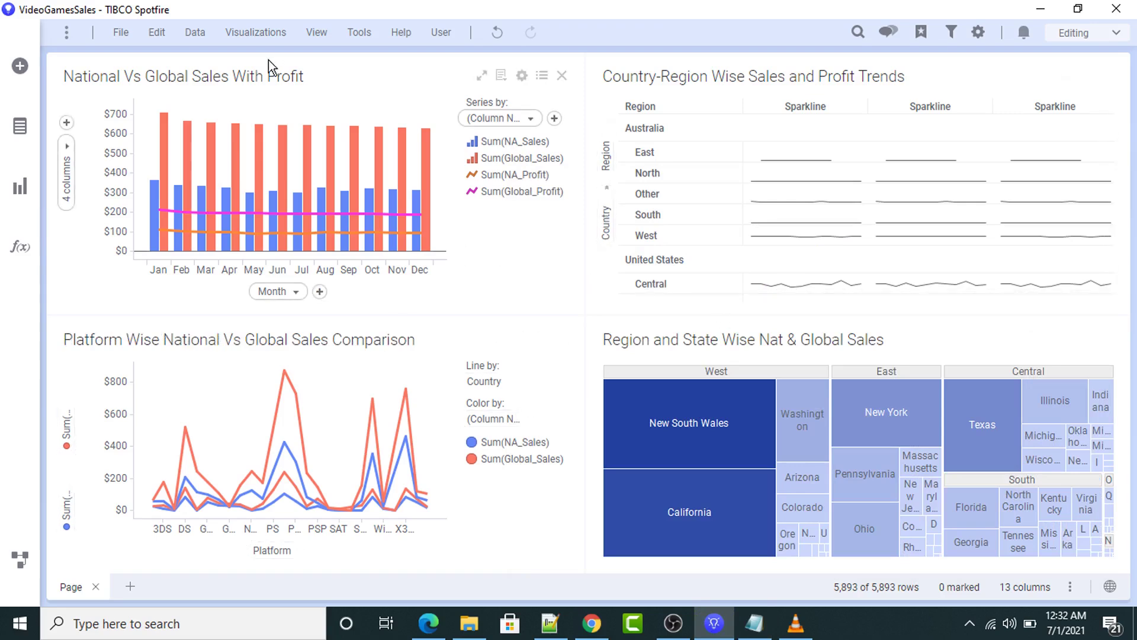
- Switch the dashboard's canvas styling to the Dark theme
click(316, 34)
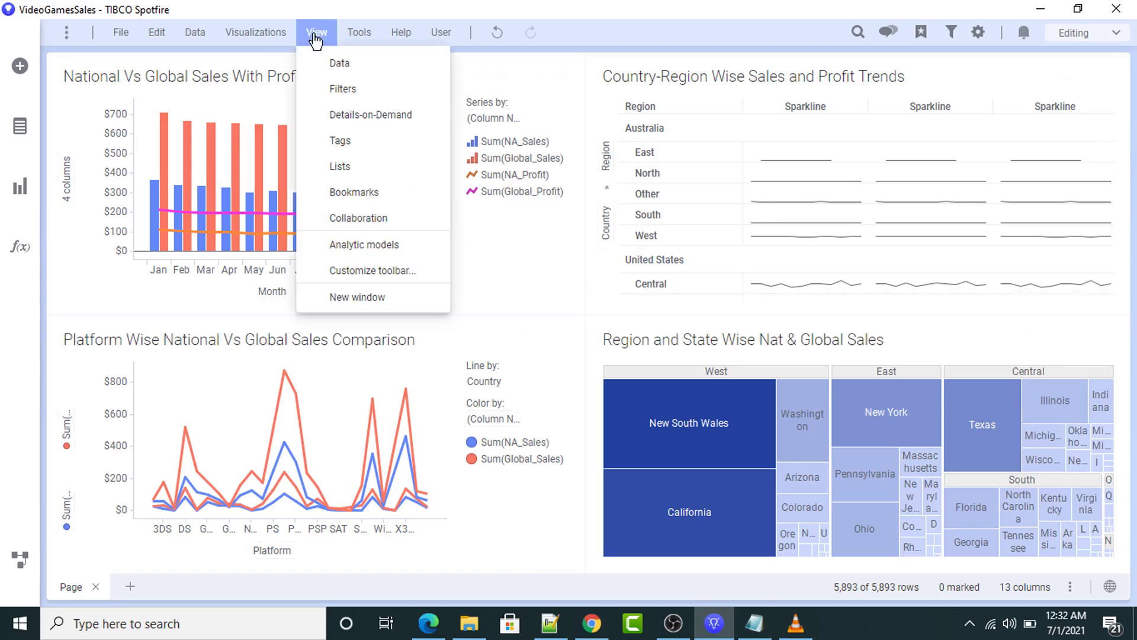
click(283, 35)
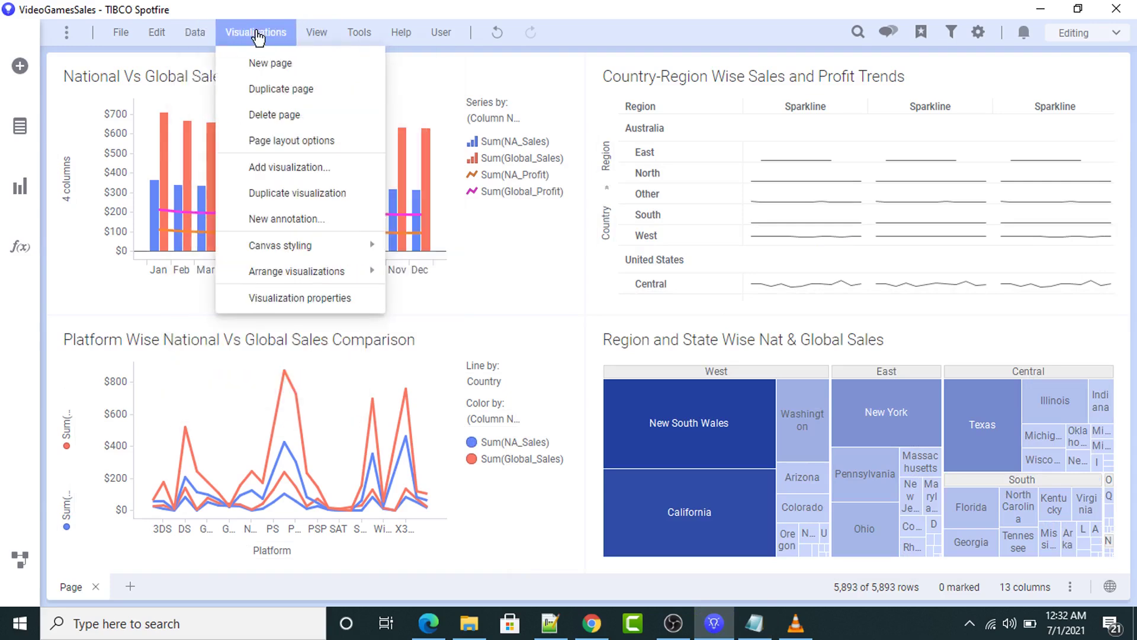
mouse_move(308, 249)
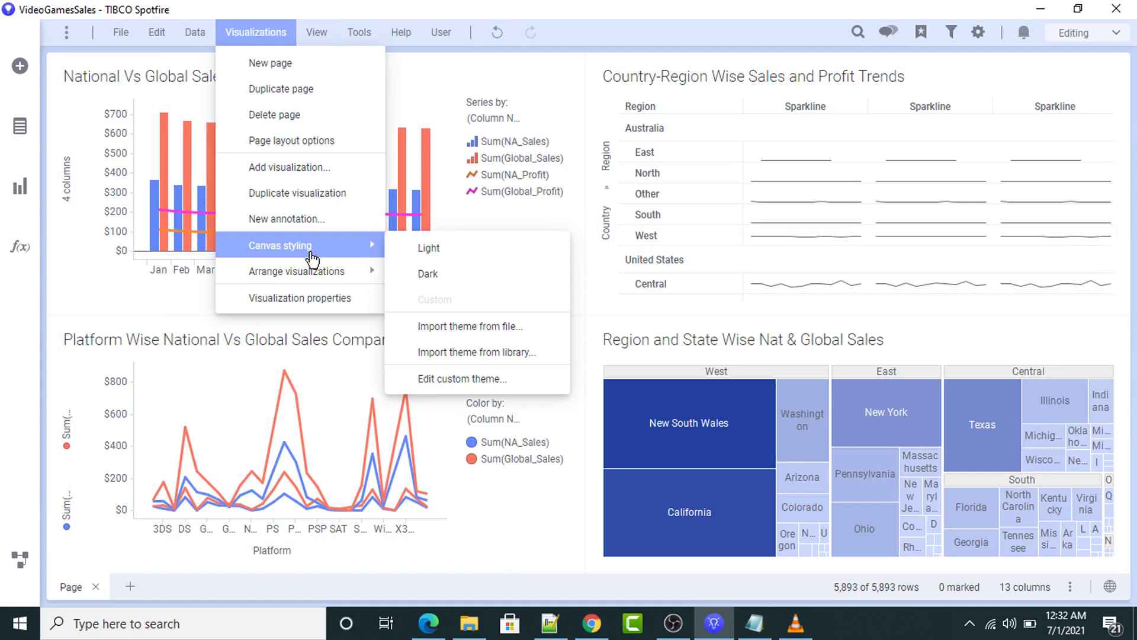
click(438, 273)
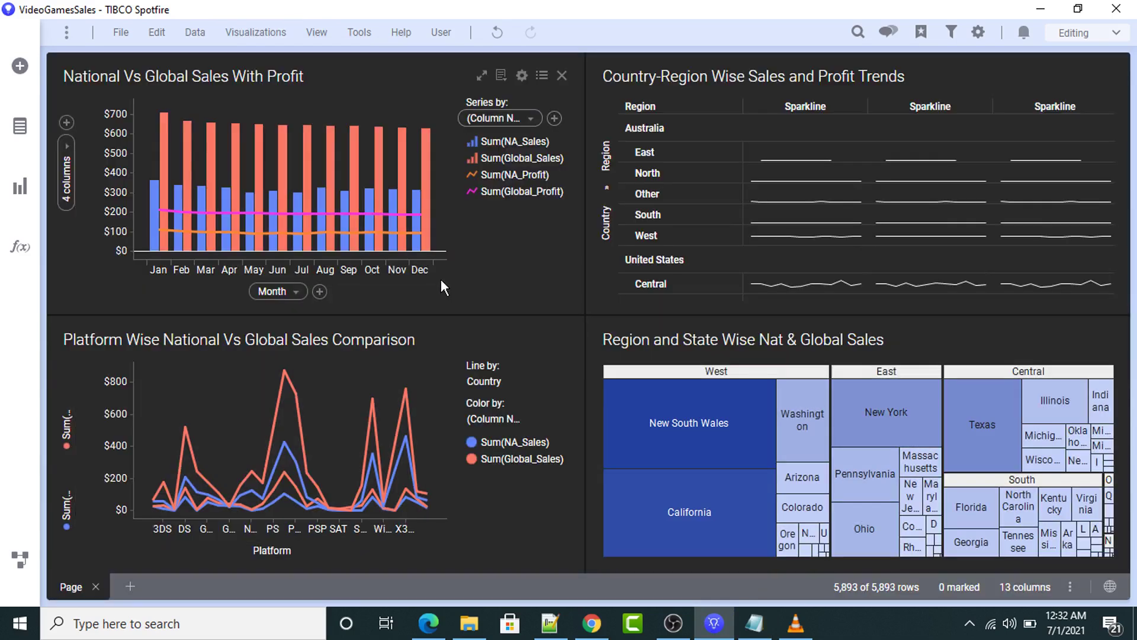
click(255, 33)
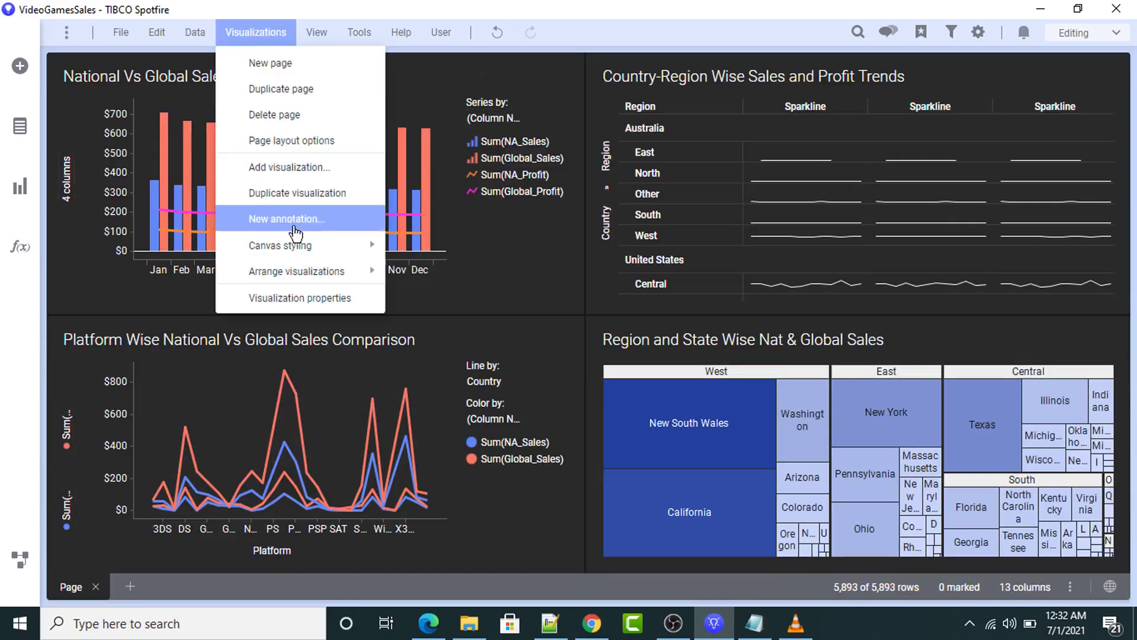
mouse_move(300, 246)
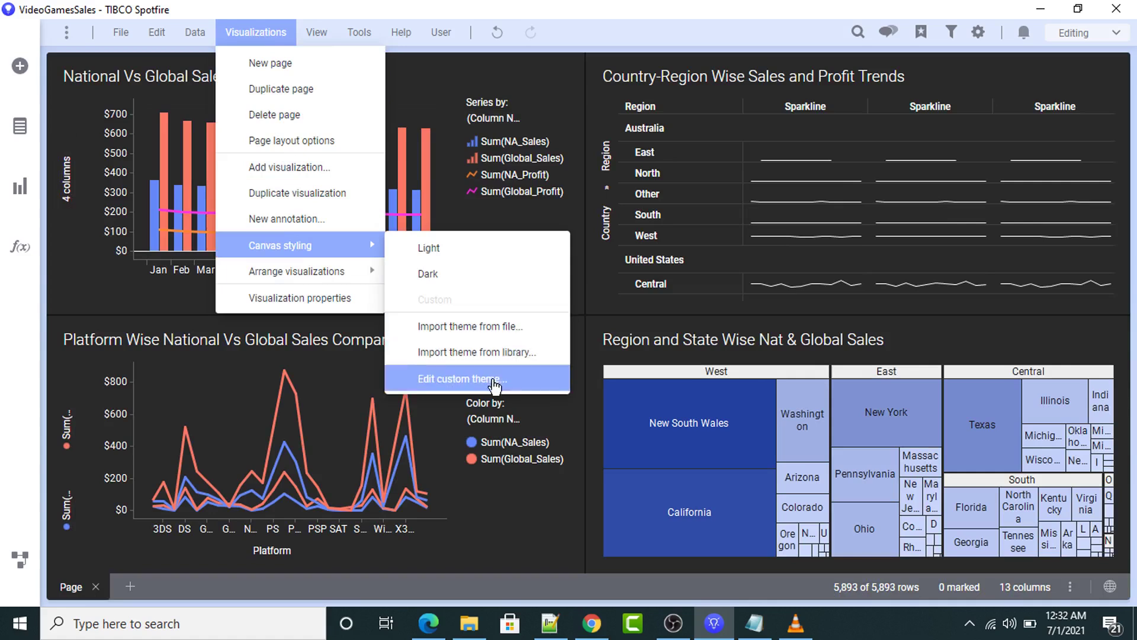
mouse_move(334, 272)
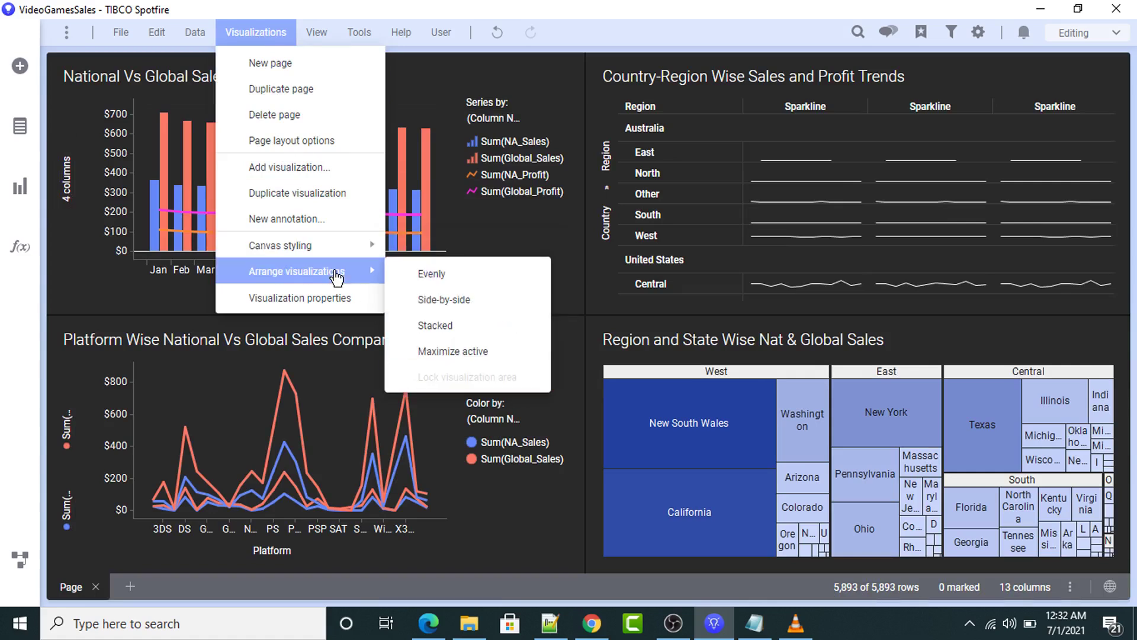
click(513, 222)
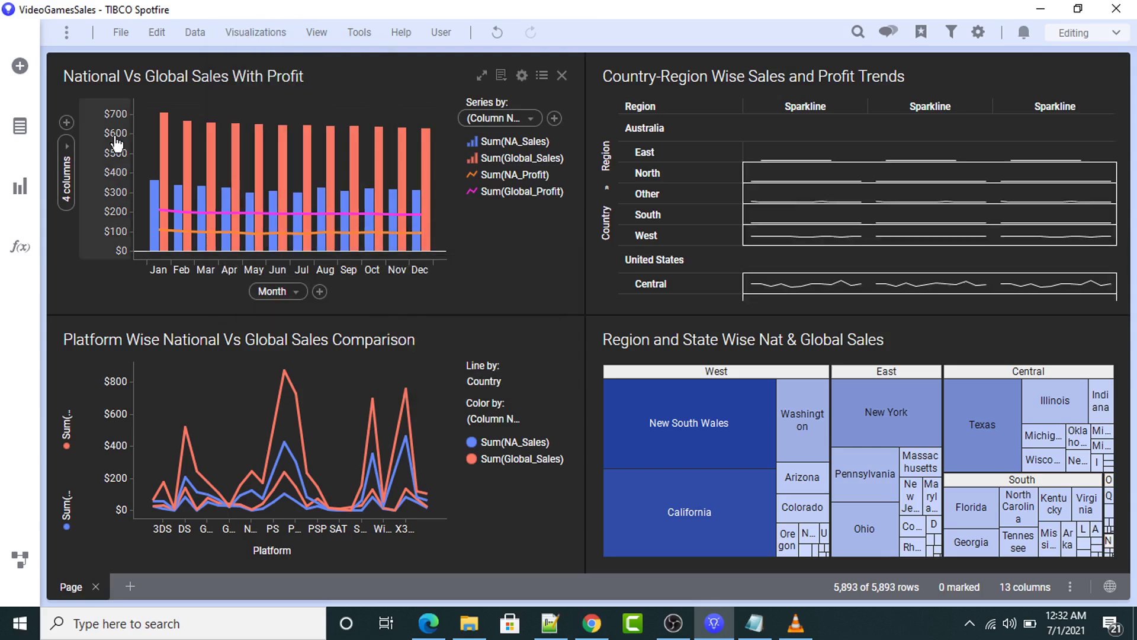
- Save the analysis as the file VideoGamesSalesDashboard.dxp in the documents folder, accepting the data loading settings
click(119, 38)
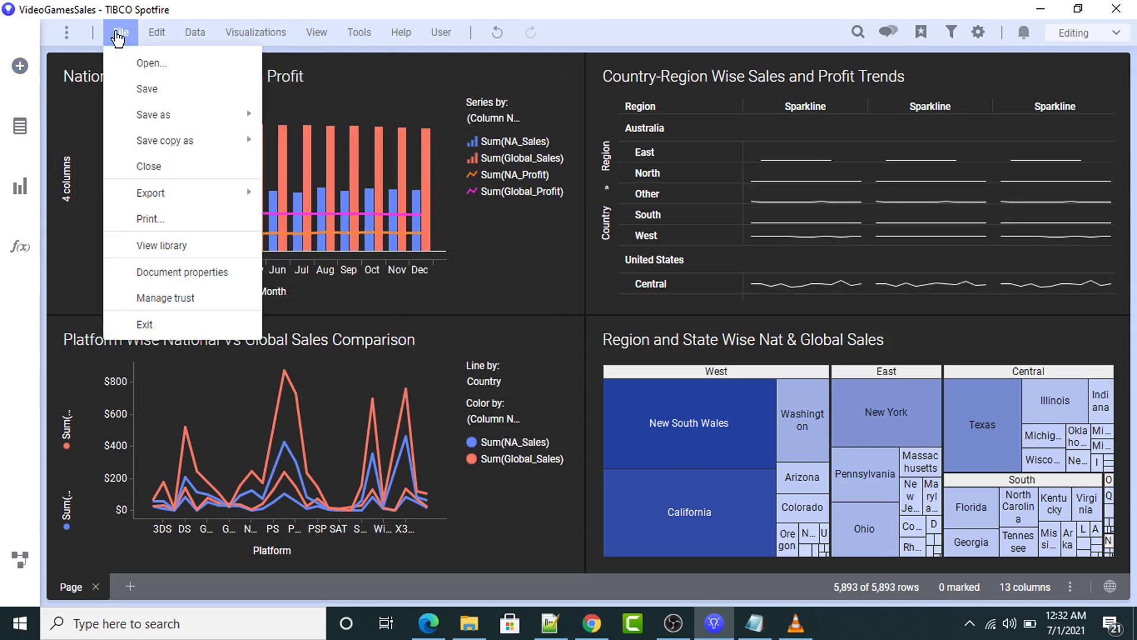
mouse_move(166, 116)
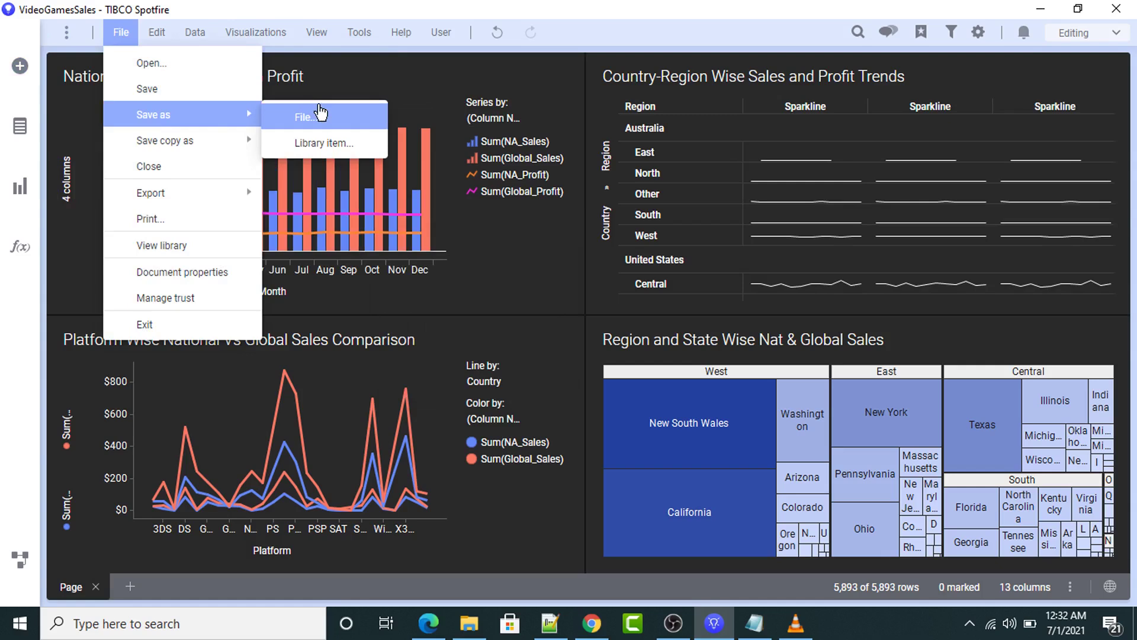
click(322, 118)
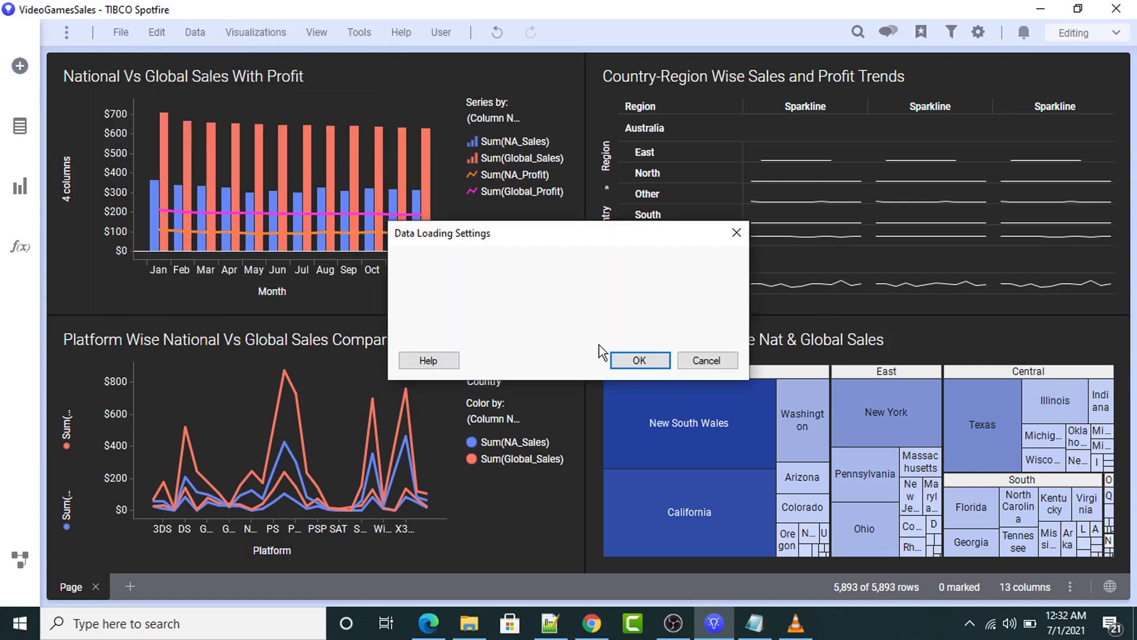
click(636, 359)
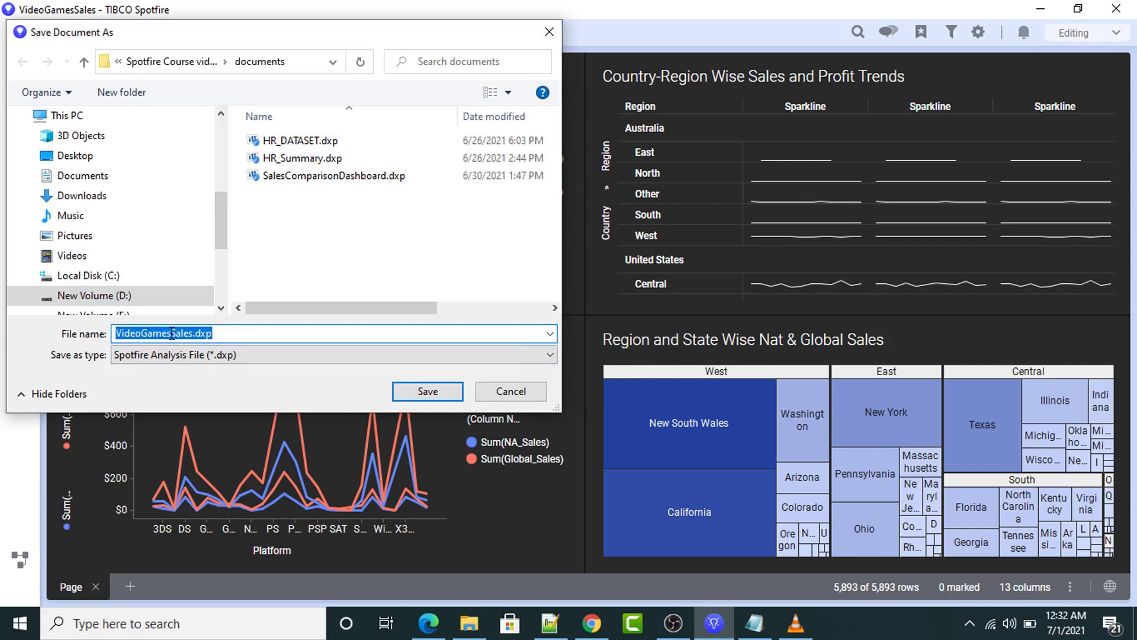
click(193, 334)
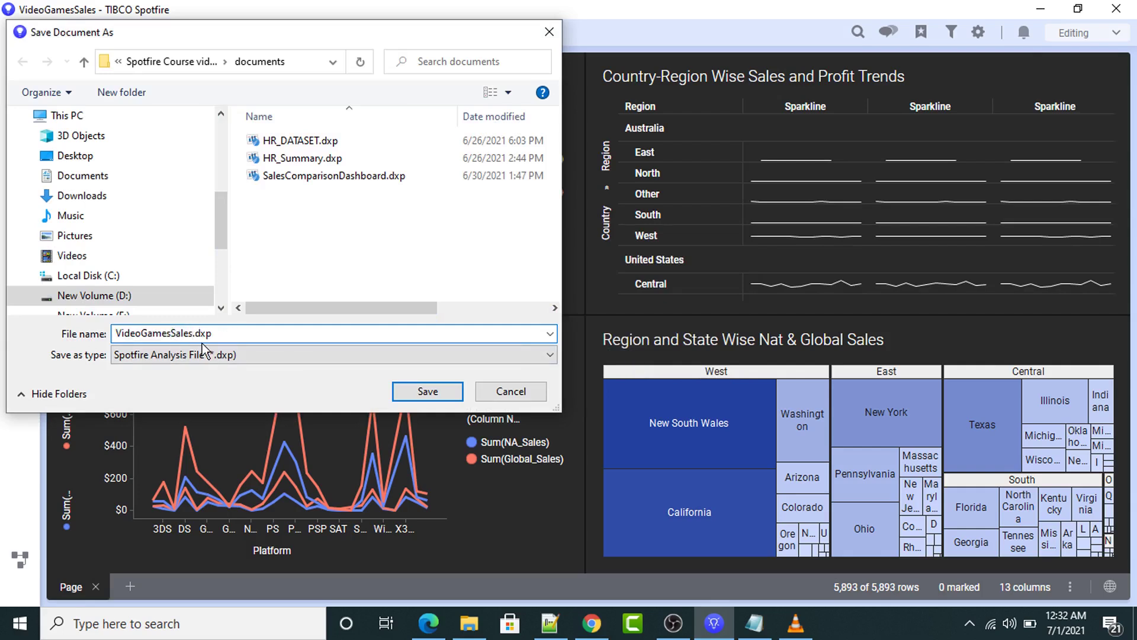
text(Dashboard)
key(Return)
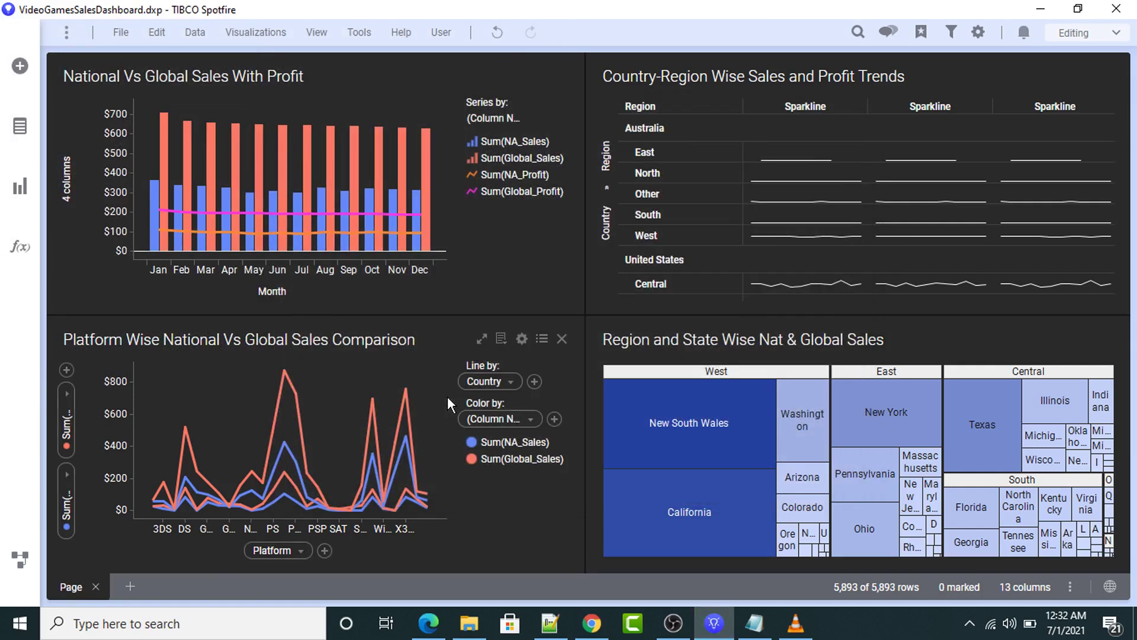
- Rename the dashboard page as SalesComparisonDashboard
double_click(71, 587)
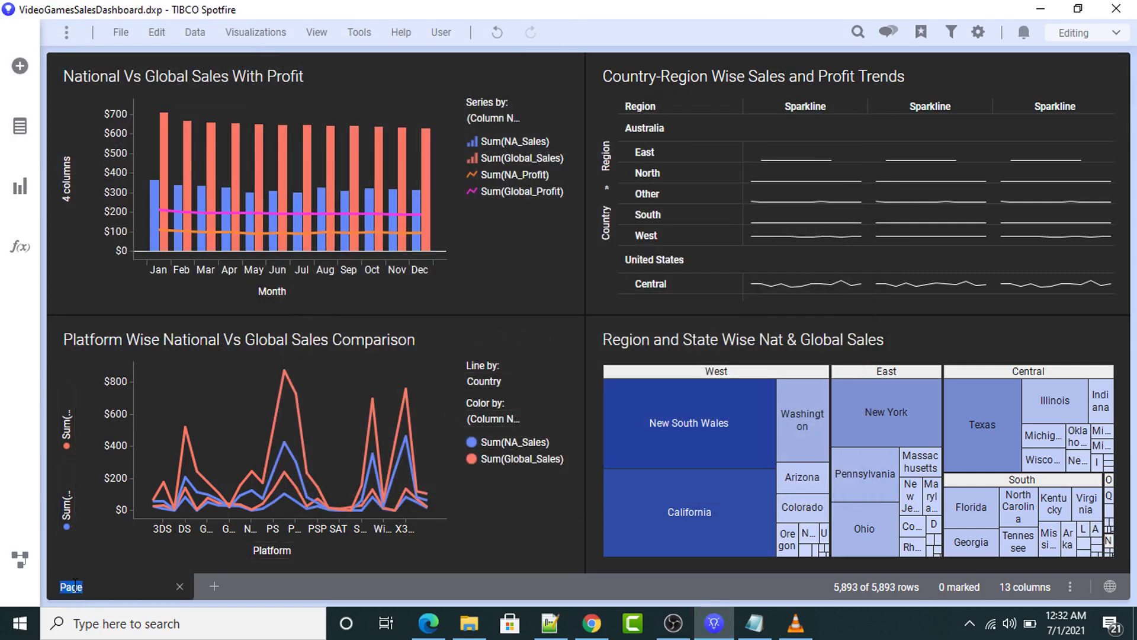
text(SalesComparison)
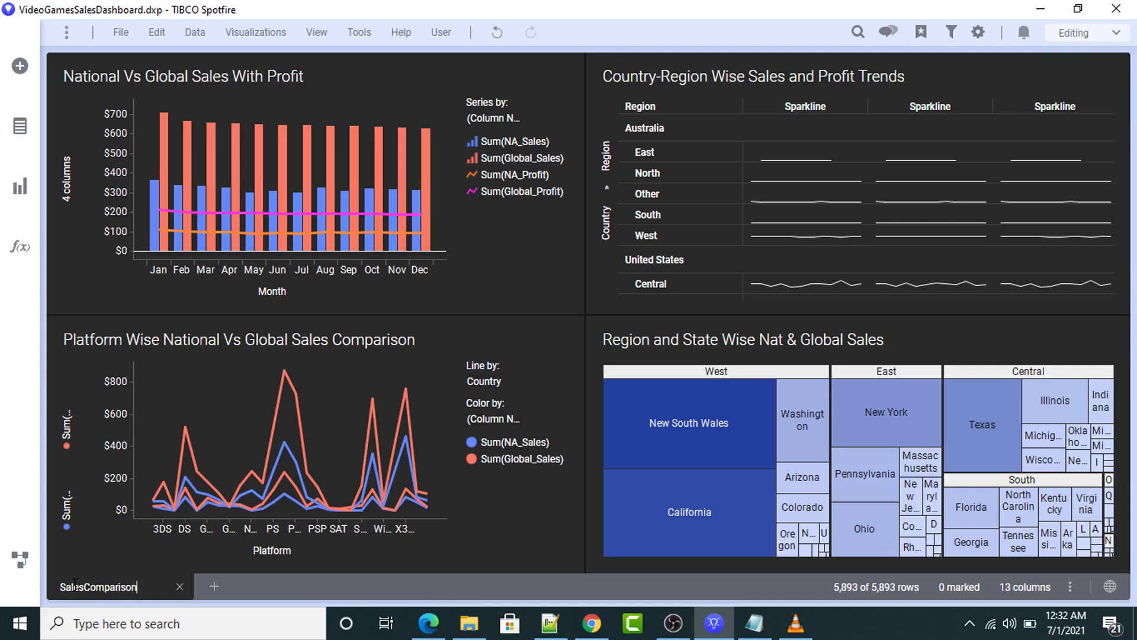
text(Dashboard)
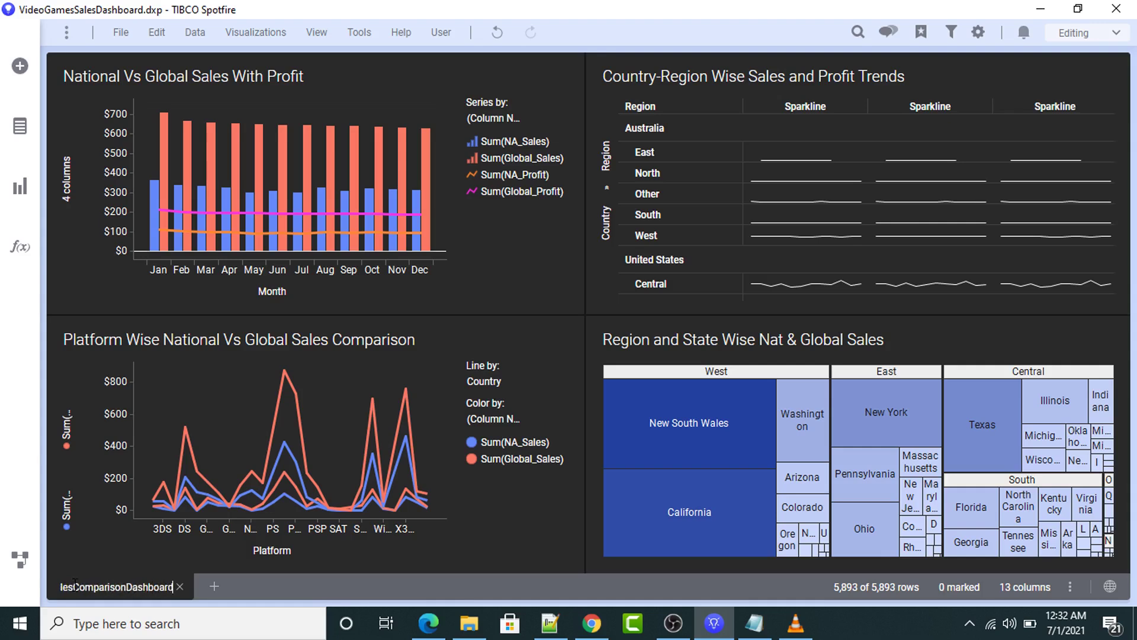
key(Return)
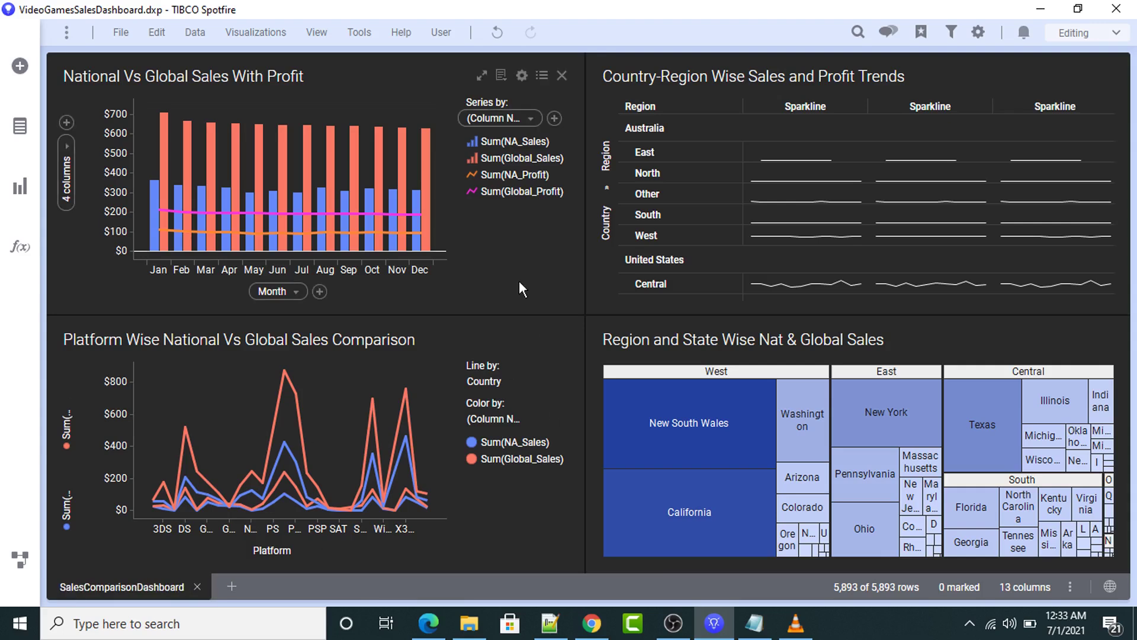